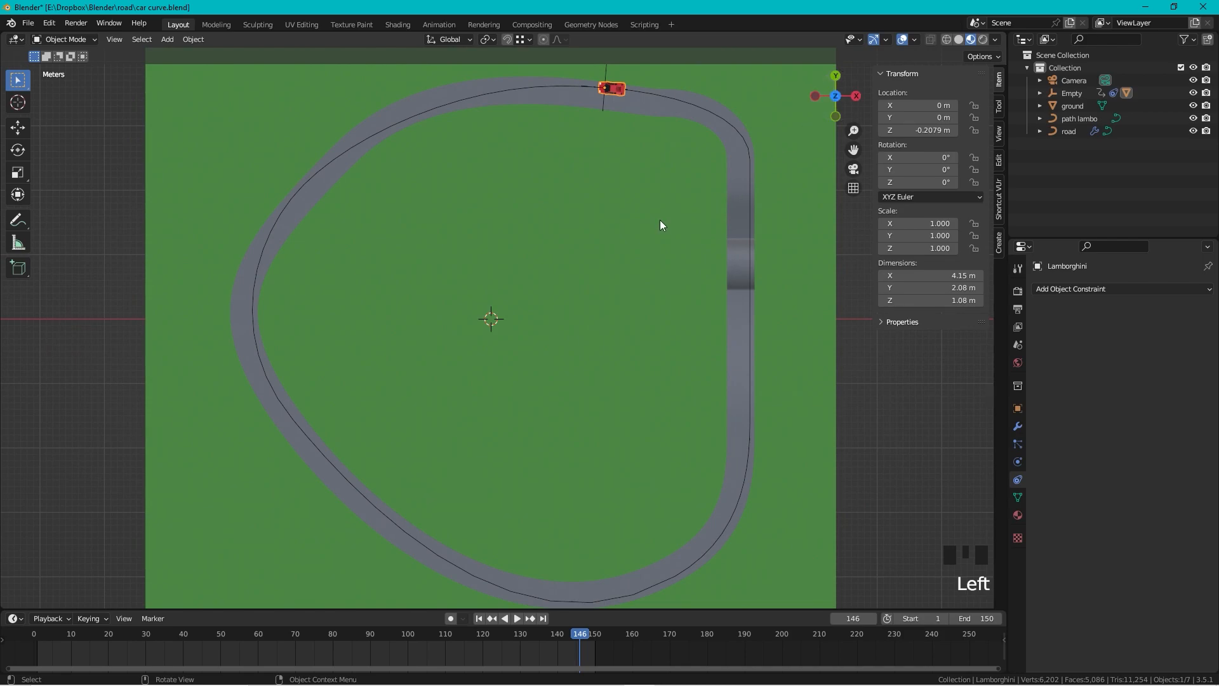
Step: Scrub through the car's lap and insert a rotation keyframe at frame 37 with Z at 0°
{"action": "left_click_drag", "start_coordinate": [580, 634], "coordinate": [617, 638]}
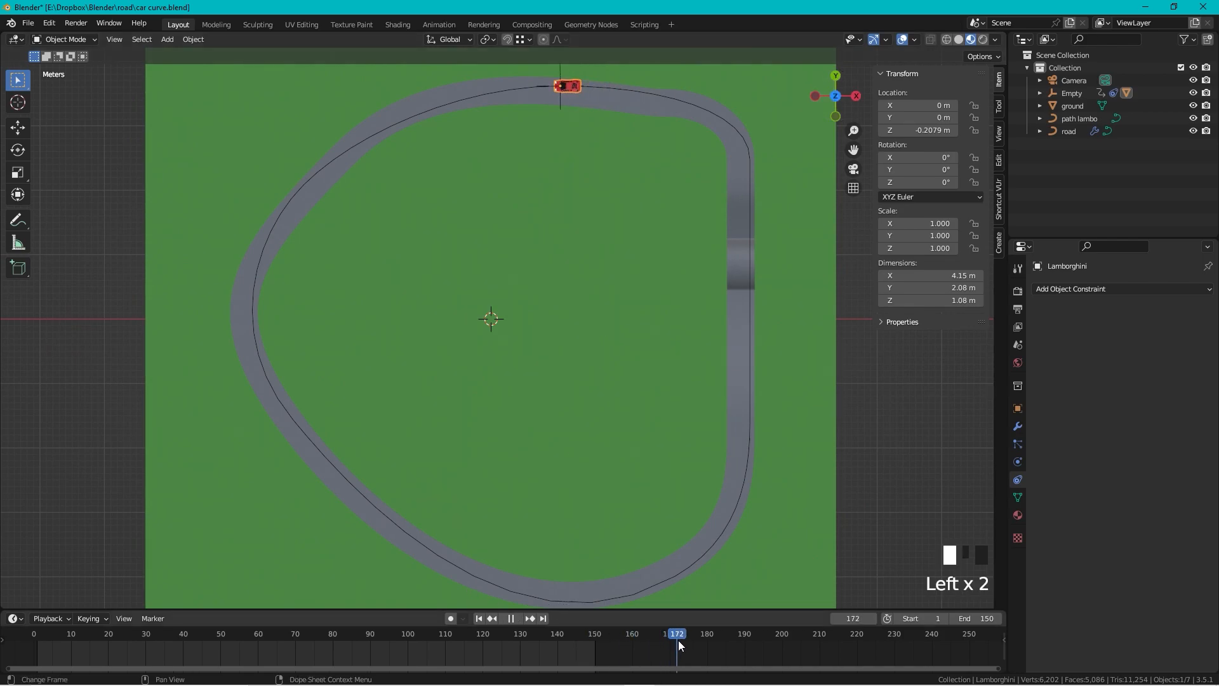
{"action": "left_click", "coordinate": [35, 638]}
{"action": "left_click_drag", "start_coordinate": [38, 640], "coordinate": [182, 653]}
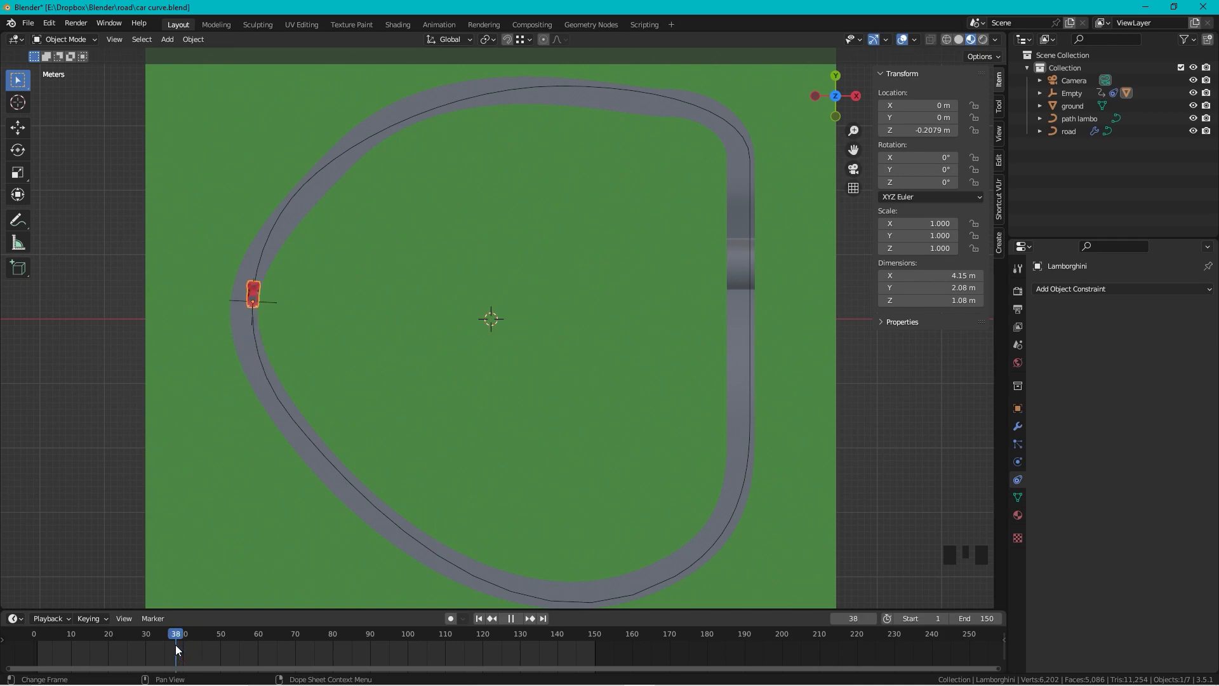
{"action": "key", "text": "Left"}
{"action": "key", "text": "Left"}
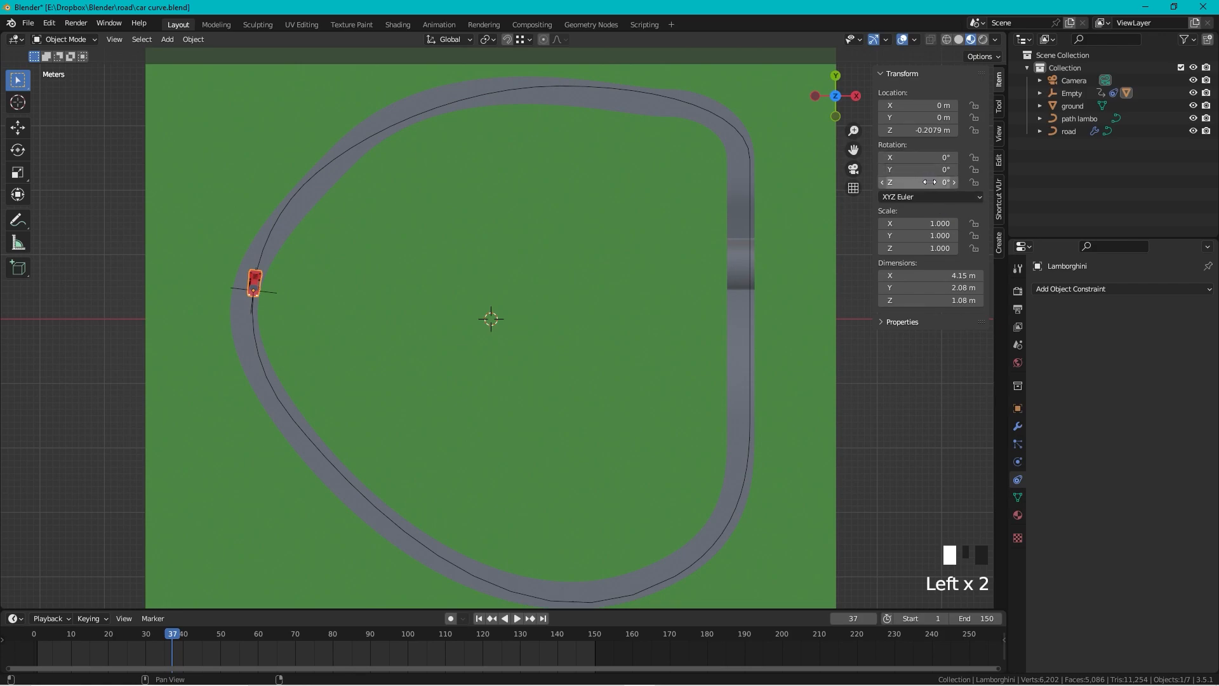
{"action": "key", "text": "i"}
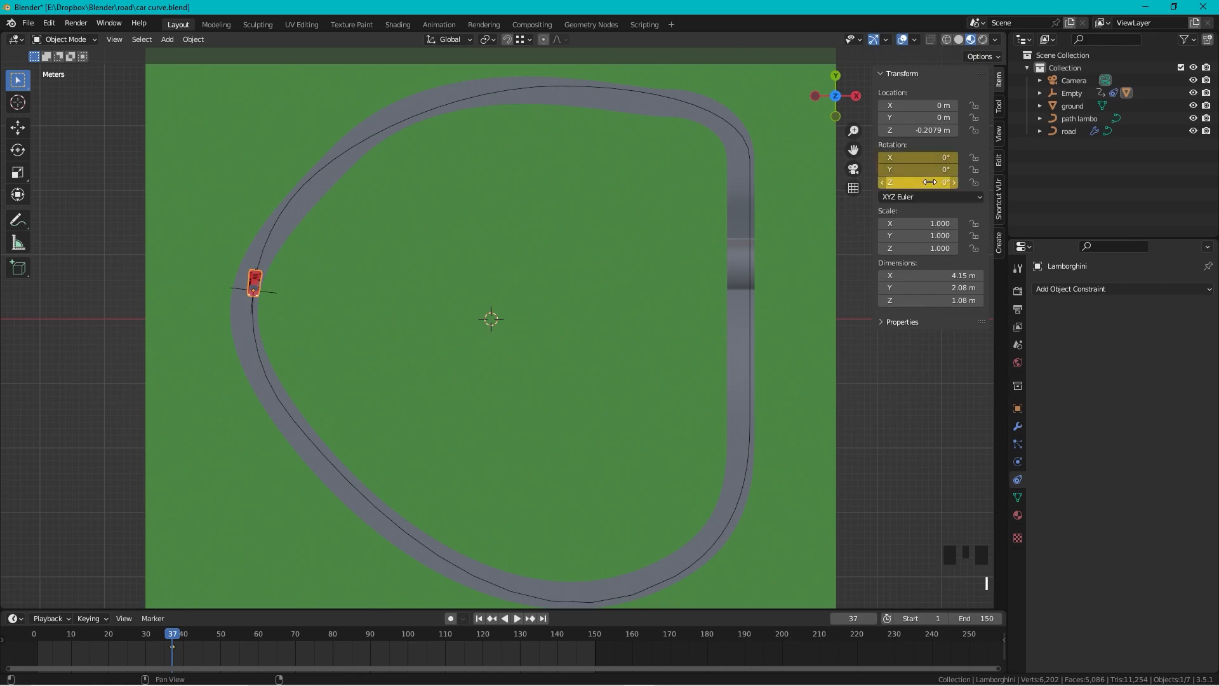
Step: Keyframe the Lamborghini's Z rotation at 15.1° on frame 44 and back at 0° on frame 52
{"action": "left_click_drag", "start_coordinate": [177, 634], "coordinate": [198, 636]}
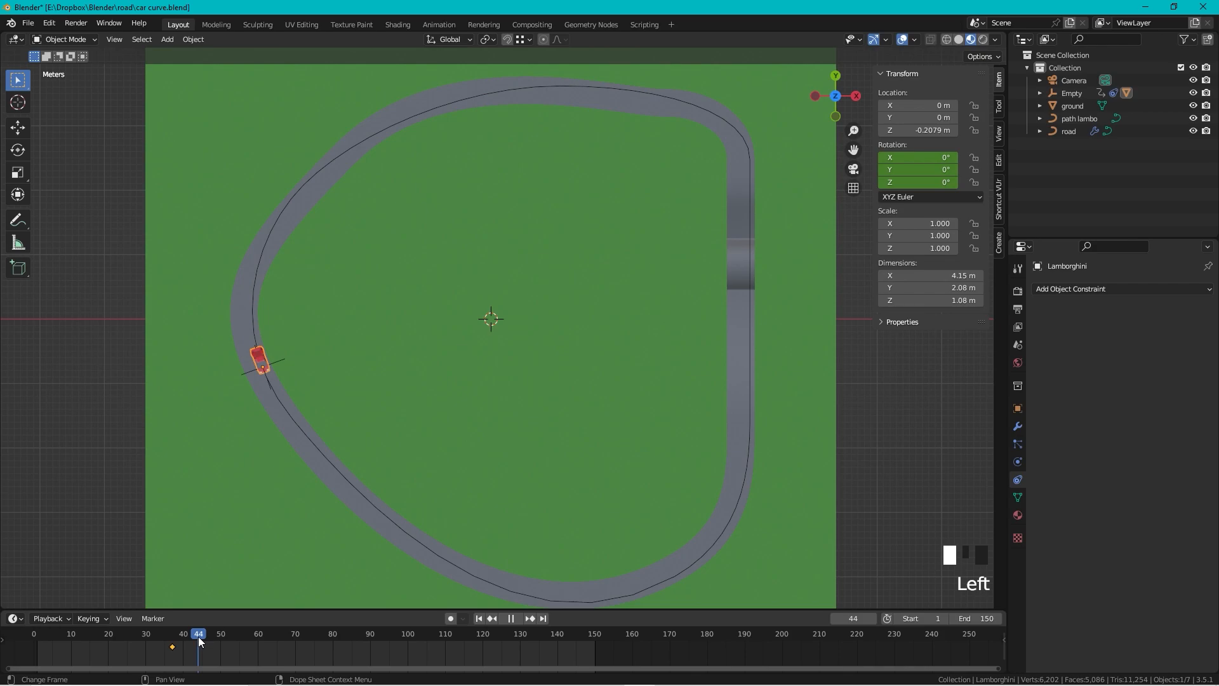
{"action": "left_click_drag", "start_coordinate": [916, 179], "coordinate": [916, 181]}
{"action": "key", "text": "i"}
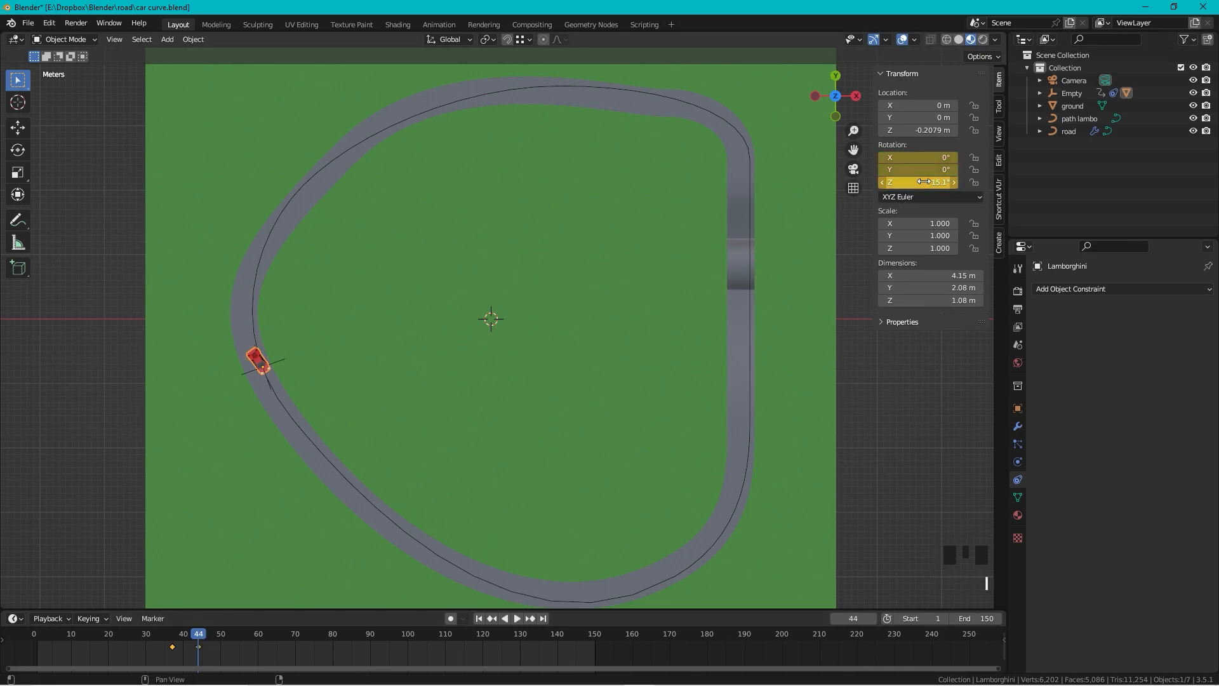
{"action": "left_click_drag", "start_coordinate": [201, 635], "coordinate": [227, 638]}
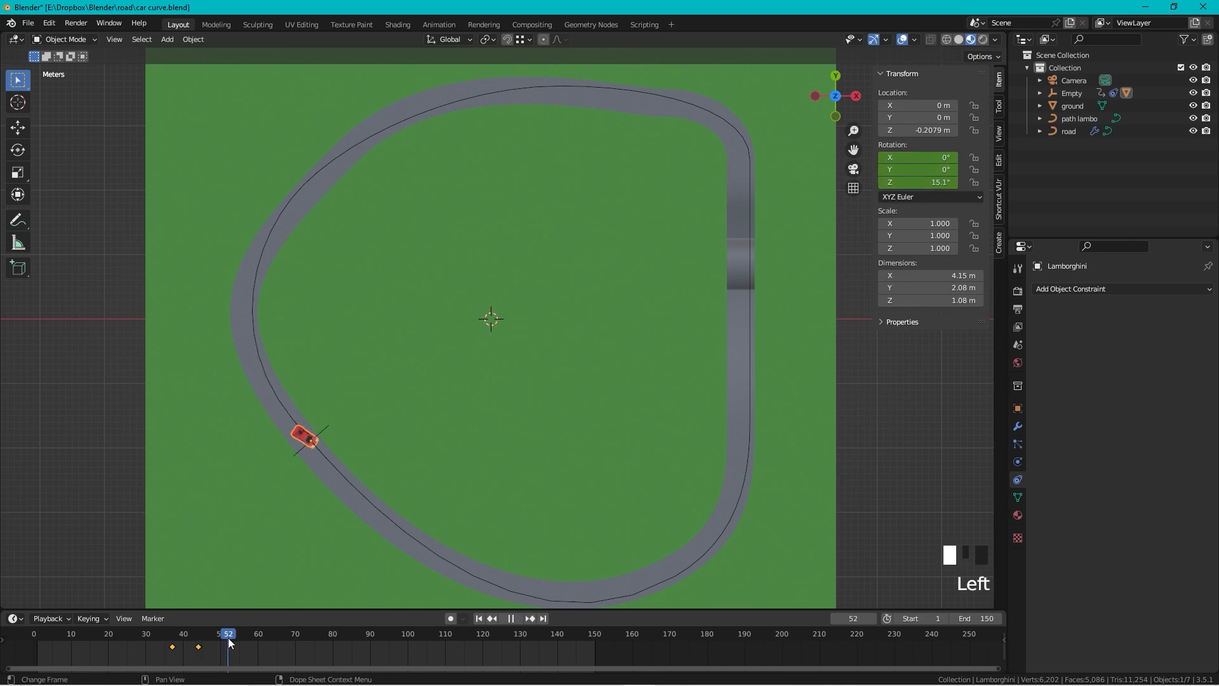
{"action": "left_click", "coordinate": [913, 182]}
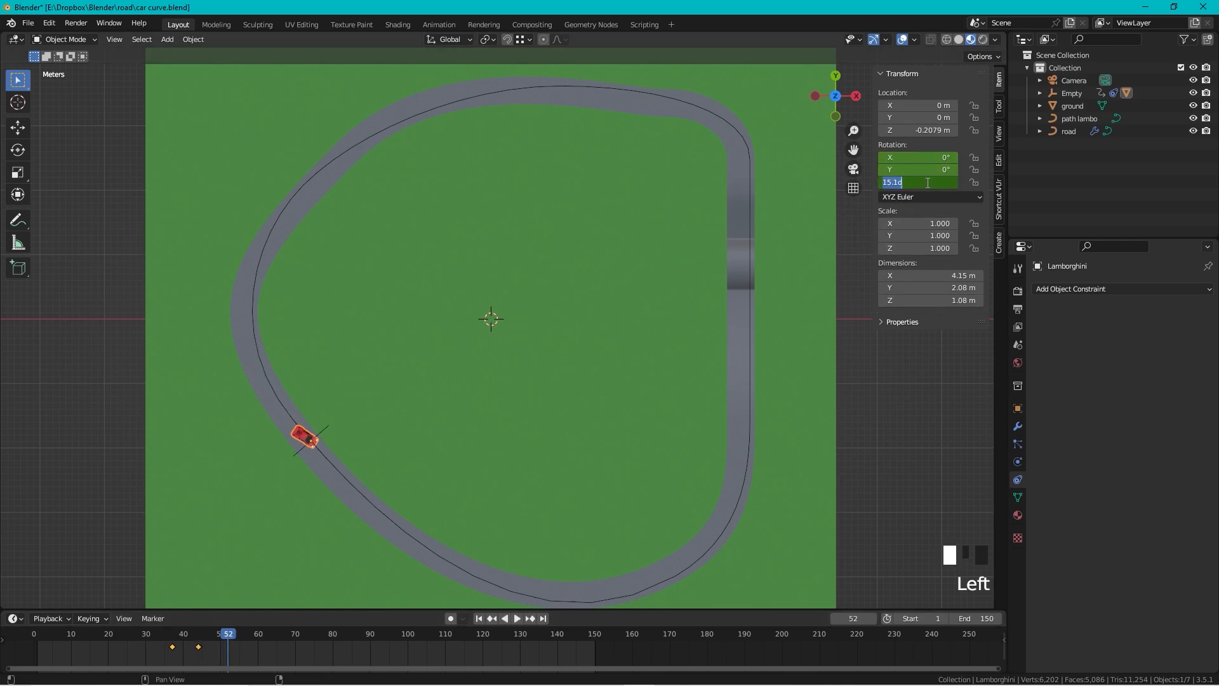
{"action": "key", "text": "Return"}
{"action": "key", "text": "i"}
Step: Keyframe the Lamborghini's Z rotation at 0° on frame 96 and about 6.2° on frame 101
{"action": "left_click_drag", "start_coordinate": [230, 637], "coordinate": [392, 677]}
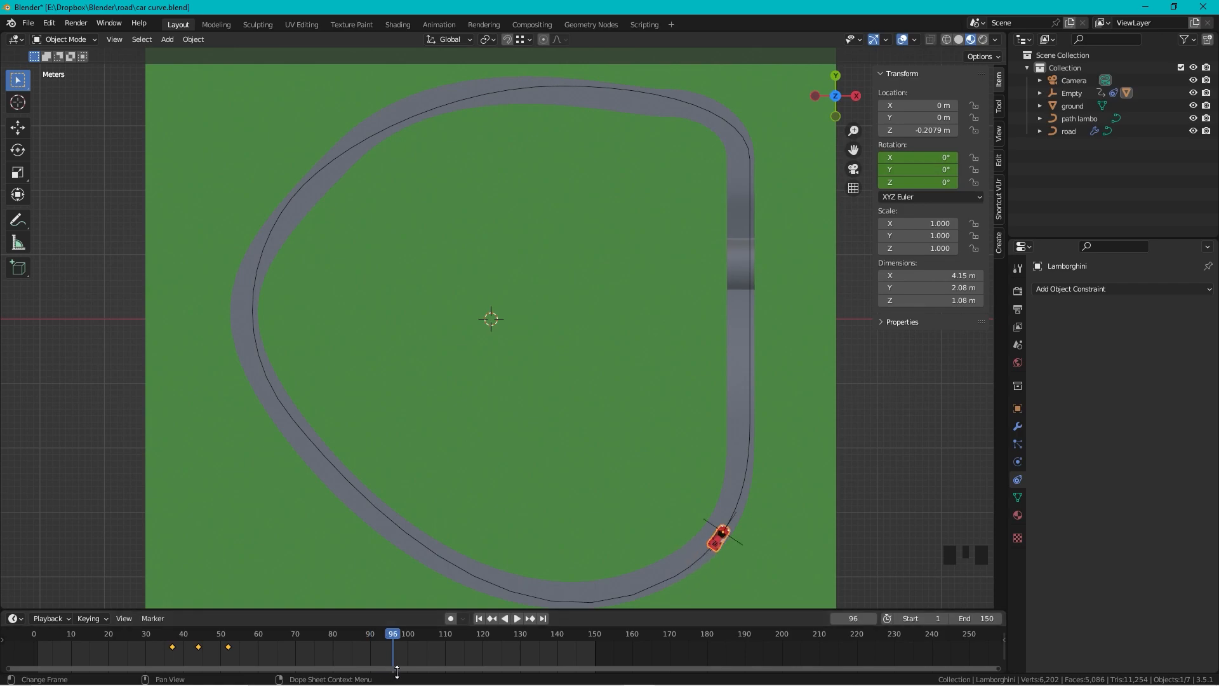
{"action": "key", "text": "i"}
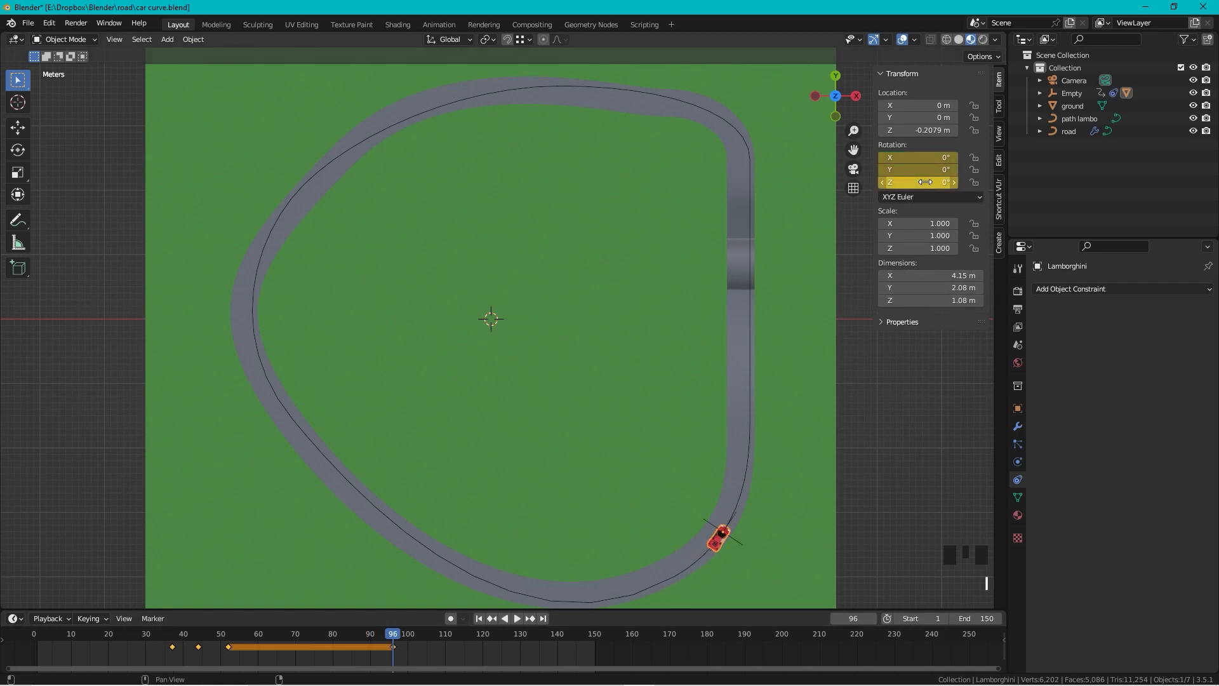
{"action": "left_click_drag", "start_coordinate": [393, 633], "coordinate": [415, 633]}
{"action": "left_click", "coordinate": [413, 634]}
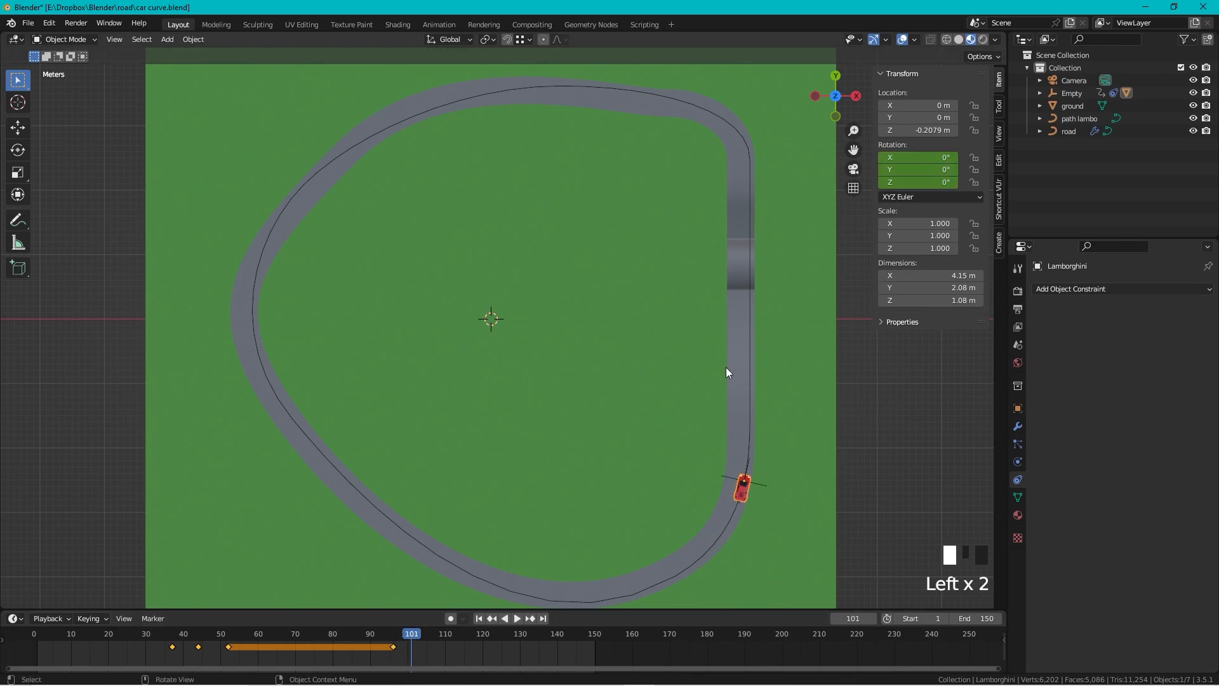
{"action": "left_click_drag", "start_coordinate": [921, 185], "coordinate": [924, 185]}
{"action": "key", "text": "i"}
Step: Return the car's Z rotation to 0° at frame 106 and keyframe it
{"action": "left_click_drag", "start_coordinate": [421, 640], "coordinate": [428, 634]}
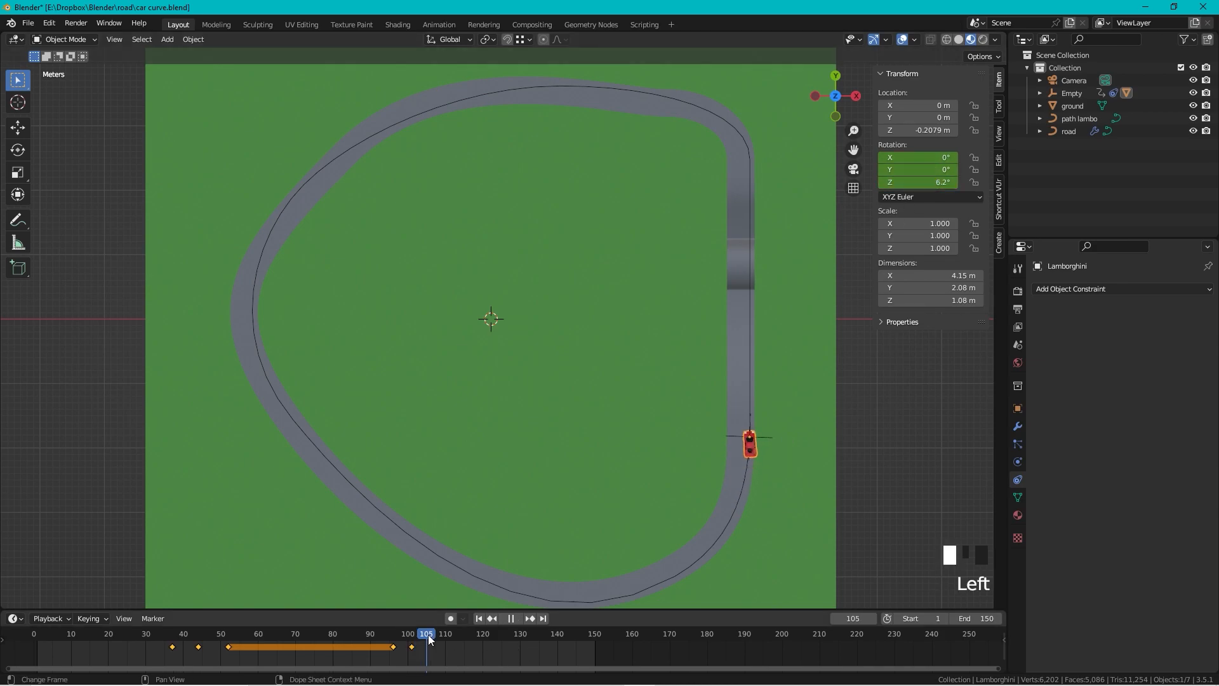
{"action": "left_click", "coordinate": [926, 184]}
{"action": "type", "text": "0"}
{"action": "key", "text": "Left"}
{"action": "key", "text": "Left"}
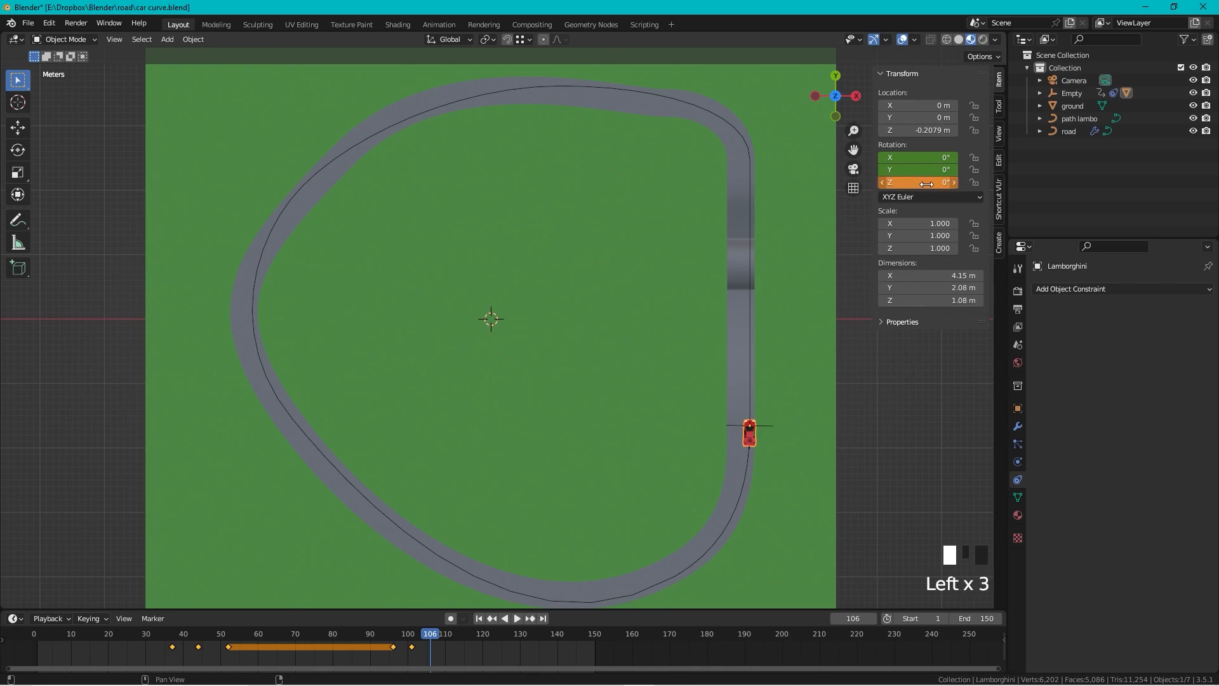
{"action": "key", "text": "Return"}
{"action": "key", "text": "i"}
Step: At frame 128, shorten the +X handle of the path lambo curve's +Y-end control point, moving it along X to about 18 m
{"action": "left_click_drag", "start_coordinate": [433, 635], "coordinate": [514, 618]}
{"action": "left_click", "coordinate": [727, 120]}
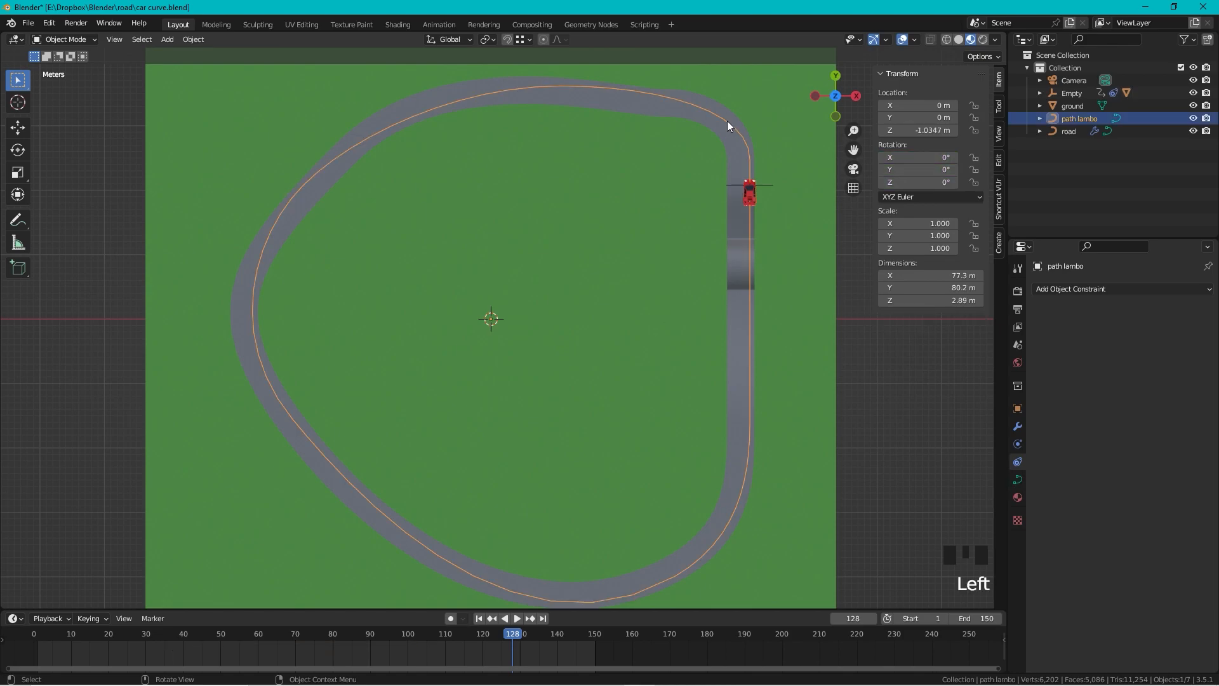
{"action": "key", "text": "Tab"}
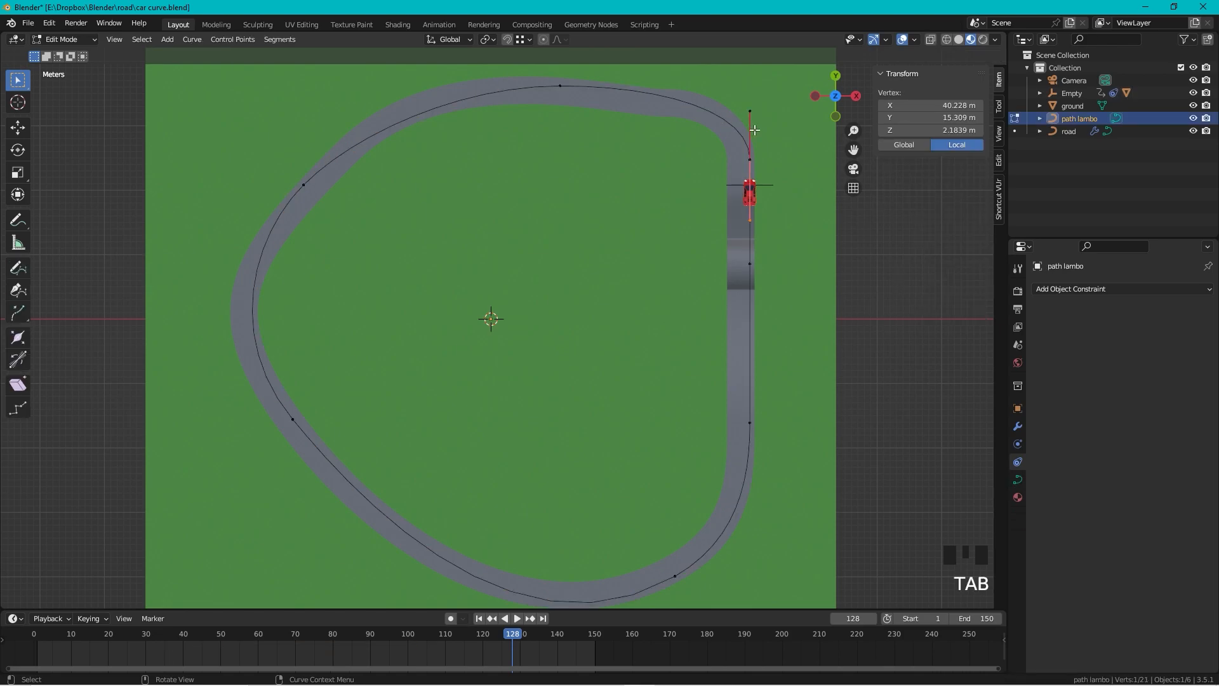
{"action": "left_click", "coordinate": [558, 86]}
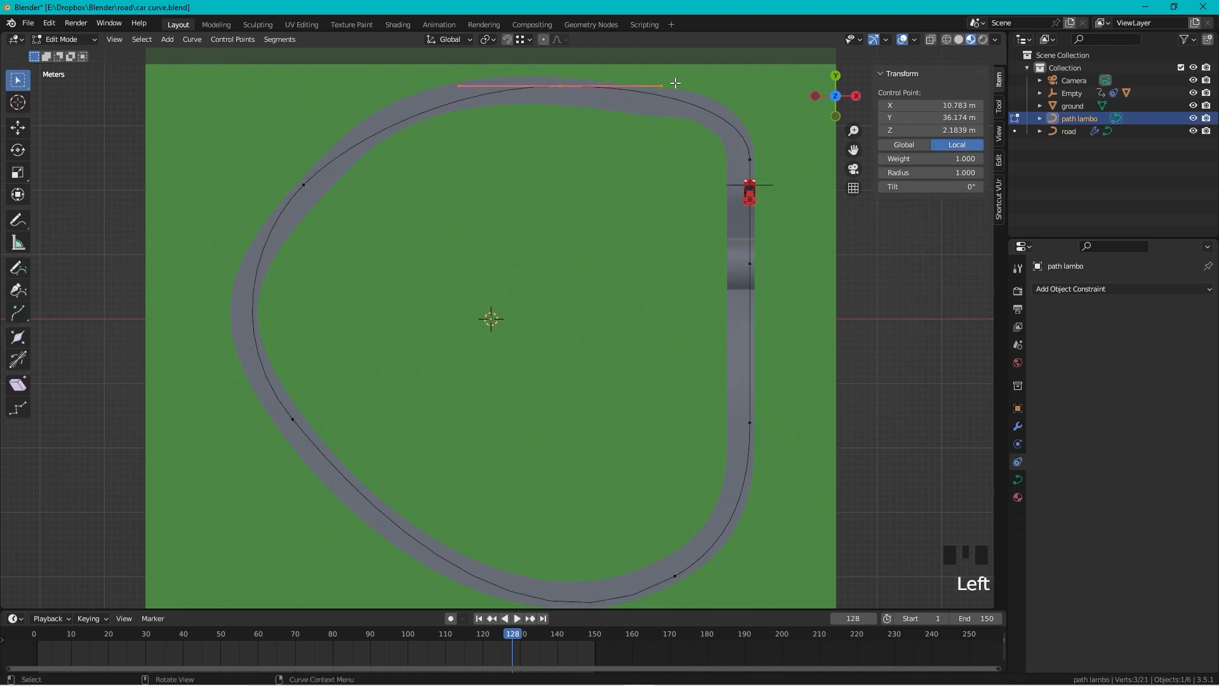
{"action": "left_click", "coordinate": [642, 99]}
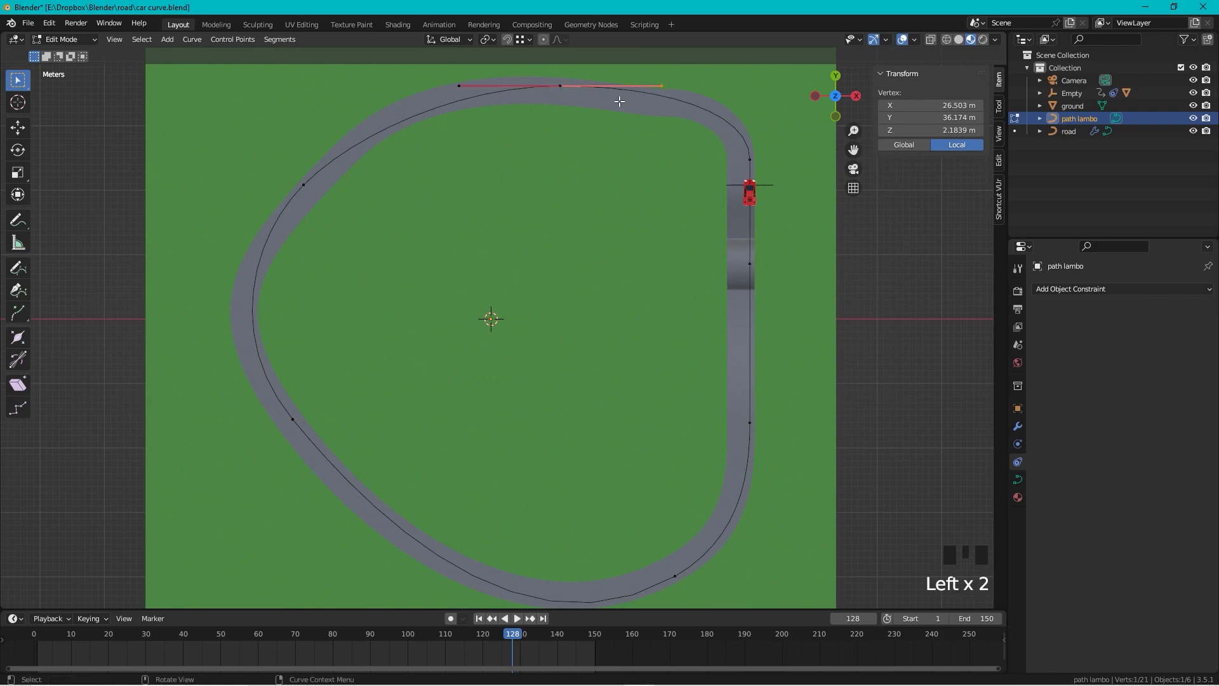
{"action": "key", "text": "g"}
{"action": "key", "text": "x"}
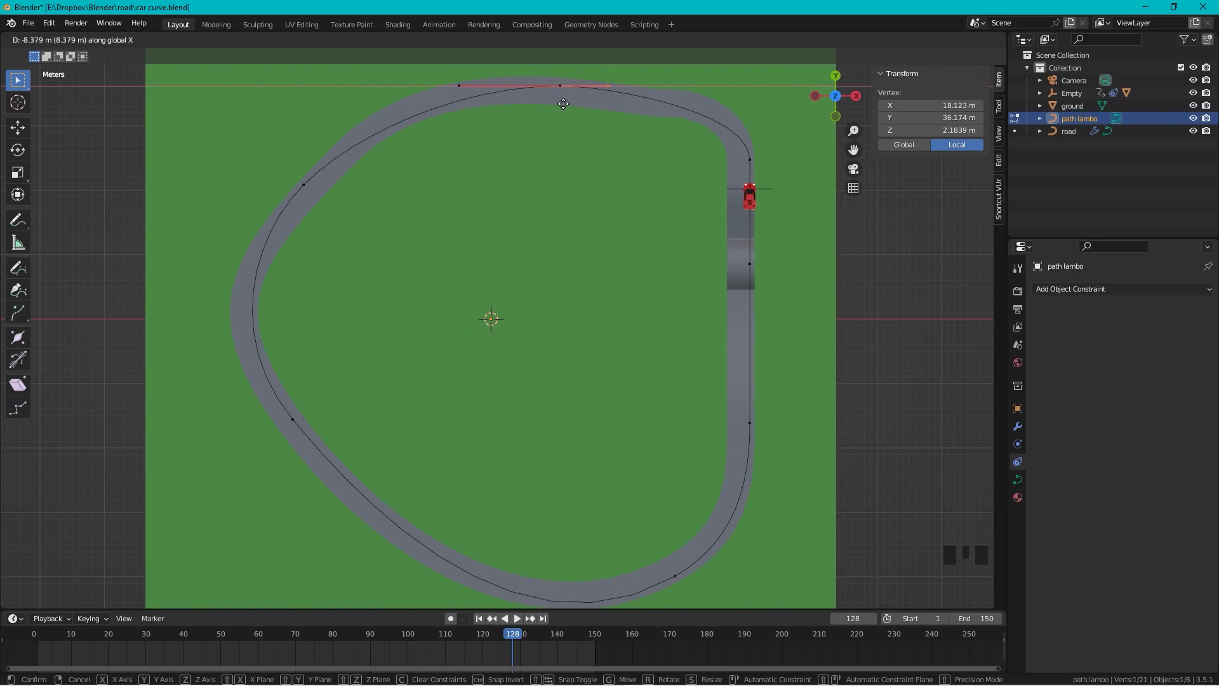
{"action": "left_click", "coordinate": [559, 102]}
{"action": "key", "text": "Tab"}
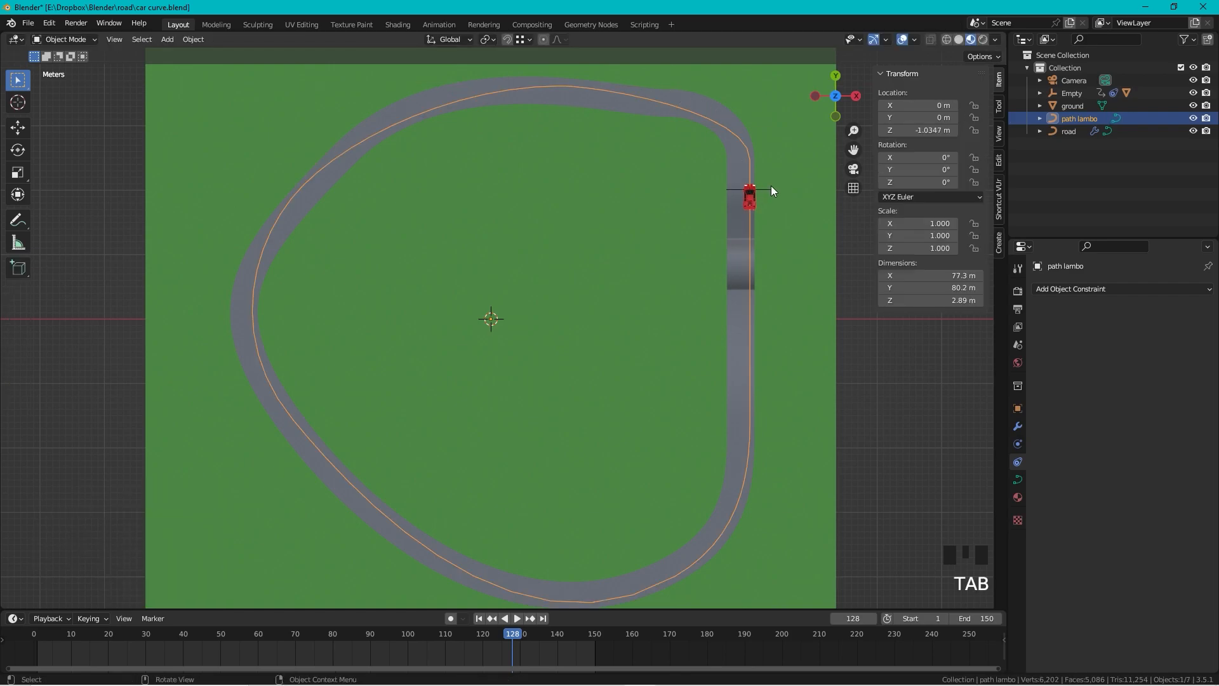
Step: Keyframe the Lamborghini's Z rotation at 0° on frame 132 and about 29.3° on frame 136
{"action": "left_click", "coordinate": [752, 201]}
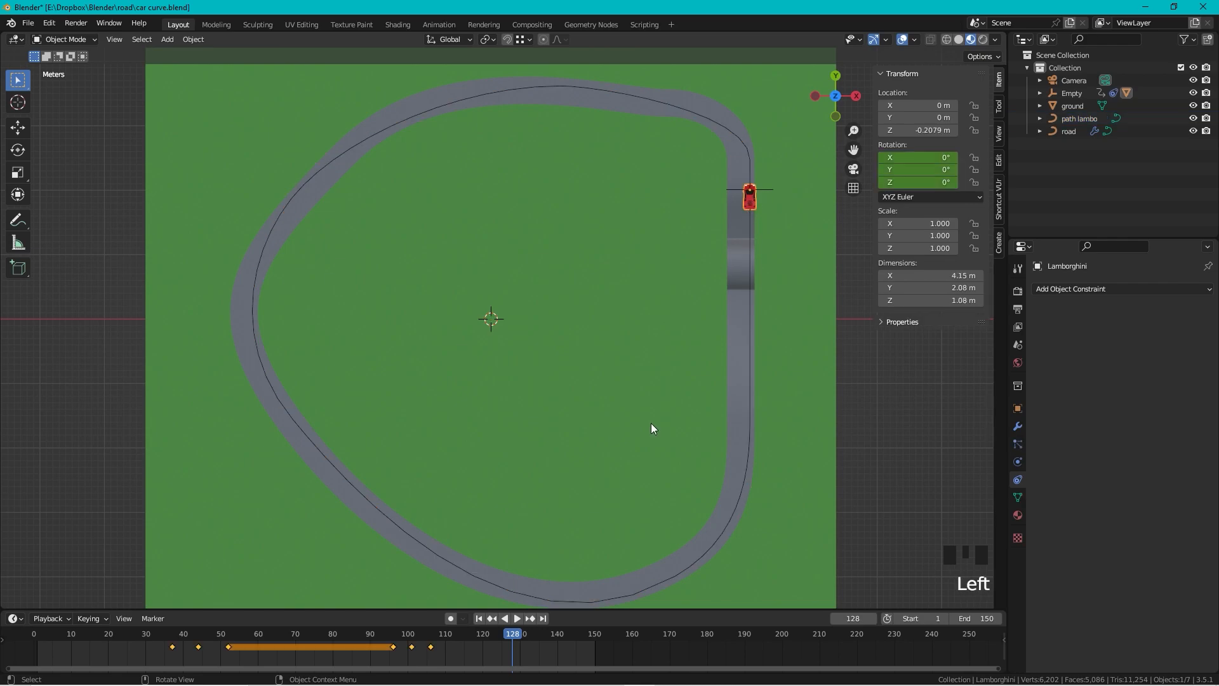
{"action": "left_click_drag", "start_coordinate": [490, 628], "coordinate": [528, 646]}
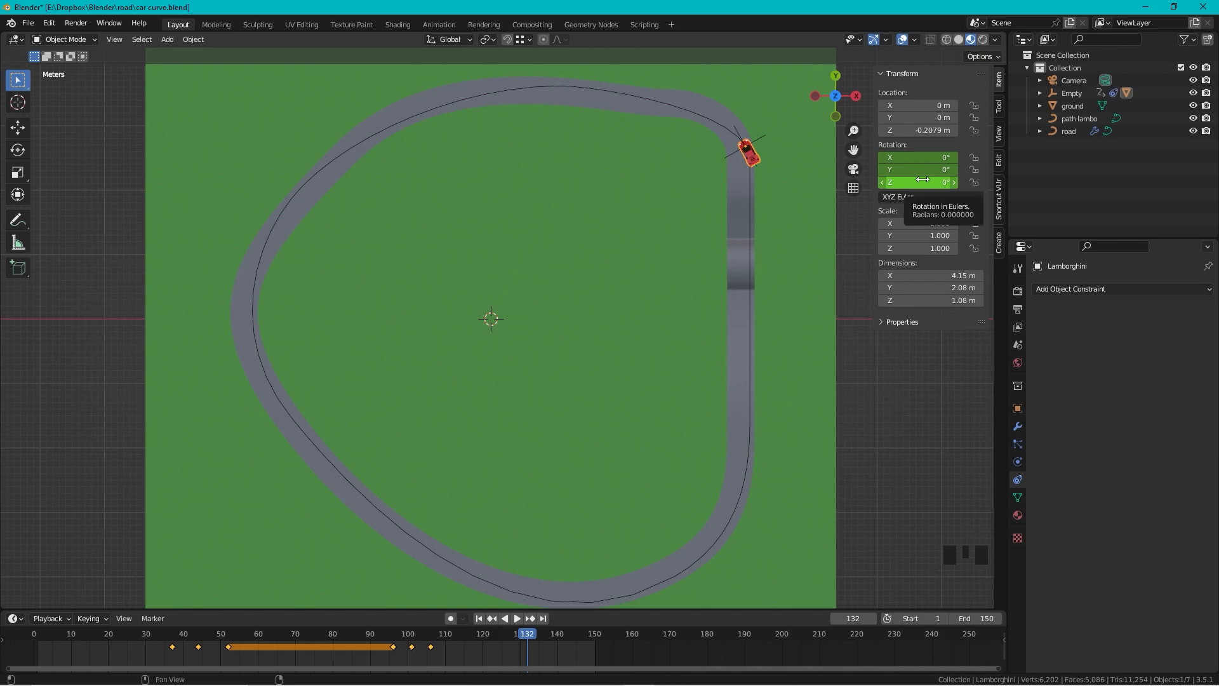
{"action": "key", "text": "i"}
{"action": "left_click_drag", "start_coordinate": [527, 635], "coordinate": [539, 637]}
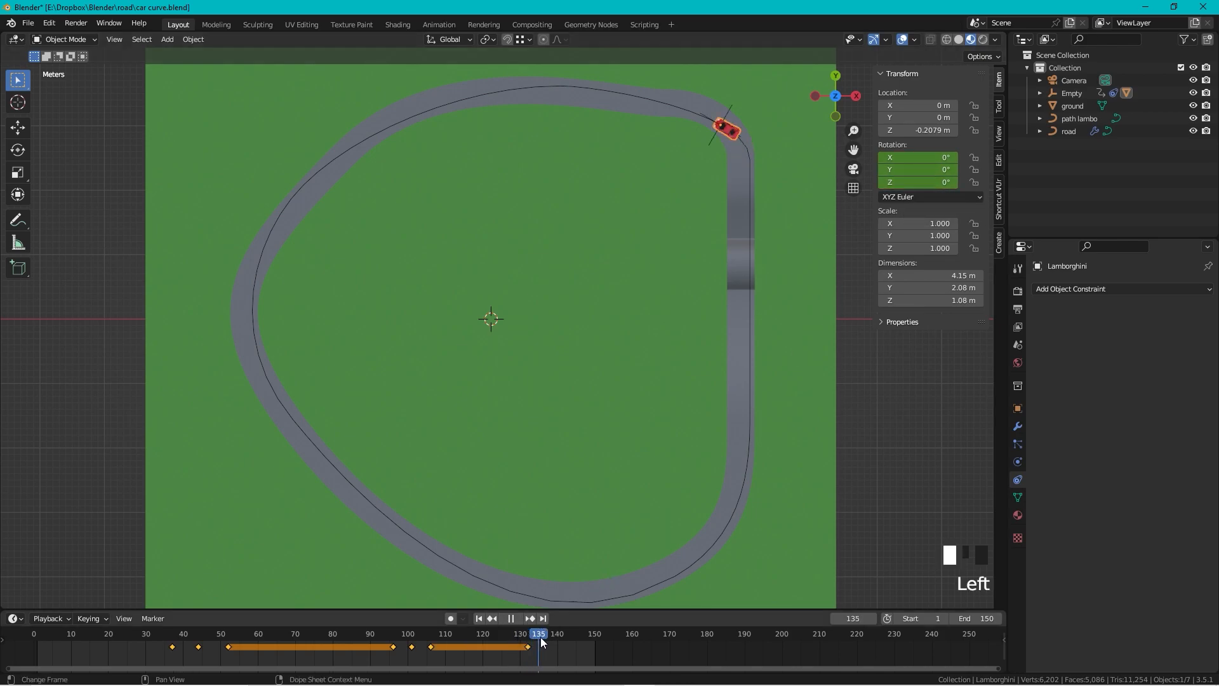
{"action": "left_click_drag", "start_coordinate": [924, 182], "coordinate": [940, 183]}
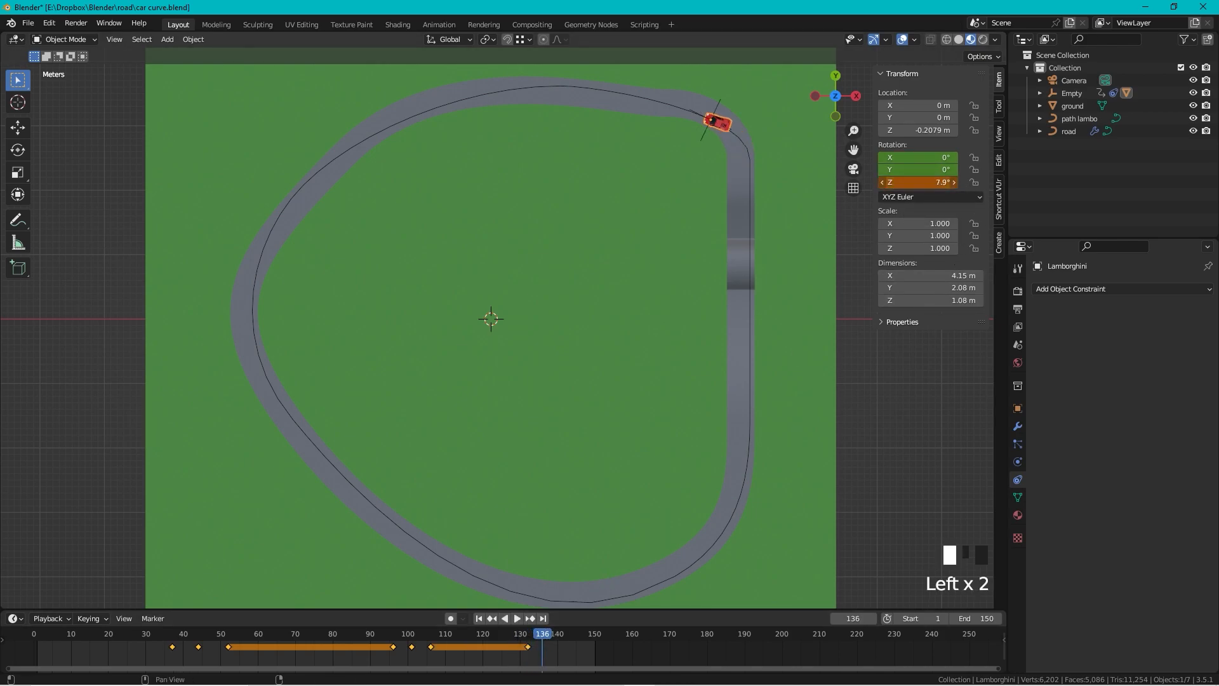
{"action": "key", "text": "i"}
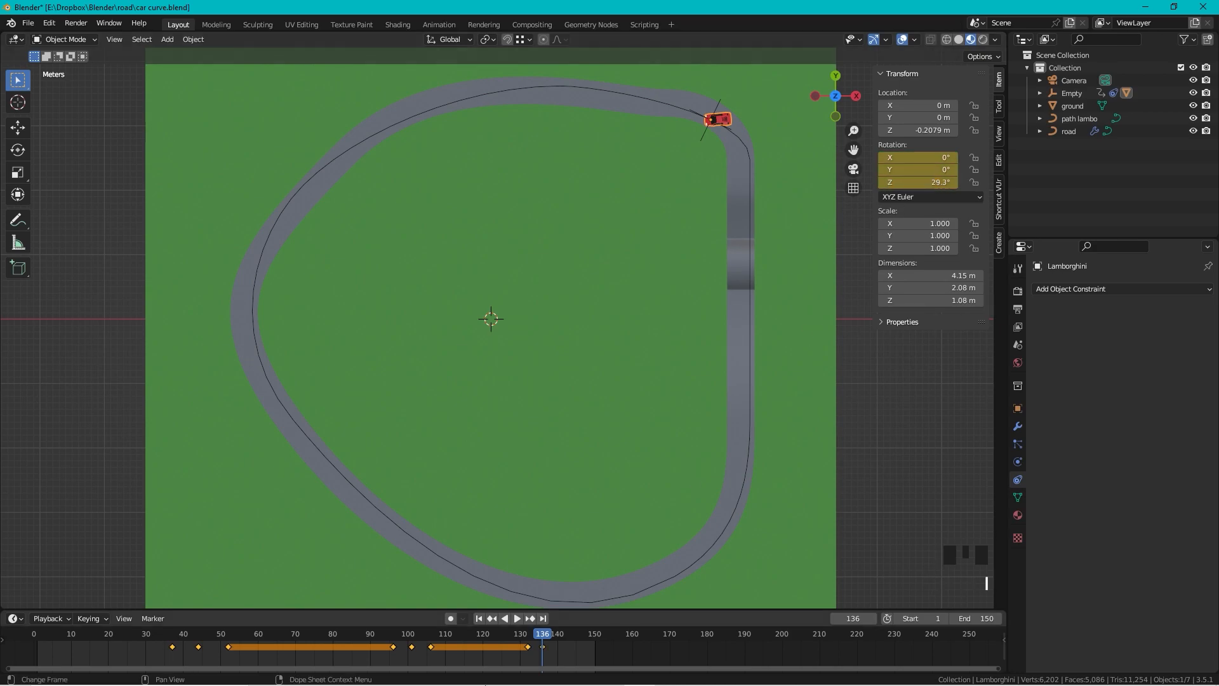
Step: Reset the car's Z rotation to 0° at frame 144 and keyframe it
{"action": "left_click_drag", "start_coordinate": [535, 634], "coordinate": [573, 642]}
{"action": "left_click", "coordinate": [941, 183]}
{"action": "type", "text": "0"}
{"action": "key", "text": "Return"}
{"action": "key", "text": "i"}
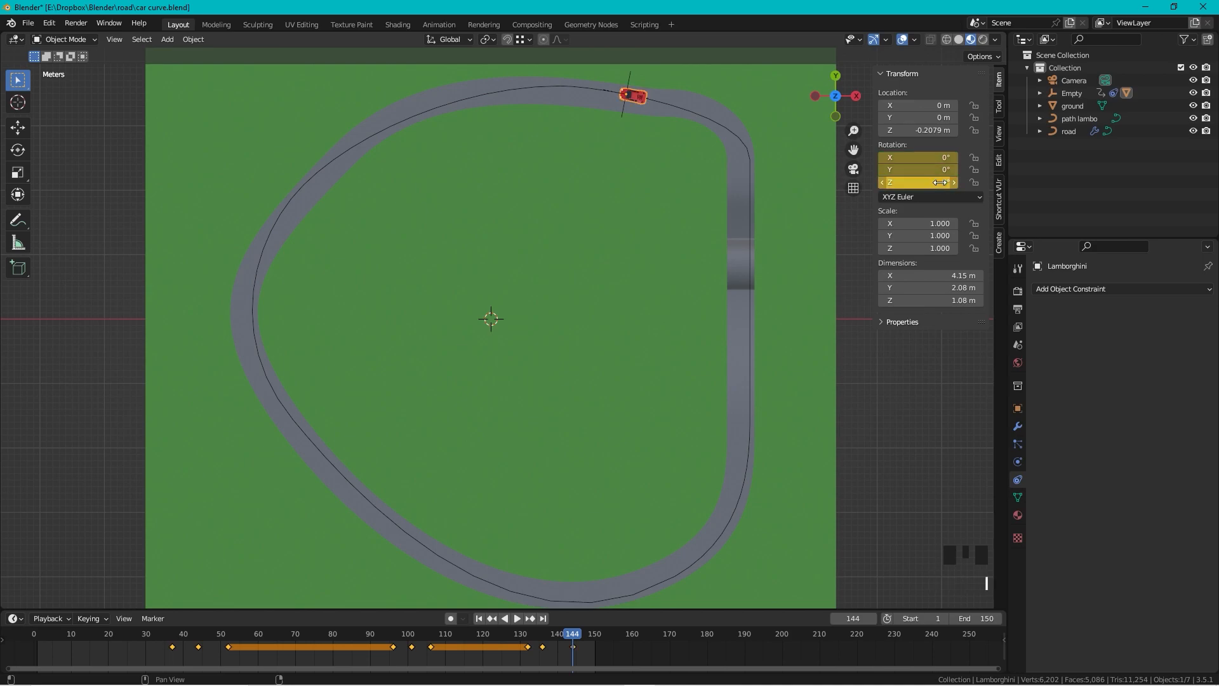
Step: Play the animation and examine the car's motion in perspective and from the side at the jump
{"action": "left_click_drag", "start_coordinate": [573, 629], "coordinate": [611, 622]}
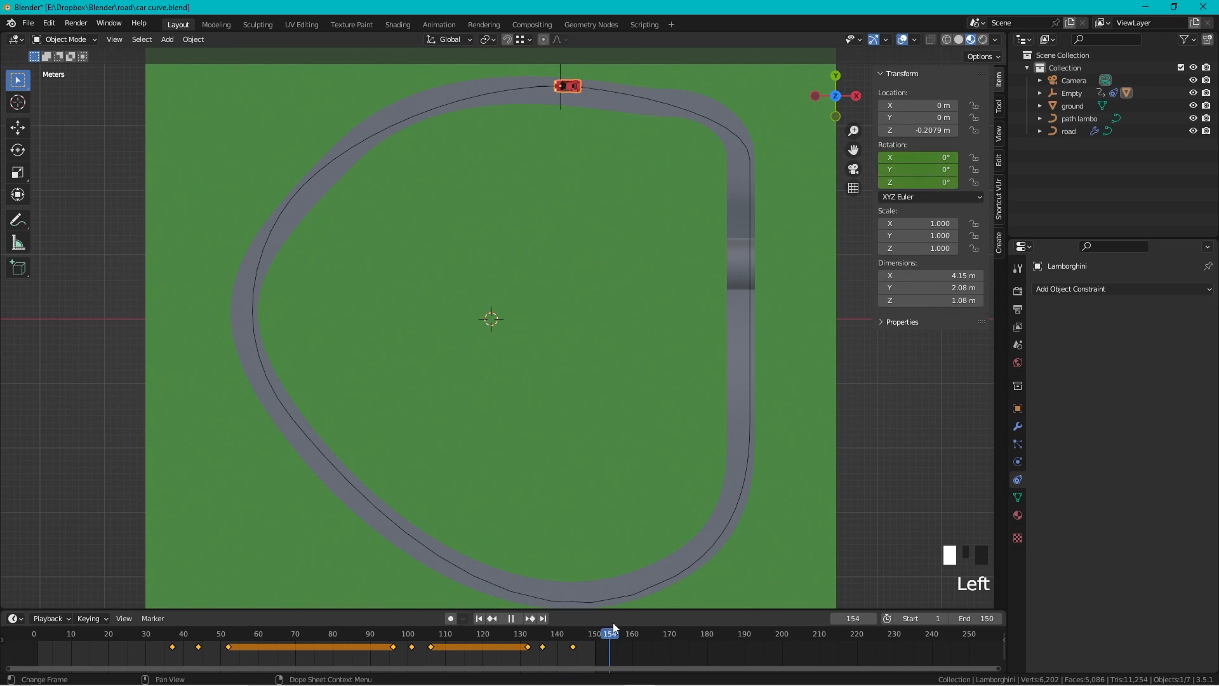
{"action": "key", "text": "space"}
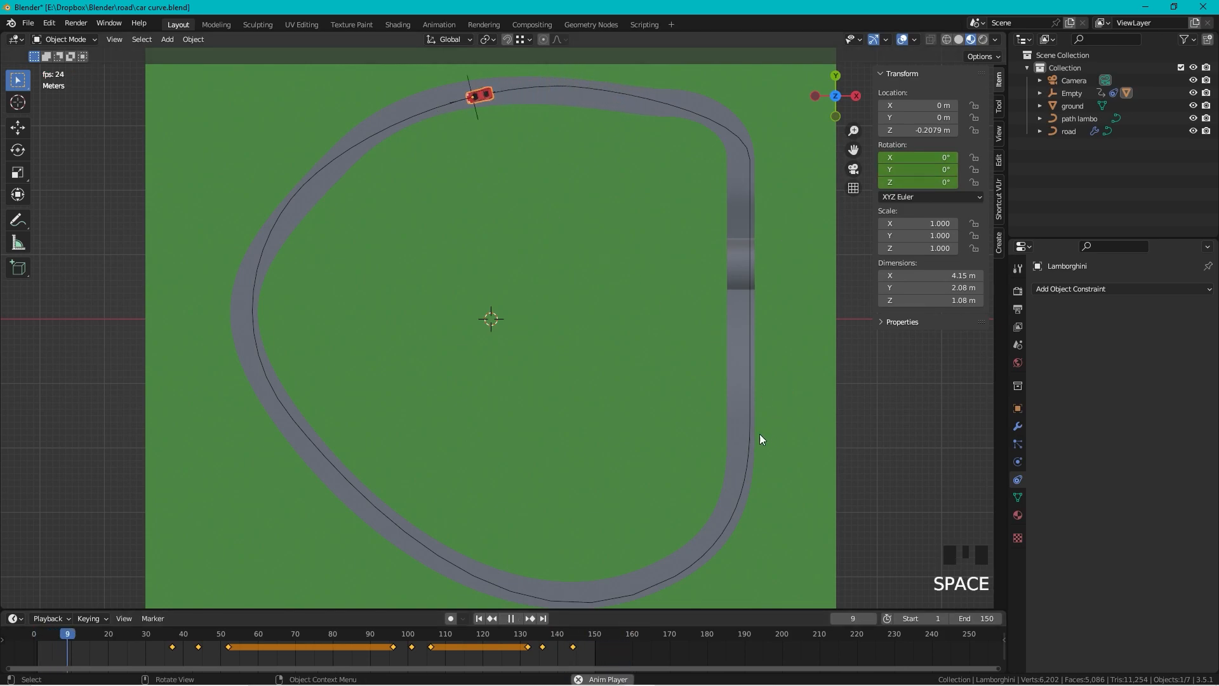
{"action": "middle_click_drag", "start_coordinate": [750, 424], "coordinate": [625, 318]}
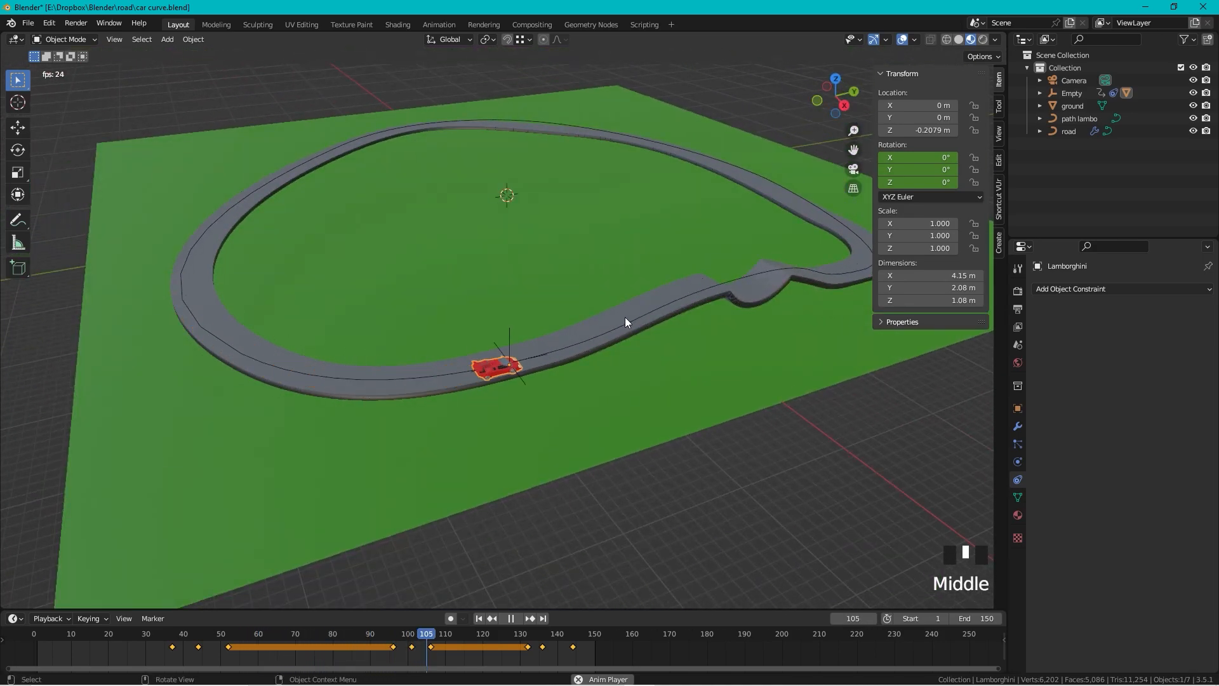
{"action": "scroll", "coordinate": [624, 319], "scroll_direction": "down", "scroll_amount": 2}
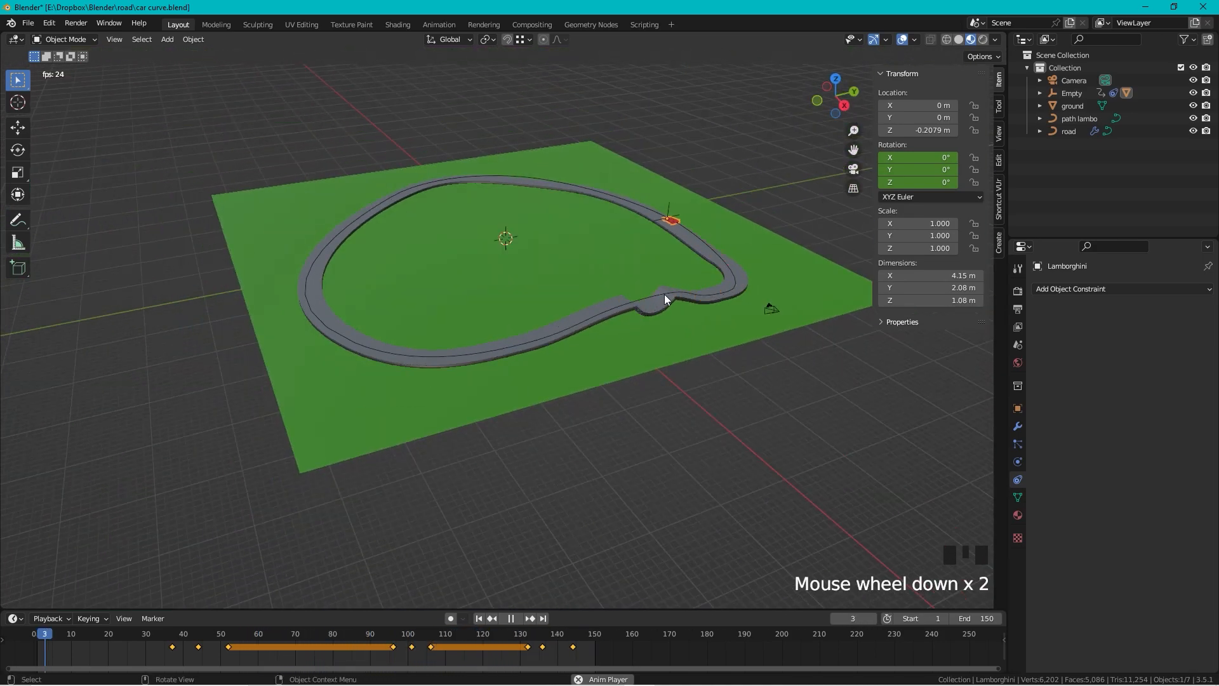
{"action": "left_click", "coordinate": [843, 105]}
{"action": "scroll", "coordinate": [573, 233], "scroll_direction": "up", "scroll_amount": 4}
{"action": "middle_click_drag", "start_coordinate": [573, 233], "coordinate": [591, 292], "text": "shift"}
{"action": "scroll", "coordinate": [592, 292], "scroll_direction": "up", "scroll_amount": 4}
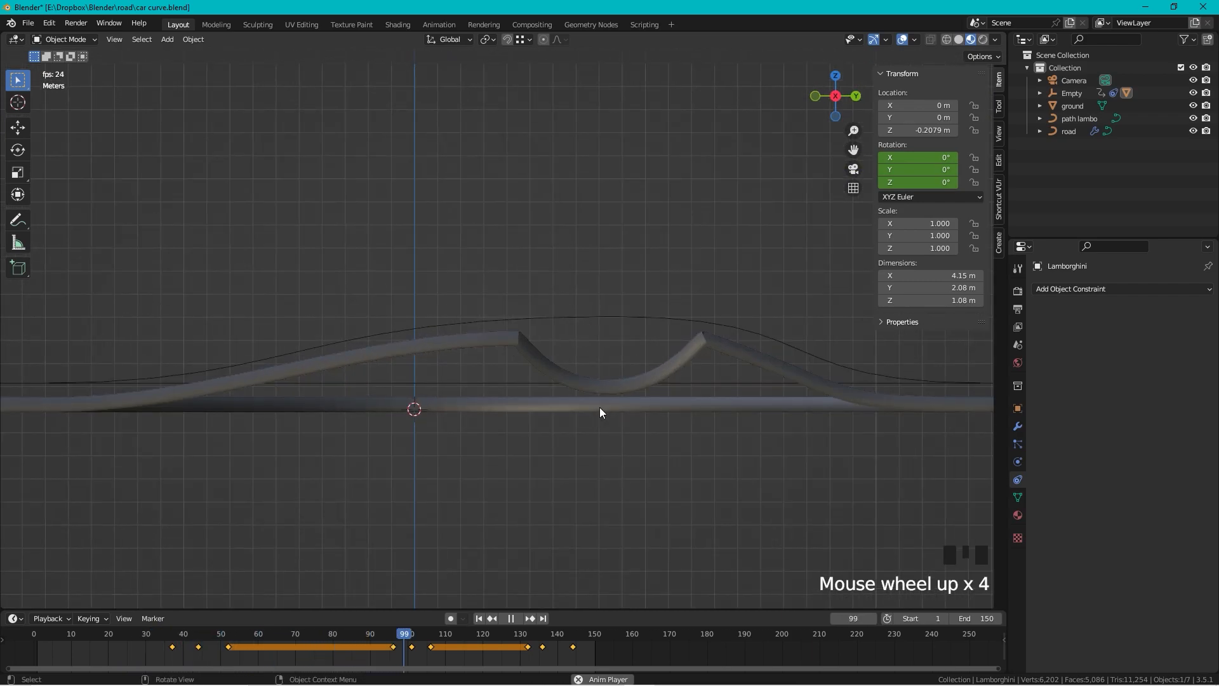
{"action": "key", "text": "space"}
Step: At frame 110, edit the path lambo curve and extend the jump control point's −Y handle along Y toward the ramp's start
{"action": "left_click_drag", "start_coordinate": [498, 630], "coordinate": [446, 641]}
{"action": "scroll", "coordinate": [273, 391], "scroll_direction": "up", "scroll_amount": 2}
{"action": "middle_click_drag", "start_coordinate": [273, 391], "coordinate": [612, 413], "text": "shift"}
{"action": "scroll", "coordinate": [609, 413], "scroll_direction": "up", "scroll_amount": 2}
{"action": "left_click", "coordinate": [543, 412]}
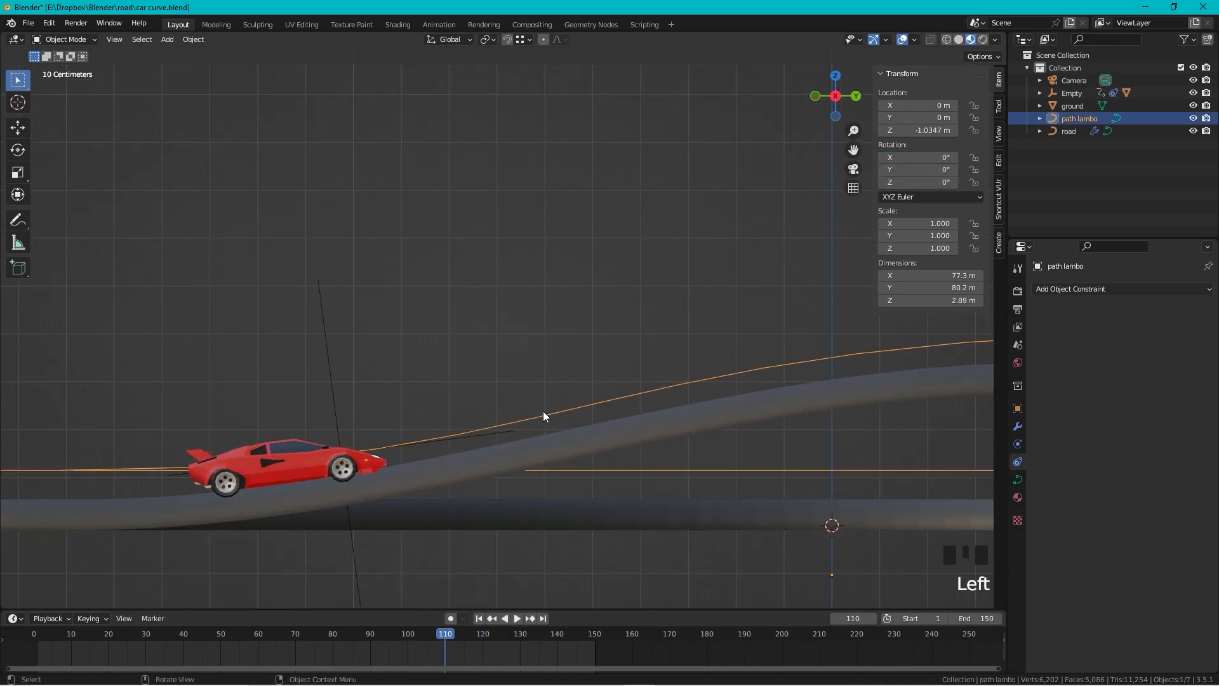
{"action": "key", "text": "Tab"}
{"action": "scroll", "coordinate": [573, 407], "scroll_direction": "down", "scroll_amount": 3}
{"action": "left_click", "coordinate": [896, 344]}
{"action": "left_click", "coordinate": [503, 338]}
{"action": "key", "text": "g"}
{"action": "key", "text": "y"}
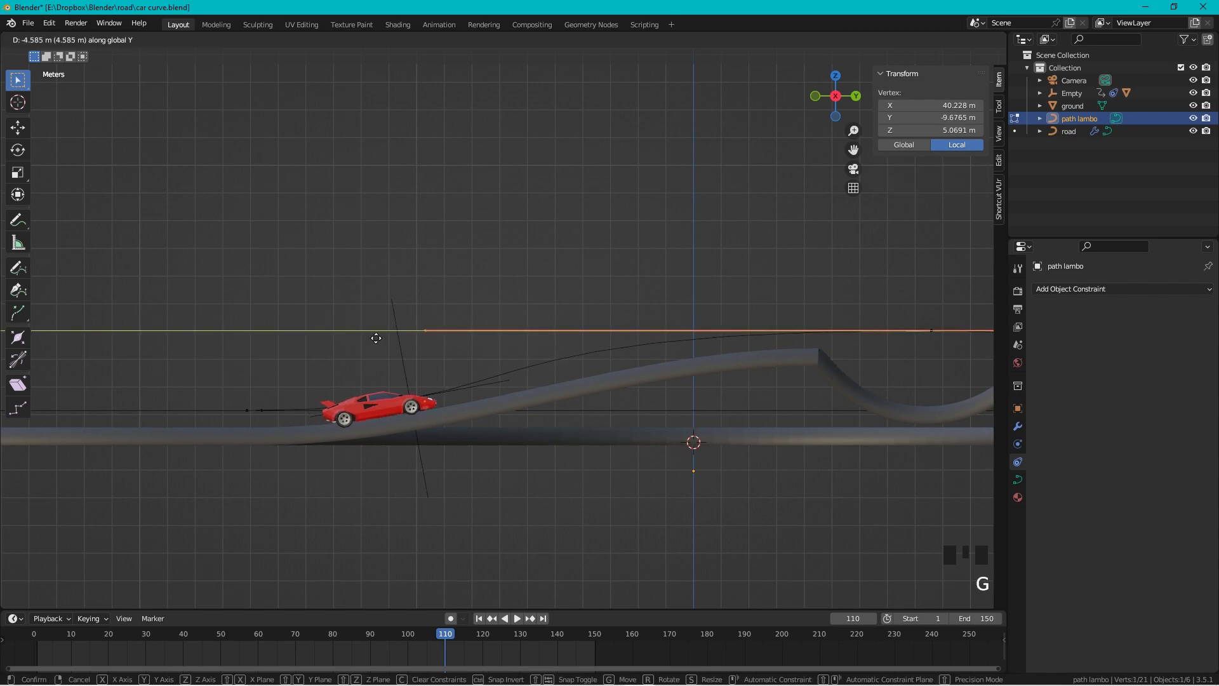
{"action": "left_click", "coordinate": [404, 338]}
Step: Raise the path's jump control point to about 5.41 m in Z and move its −Y handle along Y to about −4.01 m
{"action": "left_click", "coordinate": [901, 347]}
{"action": "key", "text": "g"}
{"action": "key", "text": "z"}
{"action": "left_click", "coordinate": [896, 337]}
{"action": "left_click_drag", "start_coordinate": [446, 637], "coordinate": [465, 640]}
{"action": "left_click", "coordinate": [482, 310]}
{"action": "key", "text": "g"}
{"action": "key", "text": "y"}
{"action": "left_click", "coordinate": [614, 318]}
Step: Step back and forth through the frames to examine how the car follows the path up the ramp and over the jump
{"action": "key", "text": "Left"}
{"action": "key", "text": "Left"}
{"action": "key", "text": "Left"}
{"action": "key", "text": "Left"}
{"action": "key", "text": "Left"}
{"action": "key", "text": "Left"}
{"action": "key", "text": "Left"}
{"action": "key", "text": "Left"}
{"action": "key", "text": "Left"}
{"action": "key", "text": "Left"}
{"action": "key", "text": "Left"}
{"action": "key", "text": "Left"}
{"action": "key", "text": "Left"}
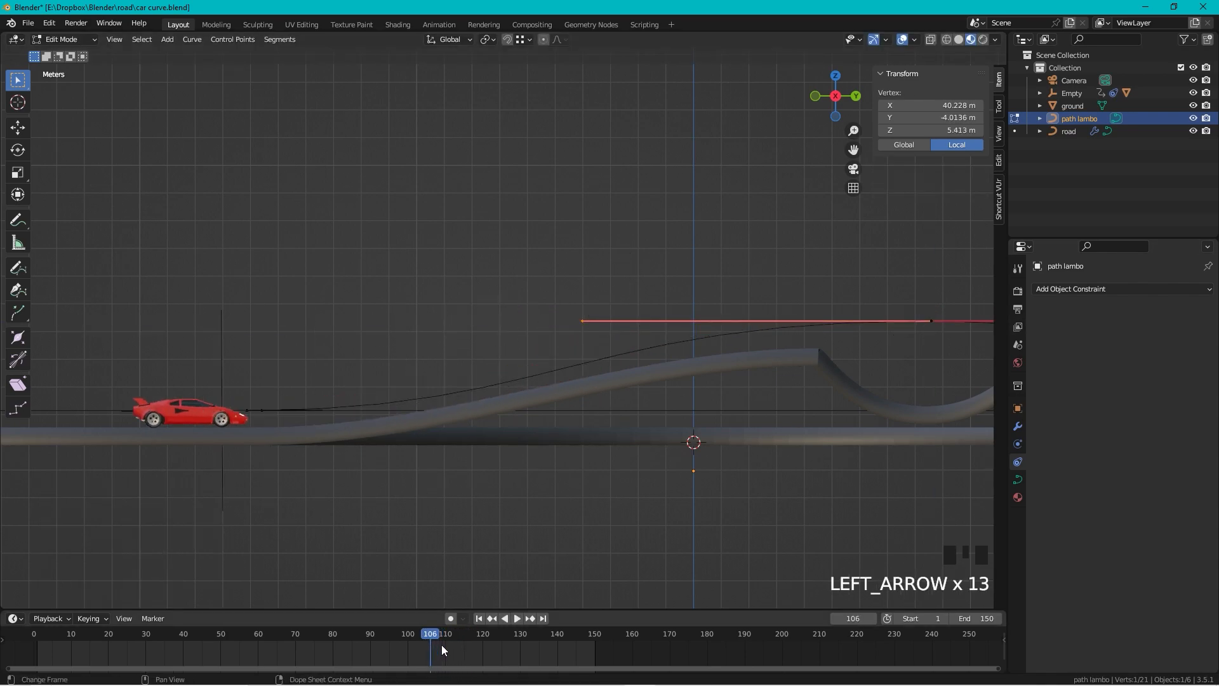
{"action": "key", "text": "Left"}
{"action": "key", "text": "Right"}
{"action": "key", "text": "Right"}
{"action": "key", "text": "Right"}
{"action": "key", "text": "Right"}
{"action": "key", "text": "Right"}
{"action": "key", "text": "Right"}
{"action": "key", "text": "Right"}
{"action": "key", "text": "Right"}
{"action": "key", "text": "Right"}
{"action": "key", "text": "Right"}
{"action": "key", "text": "Right"}
{"action": "key", "text": "Right"}
{"action": "key", "text": "Right"}
{"action": "key", "text": "Right"}
{"action": "key", "text": "Right"}
{"action": "key", "text": "Right"}
{"action": "key", "text": "Right"}
{"action": "scroll", "coordinate": [731, 460], "scroll_direction": "down", "scroll_amount": 3}
{"action": "key", "text": "Right"}
{"action": "key", "text": "Right"}
{"action": "key", "text": "Right"}
{"action": "key", "text": "Right"}
{"action": "key", "text": "Right"}
{"action": "key", "text": "Left"}
{"action": "key", "text": "Left"}
{"action": "key", "text": "Left"}
Step: Move the jump control point's +Y handle to about 16.78 m in Y
{"action": "left_click", "coordinate": [912, 322]}
{"action": "key", "text": "g"}
{"action": "left_click", "coordinate": [889, 296]}
Step: Step forward to frame 139 to examine the car's landing and its run beyond the jump
{"action": "key", "text": "Right"}
{"action": "key", "text": "Right"}
{"action": "key", "text": "Right"}
{"action": "key", "text": "Right"}
{"action": "key", "text": "Right"}
{"action": "key", "text": "Right"}
{"action": "key", "text": "Right"}
{"action": "key", "text": "Right"}
{"action": "key", "text": "Right"}
{"action": "key", "text": "Right"}
{"action": "key", "text": "Right"}
{"action": "key", "text": "Right"}
{"action": "key", "text": "Right"}
{"action": "key", "text": "Right"}
{"action": "key", "text": "Right"}
{"action": "scroll", "coordinate": [834, 309], "scroll_direction": "down", "scroll_amount": 2}
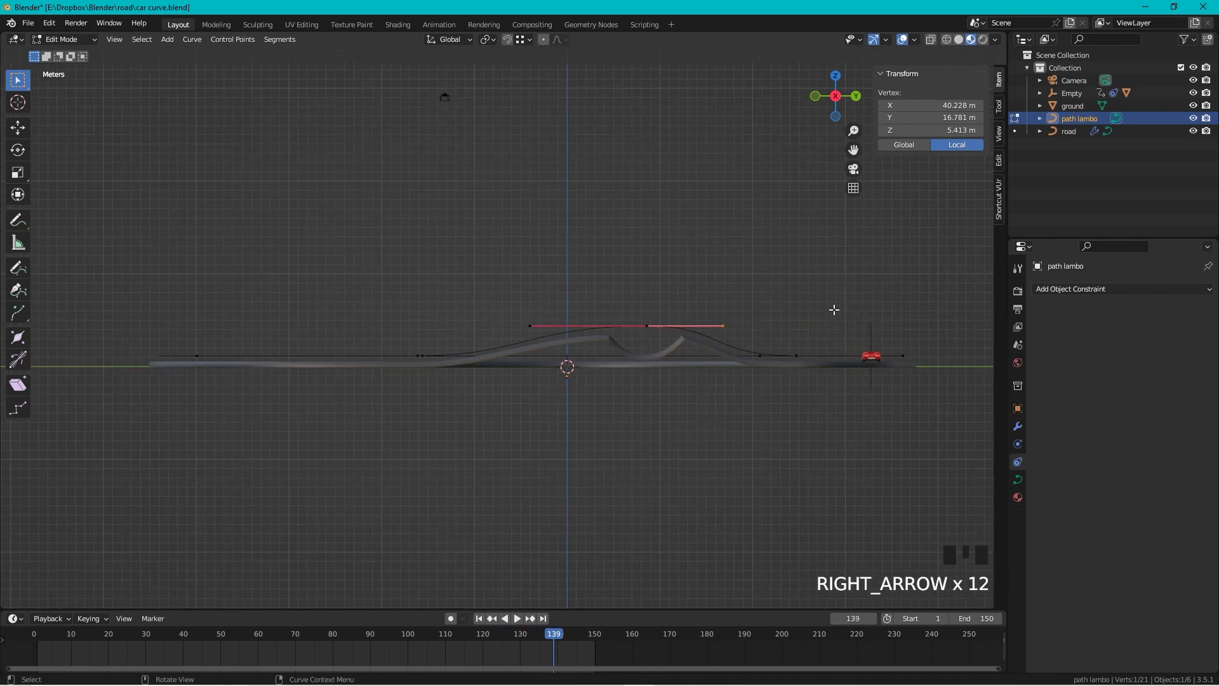
Step: Play the animation in an angled perspective view and leave the path's Edit Mode
{"action": "middle_click_drag", "start_coordinate": [834, 309], "coordinate": [733, 304]}
{"action": "scroll", "coordinate": [732, 304], "scroll_direction": "up", "scroll_amount": 2}
{"action": "key", "text": "space"}
{"action": "key", "text": "Tab"}
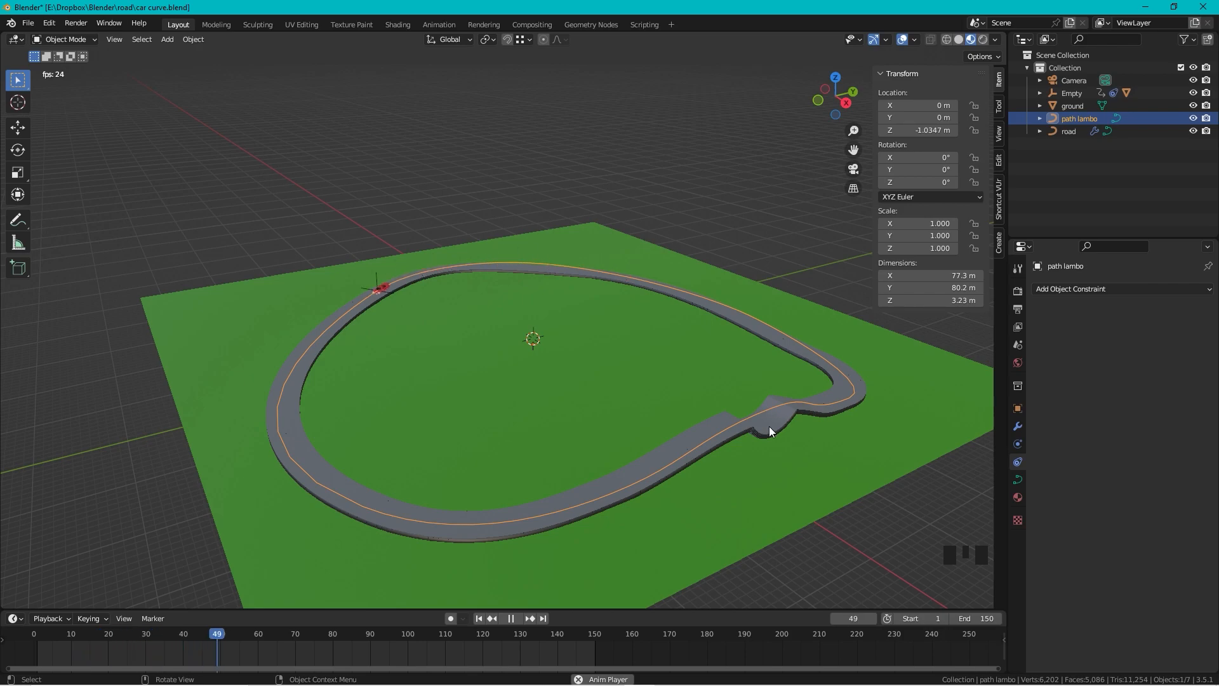
Step: Place the 3D cursor in the road's dip at the jump, working from the top view
{"action": "left_click", "coordinate": [837, 73]}
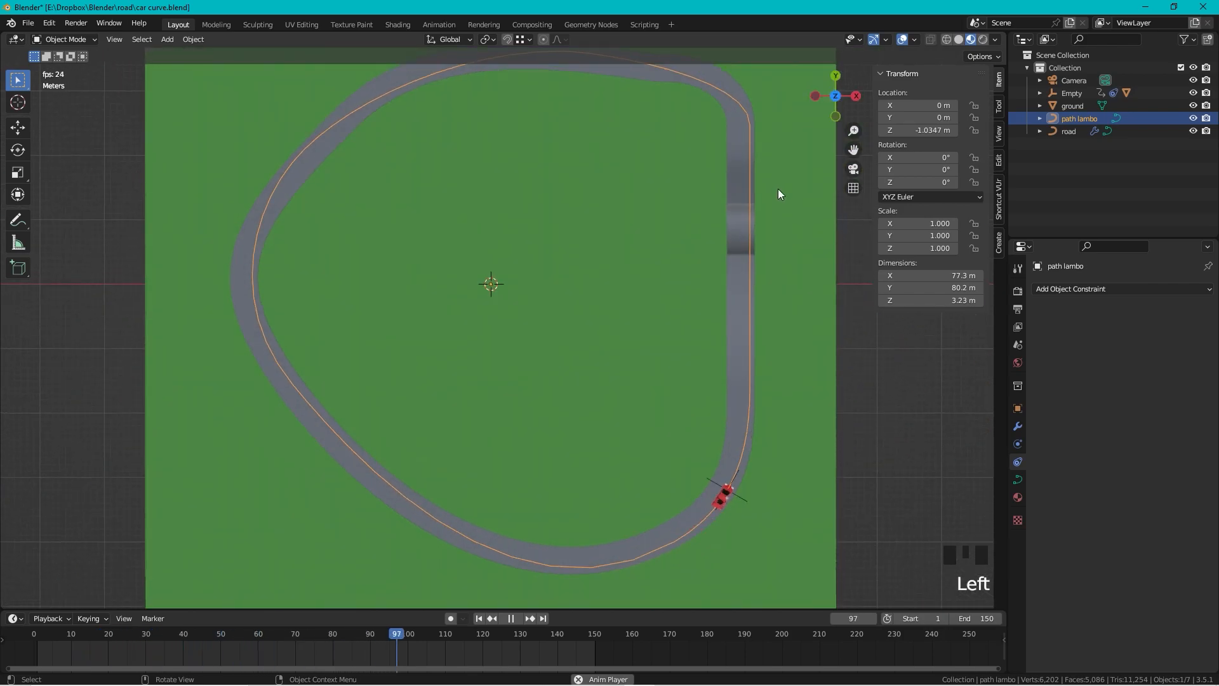
{"action": "right_click", "coordinate": [740, 231], "text": "shift"}
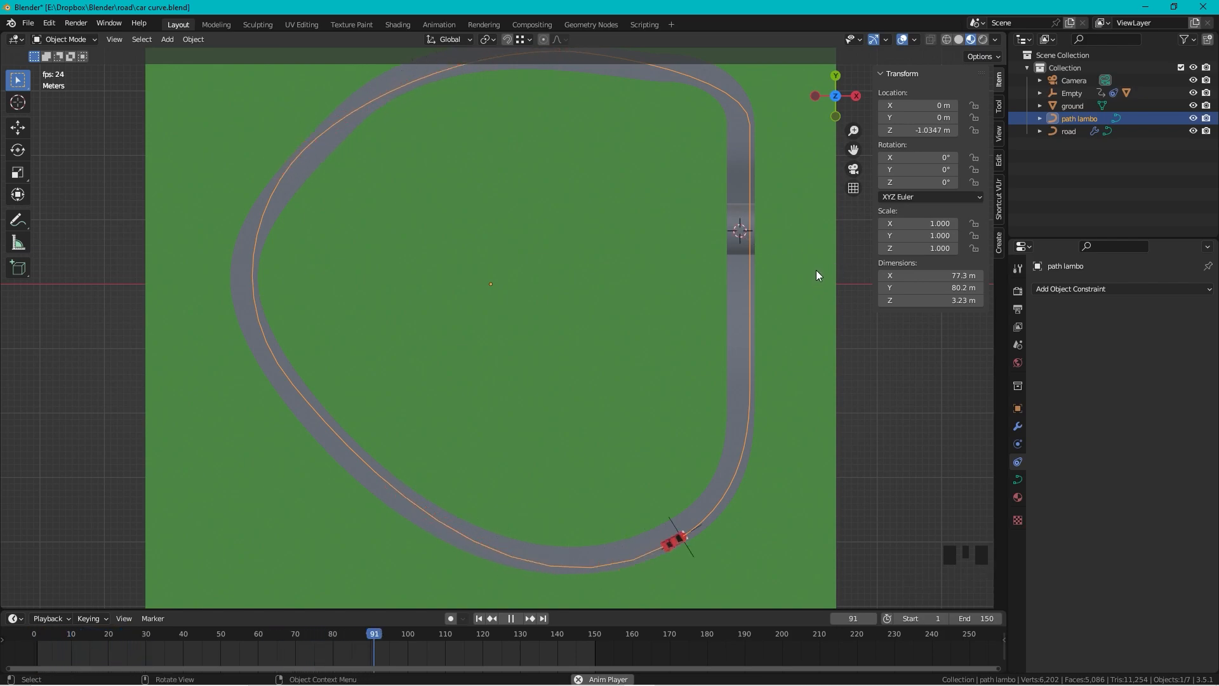
{"action": "key", "text": "shift+a"}
{"action": "mouse_move", "coordinate": [802, 150]}
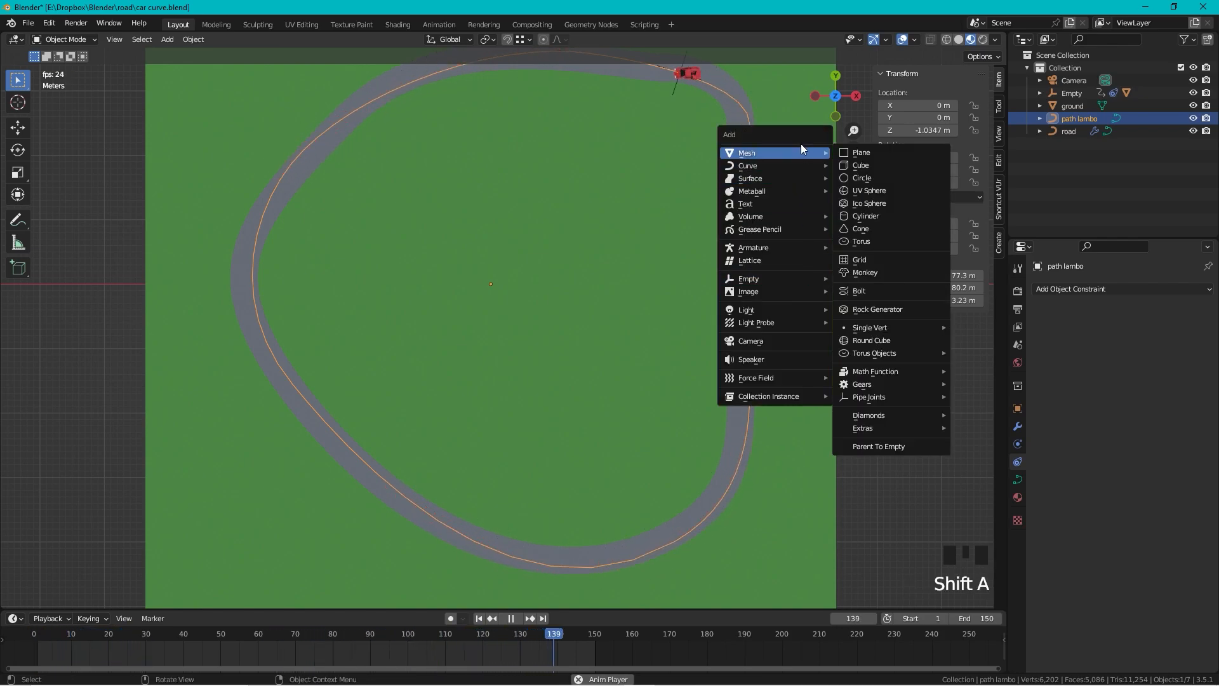
{"action": "left_click", "coordinate": [854, 153]}
{"action": "key", "text": "s"}
{"action": "left_click", "coordinate": [747, 228]}
{"action": "middle_click_drag", "start_coordinate": [747, 228], "coordinate": [653, 295]}
{"action": "scroll", "coordinate": [587, 381], "scroll_direction": "up", "scroll_amount": 3}
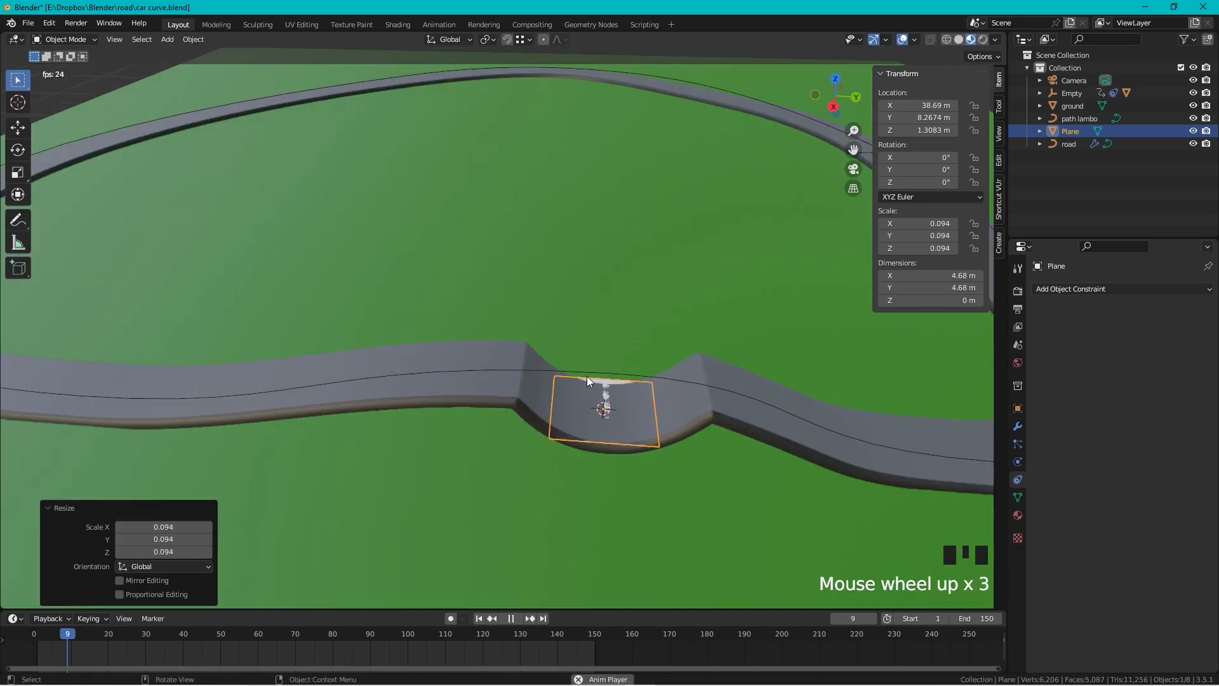
{"action": "scroll", "coordinate": [587, 376], "scroll_direction": "up", "scroll_amount": 2}
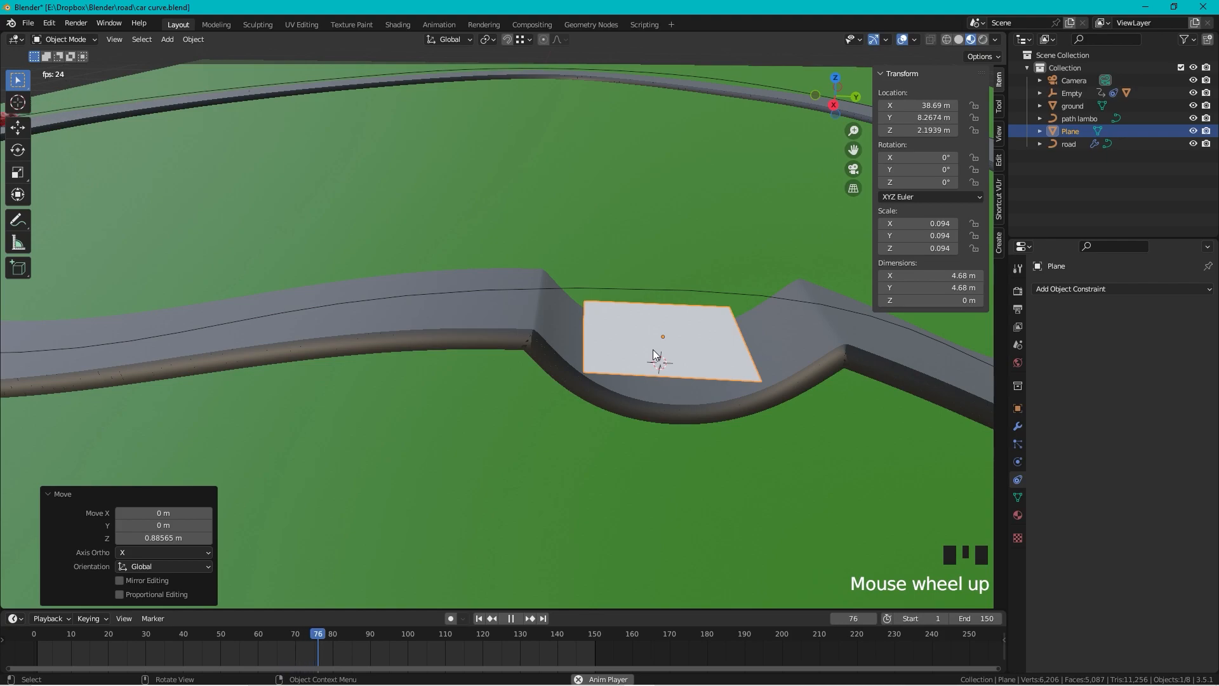
{"action": "key", "text": "Delete"}
Step: Add a cube at the 3D cursor in the road's dip and scale it to about 2.26 along X
{"action": "key", "text": "shift+a"}
{"action": "left_click", "coordinate": [719, 363]}
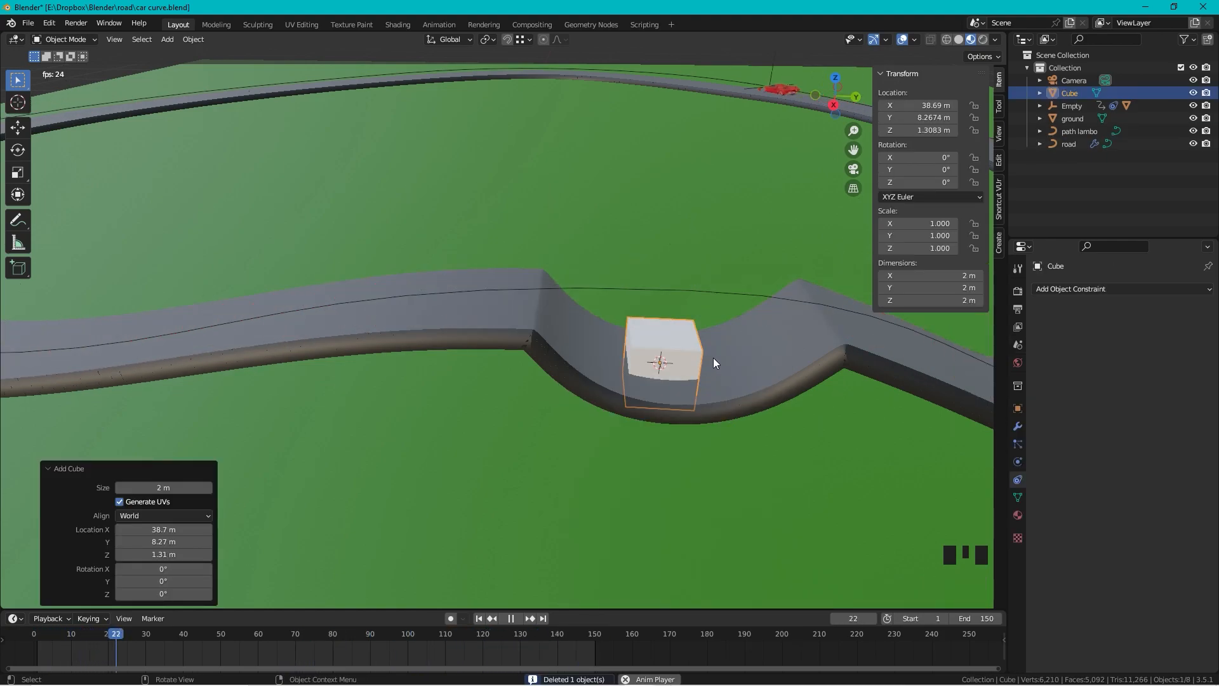
{"action": "key", "text": "s"}
{"action": "key", "text": "x"}
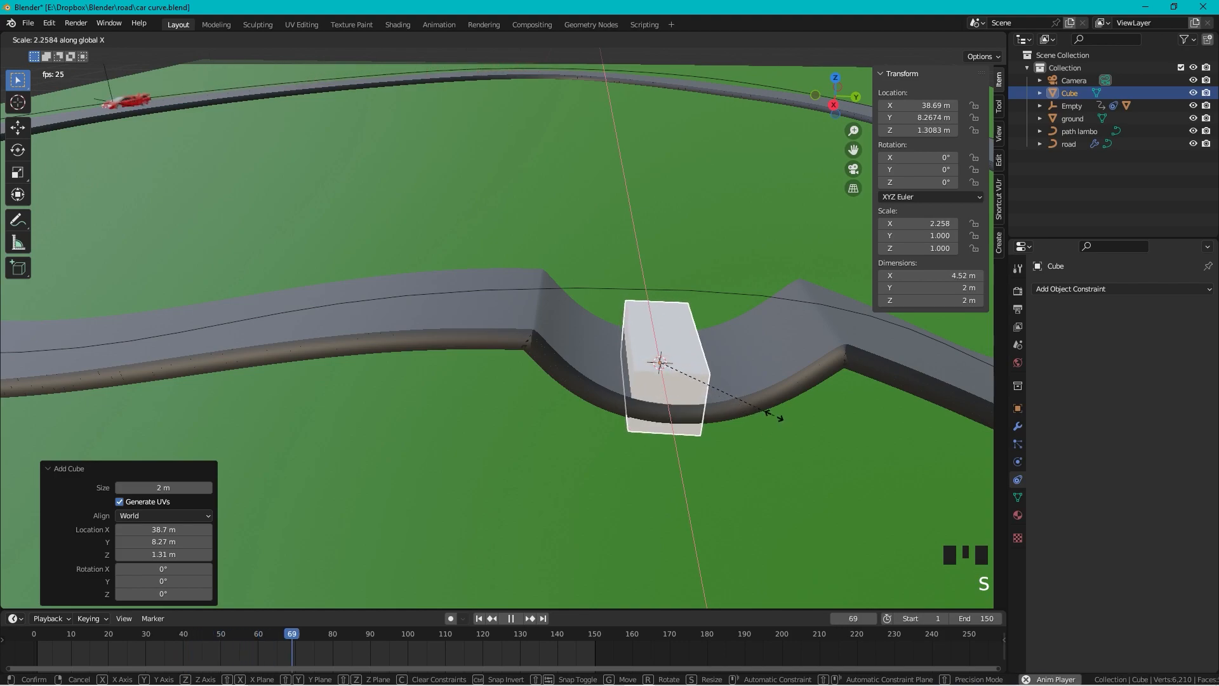
{"action": "left_click", "coordinate": [733, 395]}
Step: Move the cube about 0.05 m along X to center it across the road
{"action": "middle_click_drag", "start_coordinate": [732, 394], "coordinate": [795, 402]}
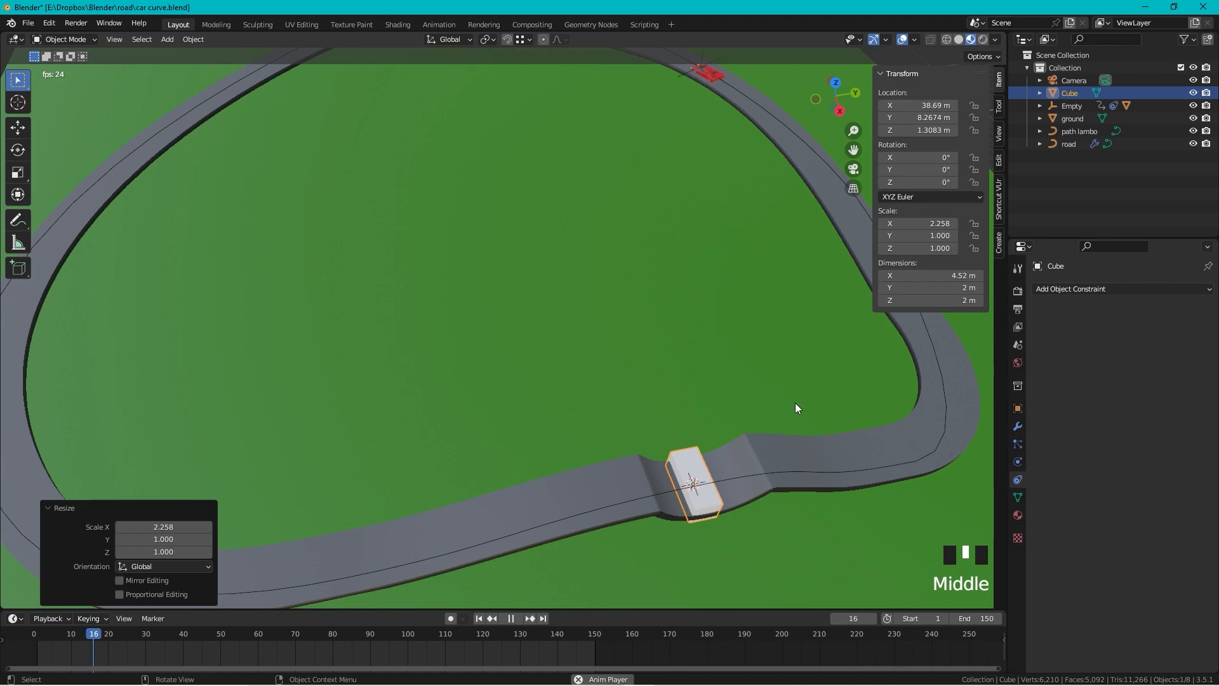
{"action": "key", "text": "g"}
{"action": "key", "text": "x"}
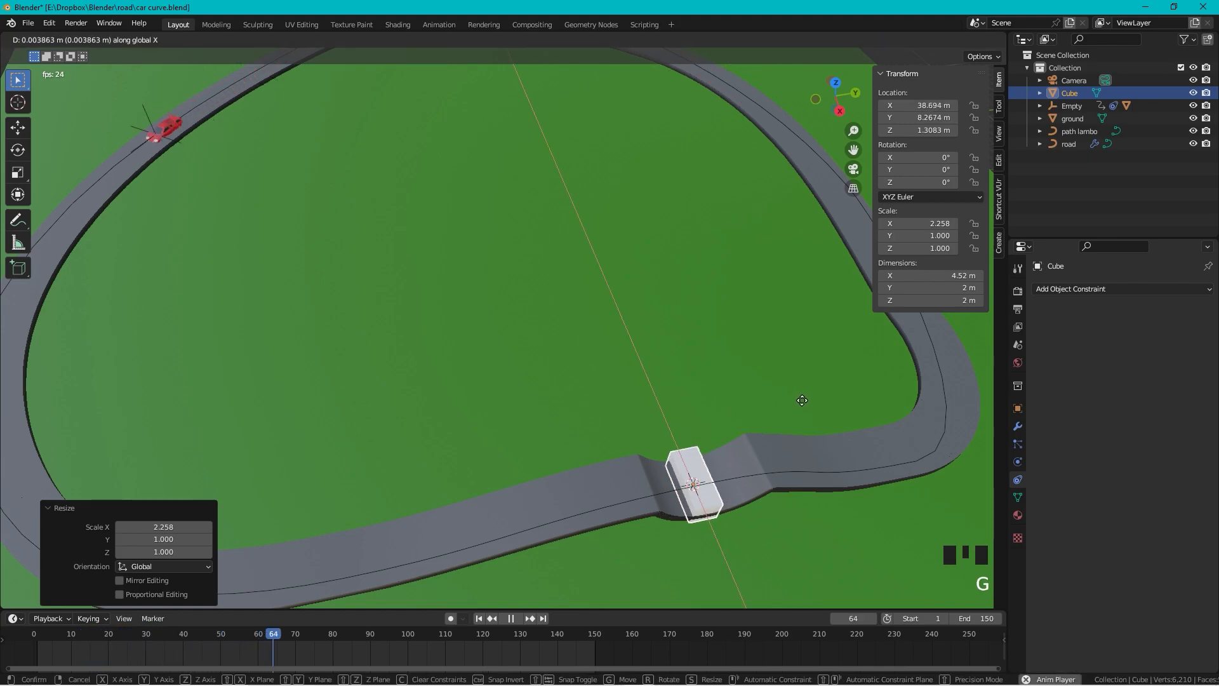
{"action": "left_click", "coordinate": [788, 399]}
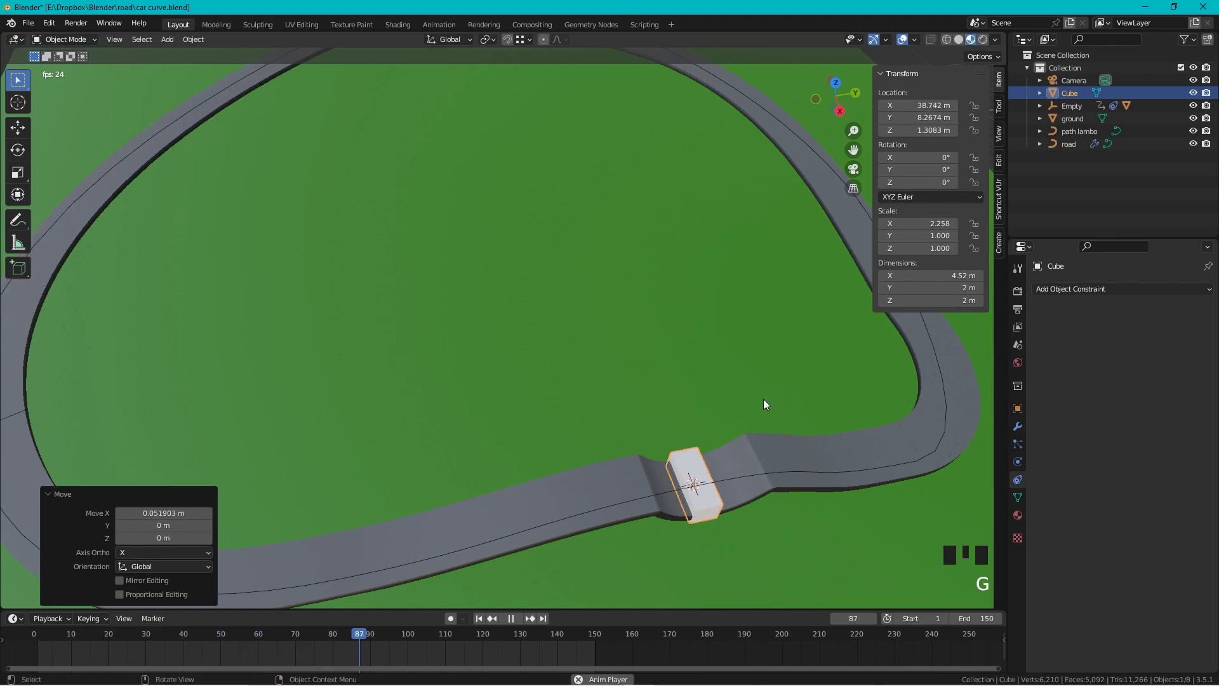
Step: Give the cube a new material named "black fire" with a pure black base color
{"action": "left_click", "coordinate": [1019, 513]}
{"action": "left_click", "coordinate": [1080, 346]}
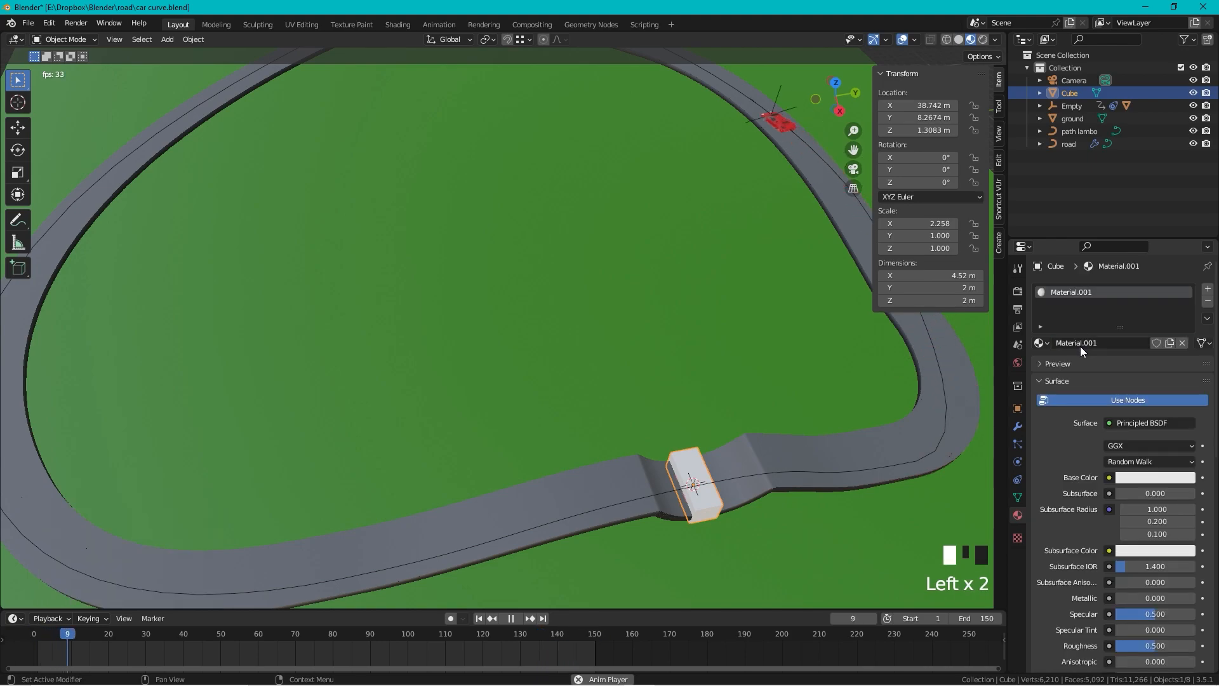
{"action": "left_click", "coordinate": [1085, 342]}
{"action": "type", "text": "black f"}
{"action": "type", "text": "ire"}
{"action": "key", "text": "Return"}
{"action": "left_click", "coordinate": [1155, 477]}
{"action": "left_click_drag", "start_coordinate": [1184, 311], "coordinate": [1184, 388]}
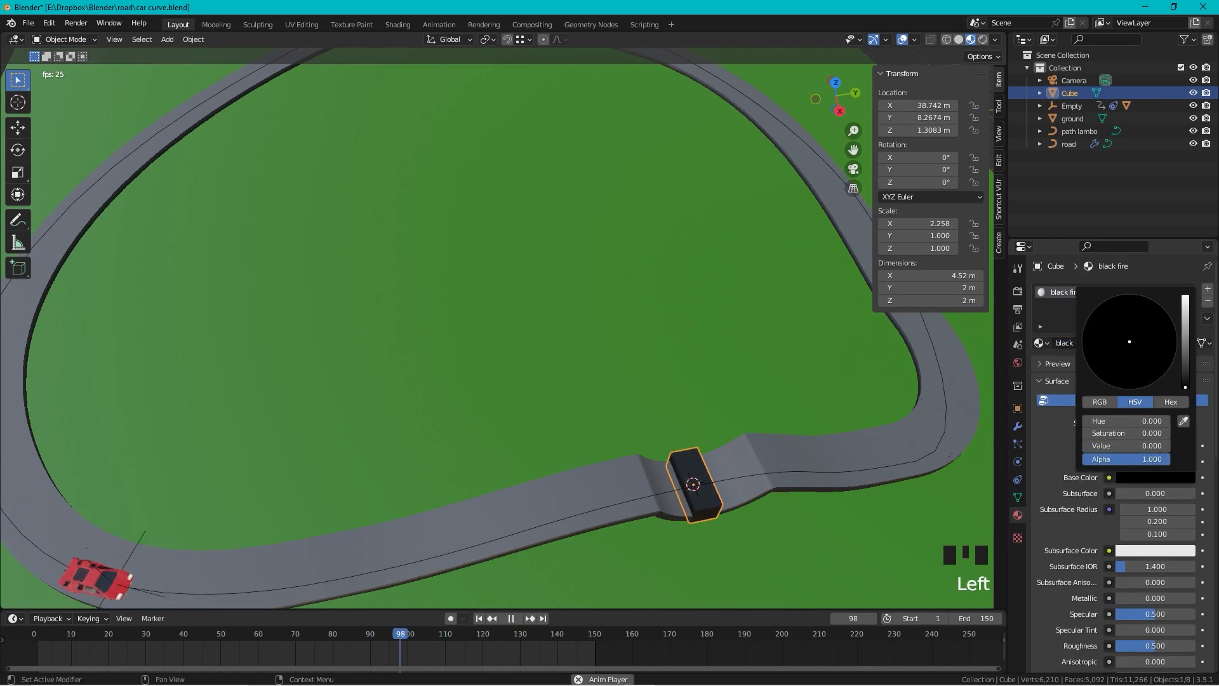
{"action": "left_click", "coordinate": [901, 520]}
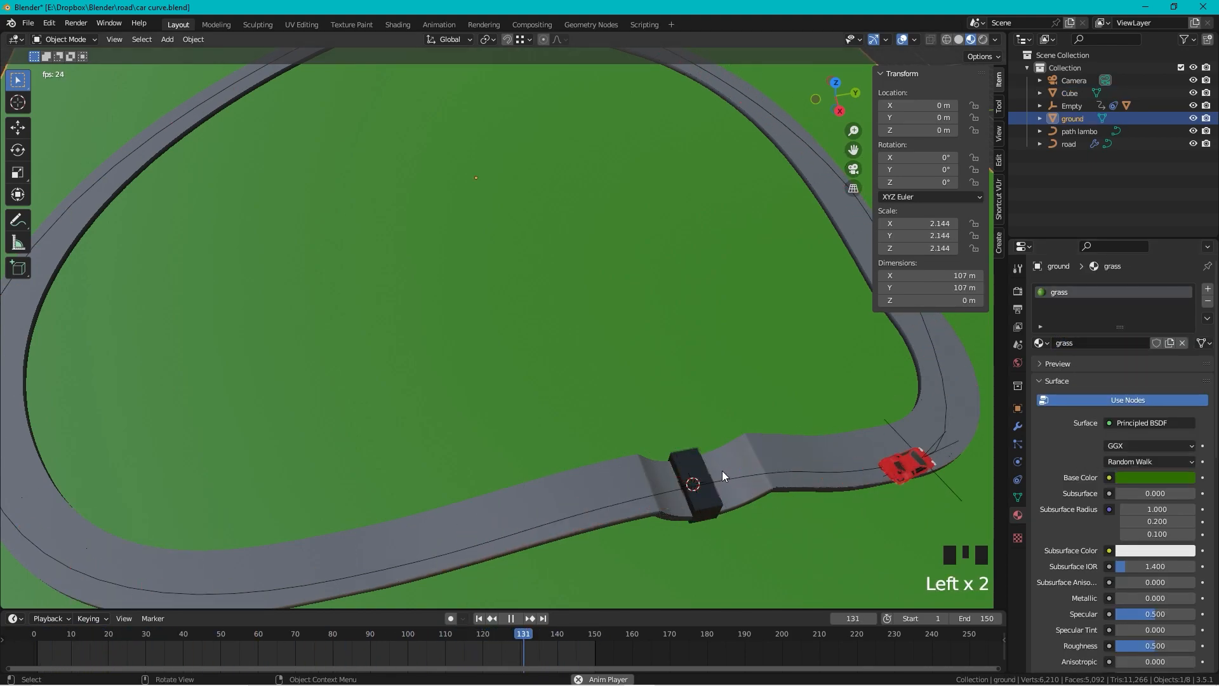
Step: Apply the Quick Smoke effect to the black cube in the dip and stop the animation playback
{"action": "left_click", "coordinate": [688, 457]}
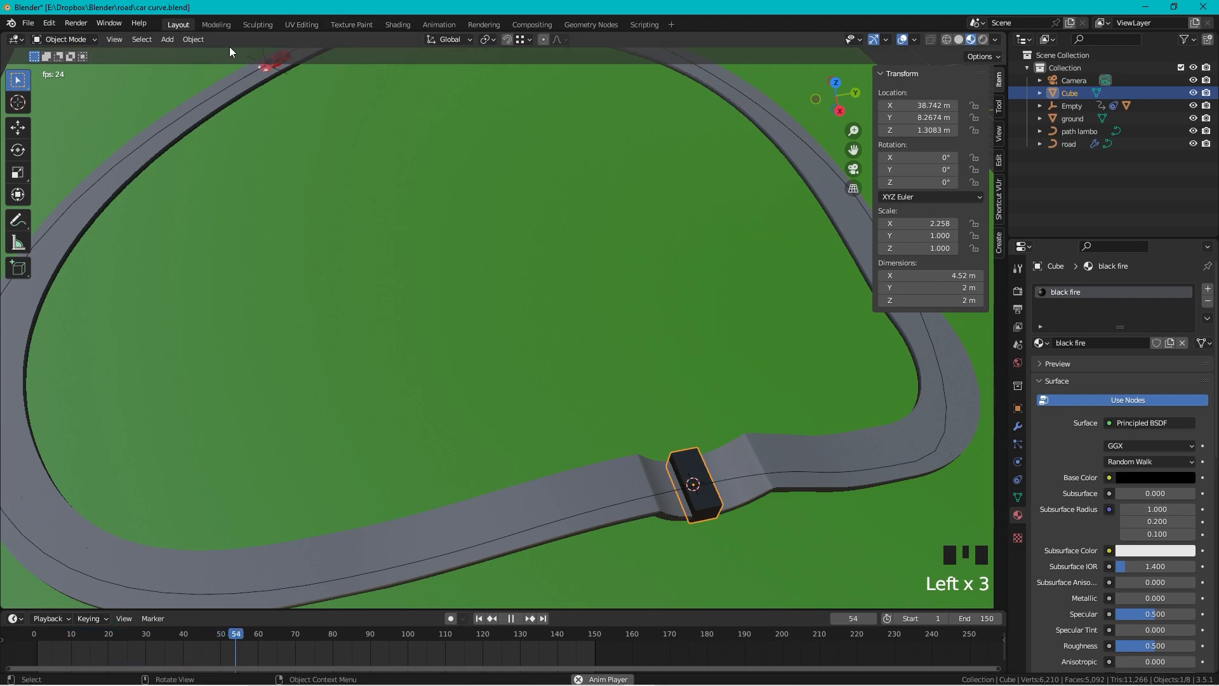
{"action": "left_click", "coordinate": [193, 40]}
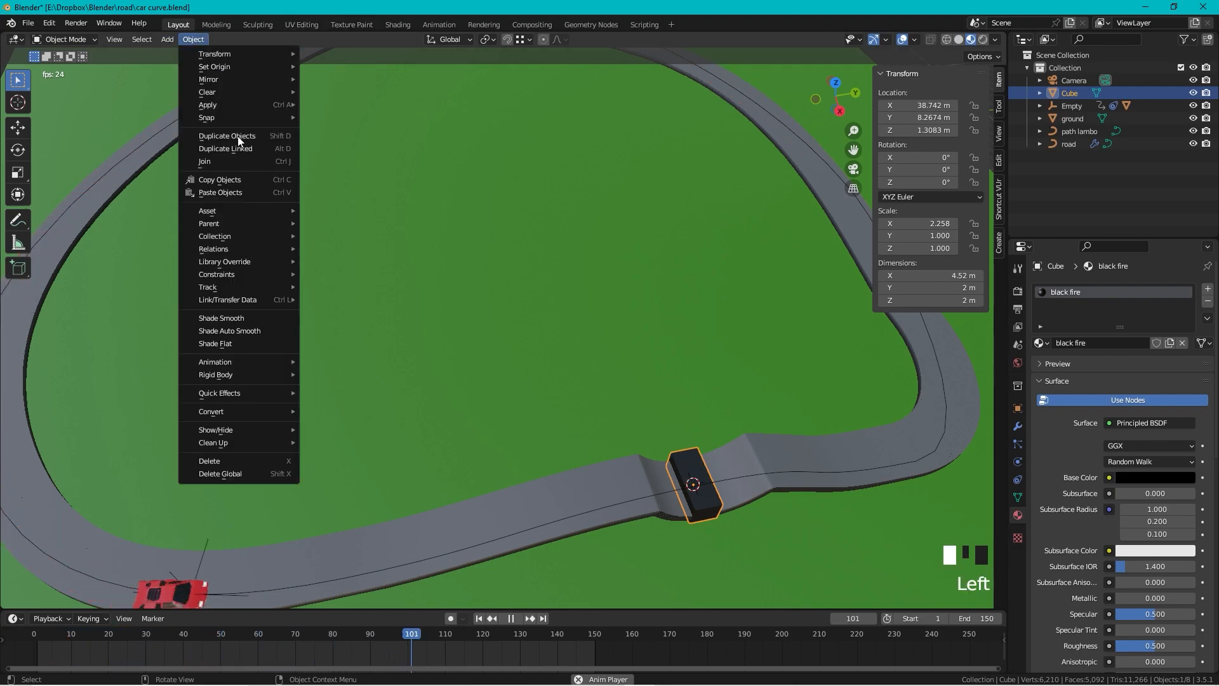
{"action": "mouse_move", "coordinate": [290, 393]}
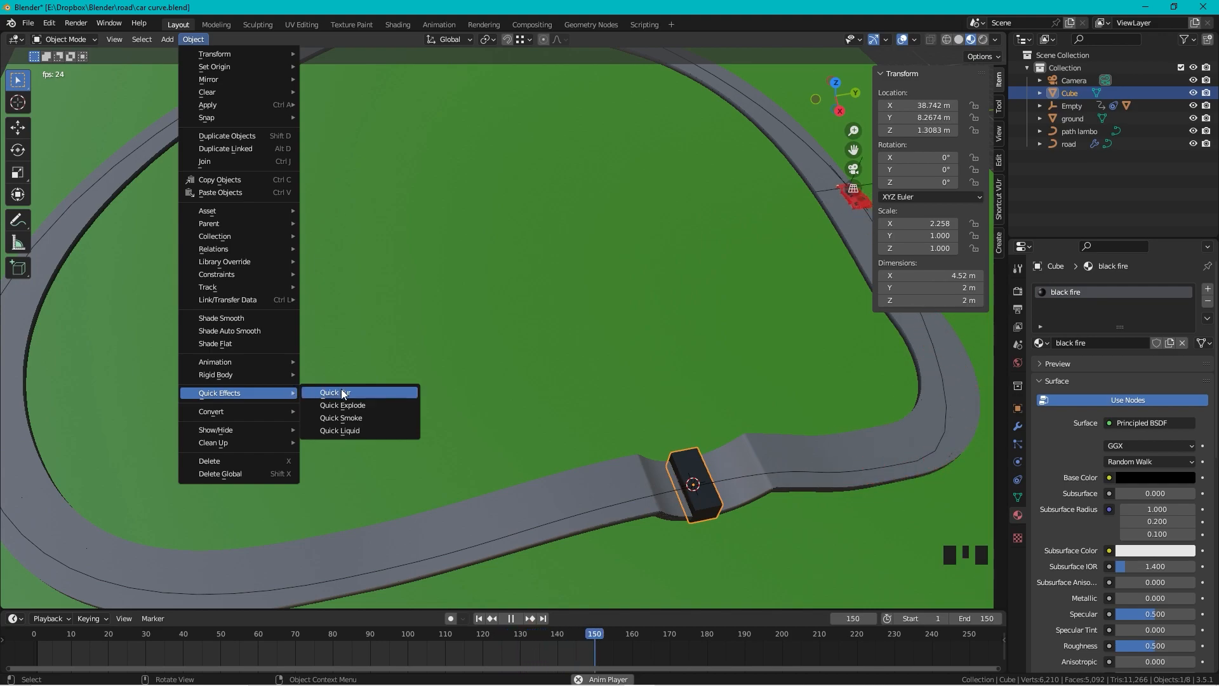
{"action": "left_click", "coordinate": [358, 421]}
{"action": "middle_click_drag", "start_coordinate": [578, 459], "coordinate": [513, 337]}
{"action": "key", "text": "space"}
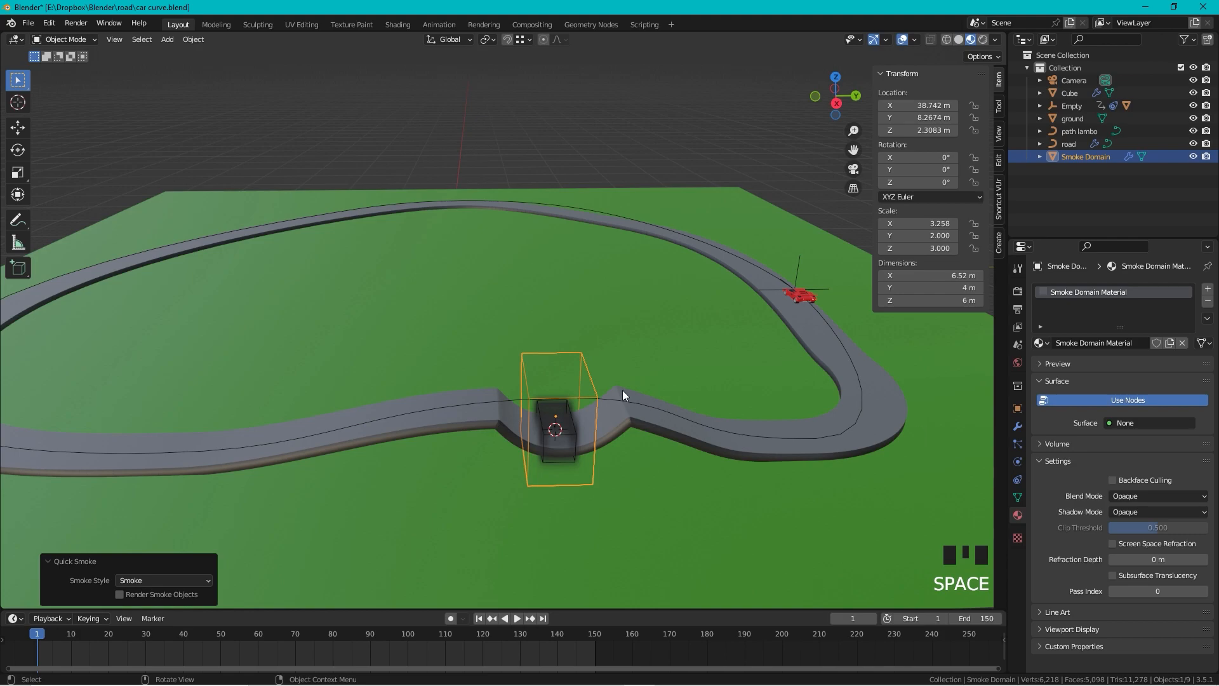
Step: Set the black cube's fluid flow type to Fire + Smoke
{"action": "left_click", "coordinate": [1019, 461]}
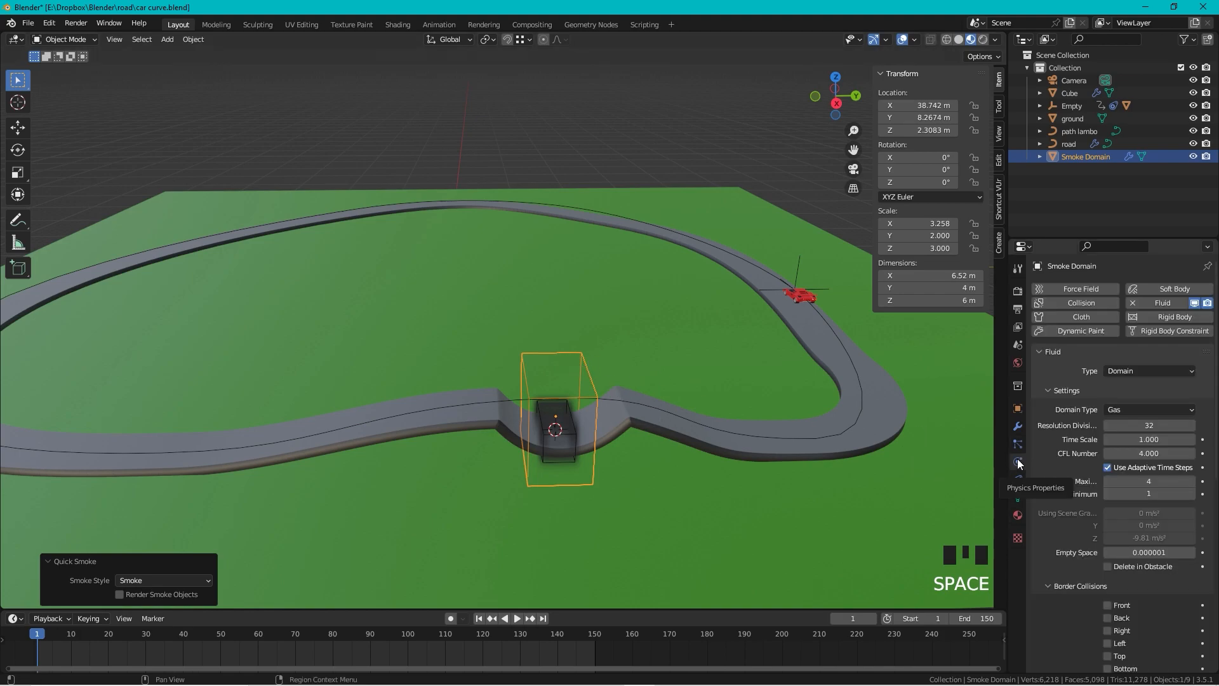
{"action": "left_click", "coordinate": [1127, 408]}
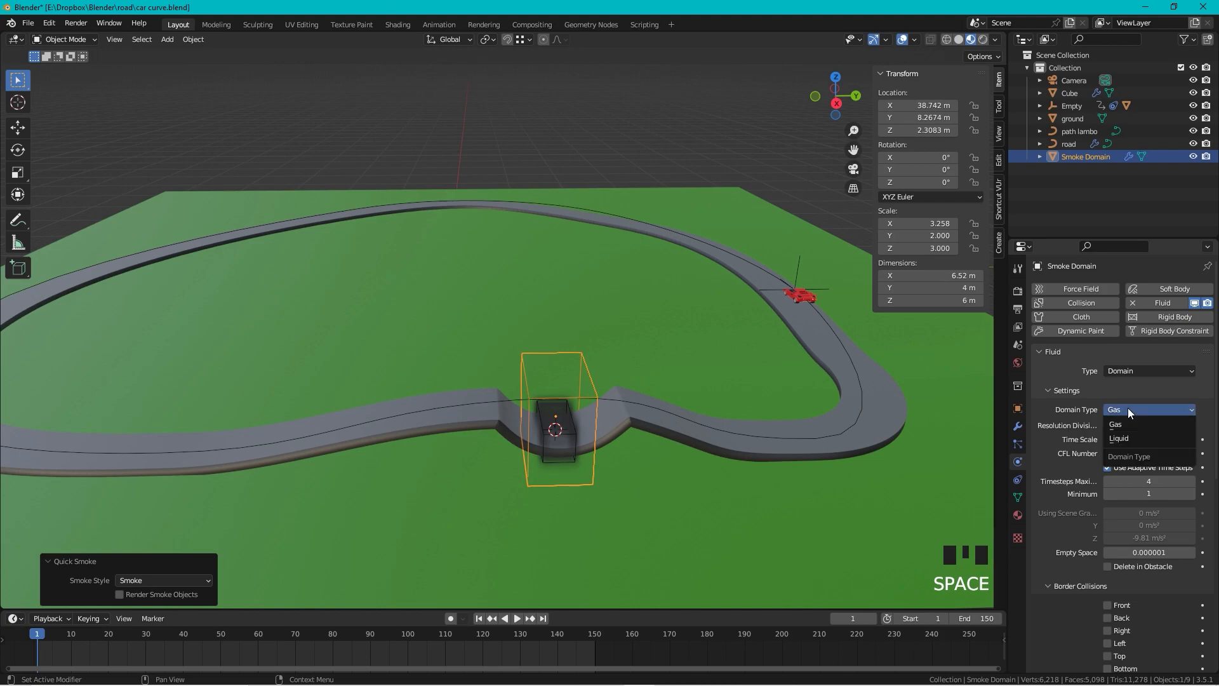
{"action": "left_click", "coordinate": [573, 455]}
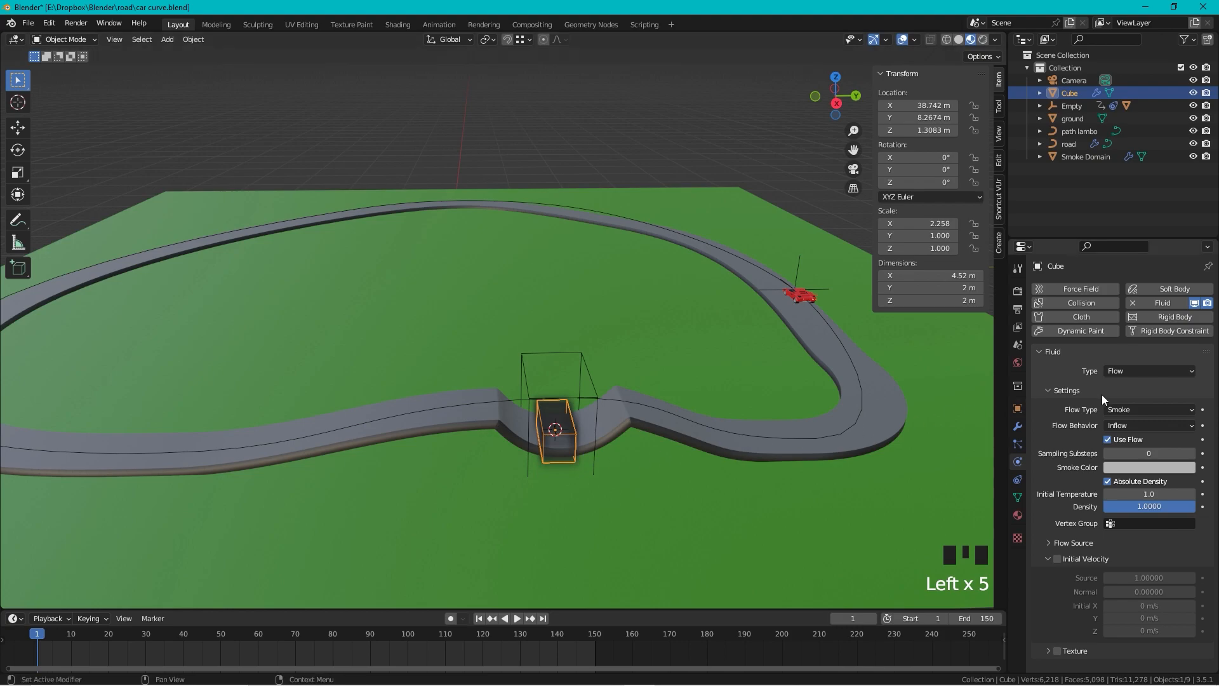
{"action": "left_click", "coordinate": [1138, 411]}
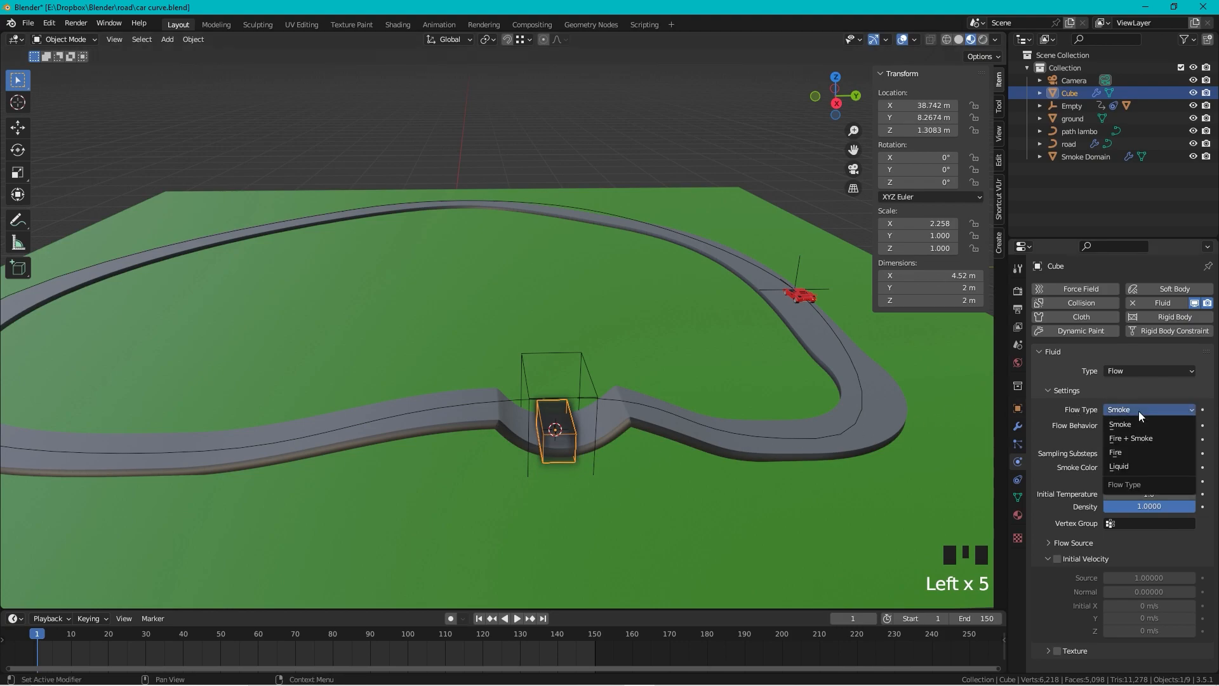
{"action": "left_click", "coordinate": [1141, 437]}
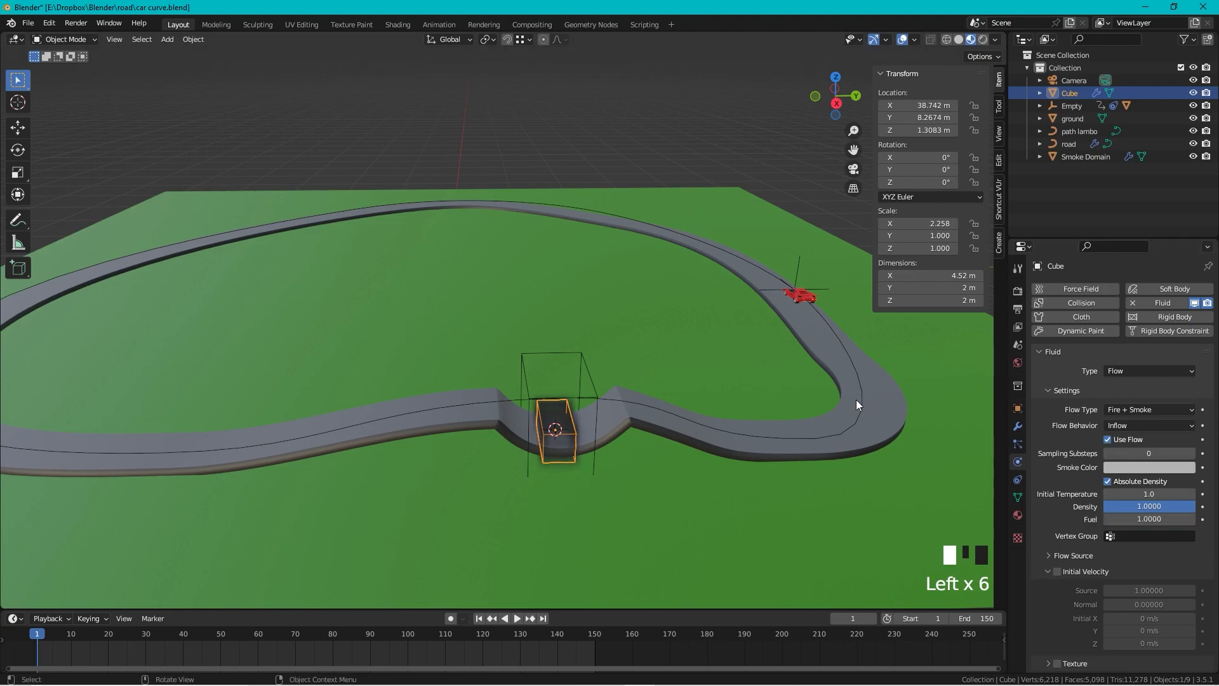
Step: Set the smoke domain's resolution divisions to 150
{"action": "left_click", "coordinate": [581, 348]}
{"action": "left_click", "coordinate": [581, 348]}
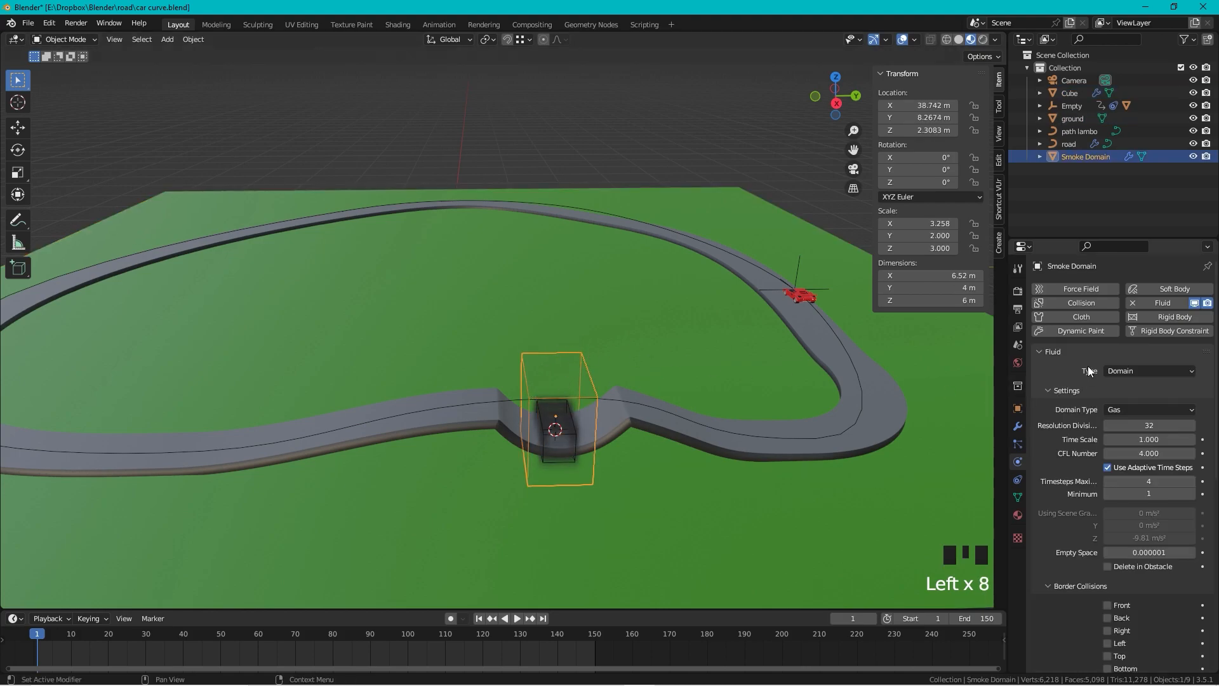
{"action": "left_click", "coordinate": [1157, 427]}
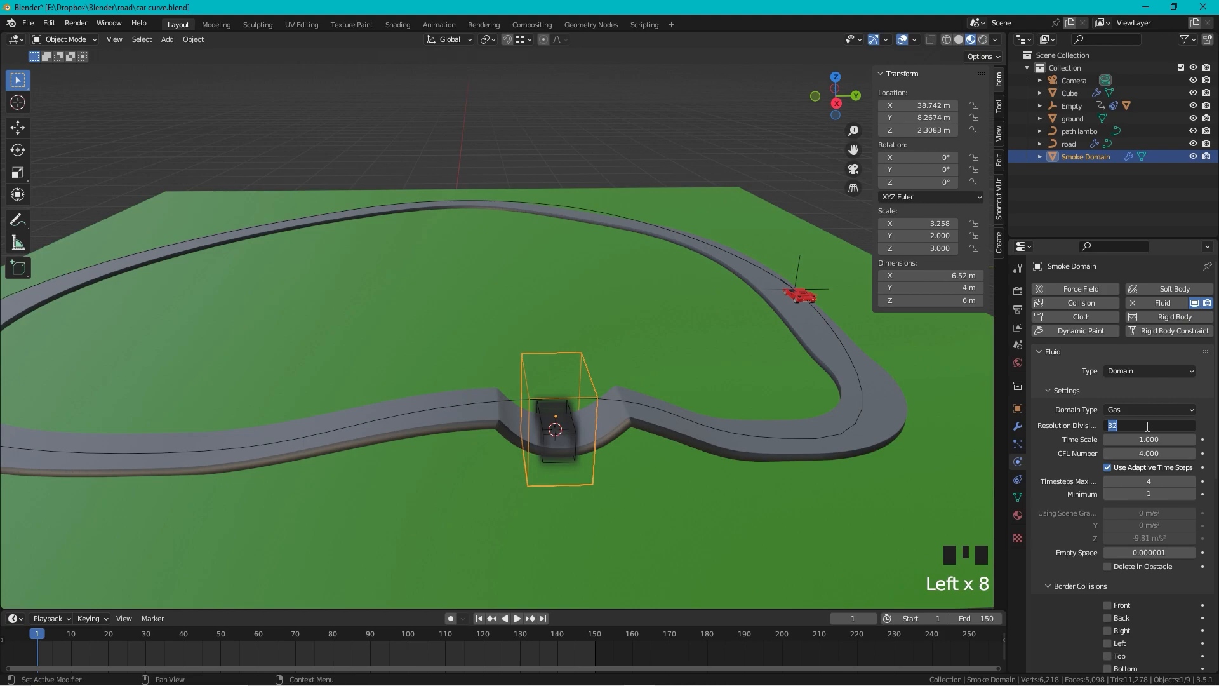
{"action": "type", "text": "150"}
{"action": "key", "text": "Return"}
Step: Set the smoke domain's cache frame range to start at -100 and end at 200
{"action": "scroll", "coordinate": [1094, 429], "scroll_direction": "down", "scroll_amount": 2}
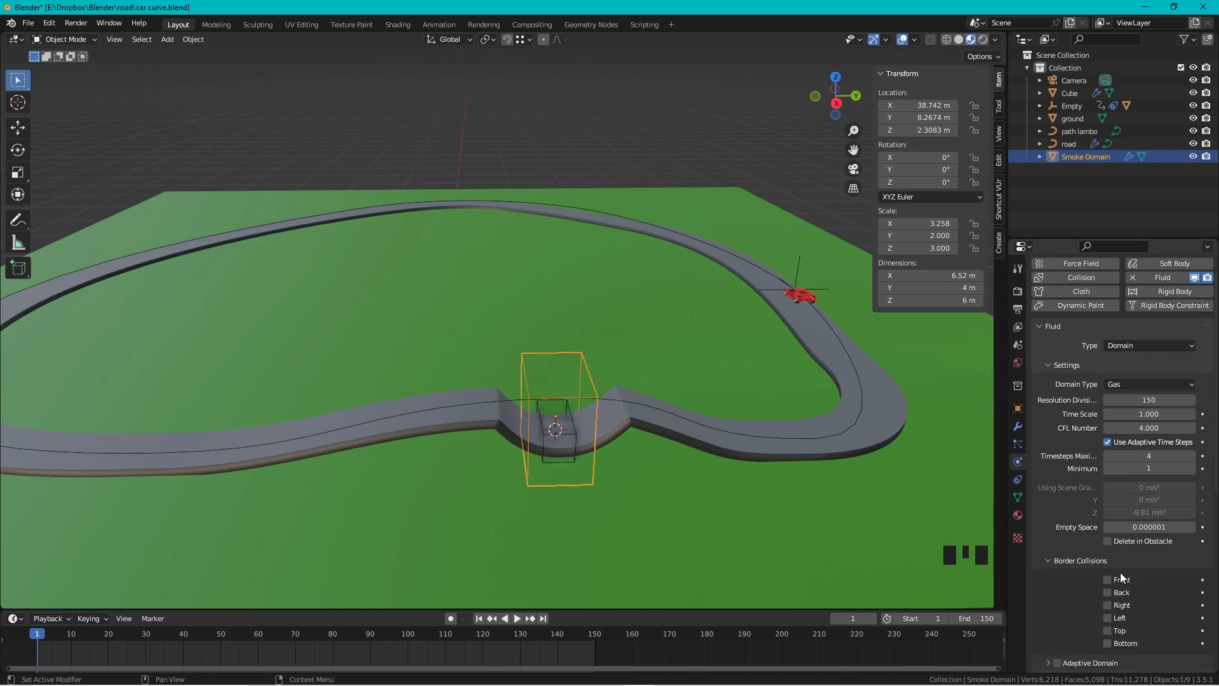
{"action": "scroll", "coordinate": [1060, 429], "scroll_direction": "down", "scroll_amount": 10}
{"action": "scroll", "coordinate": [1061, 428], "scroll_direction": "down", "scroll_amount": 1}
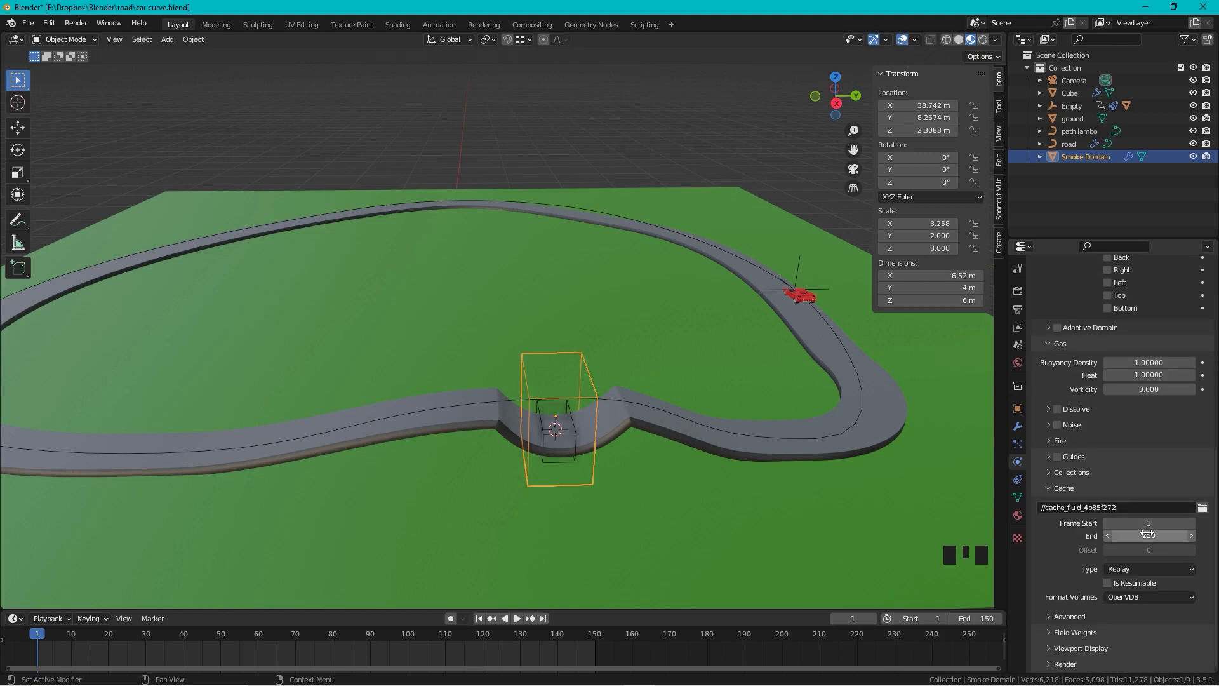
{"action": "left_click", "coordinate": [1193, 524]}
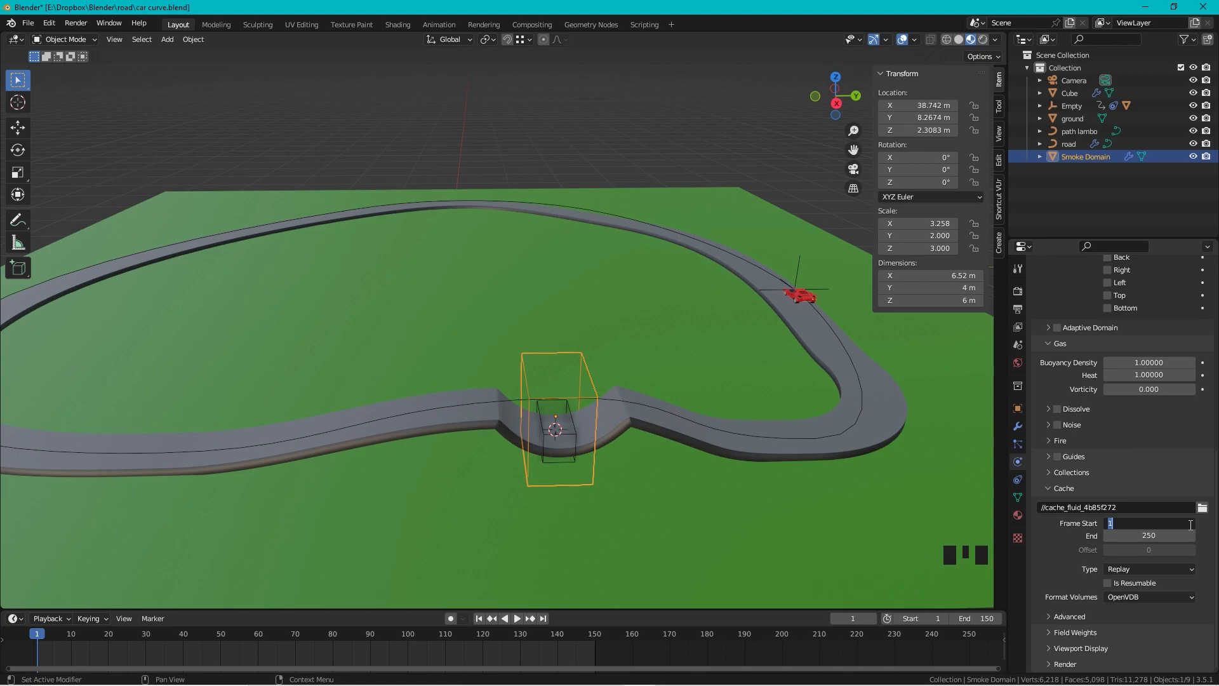
{"action": "type", "text": "-100"}
{"action": "left_click", "coordinate": [1171, 538]}
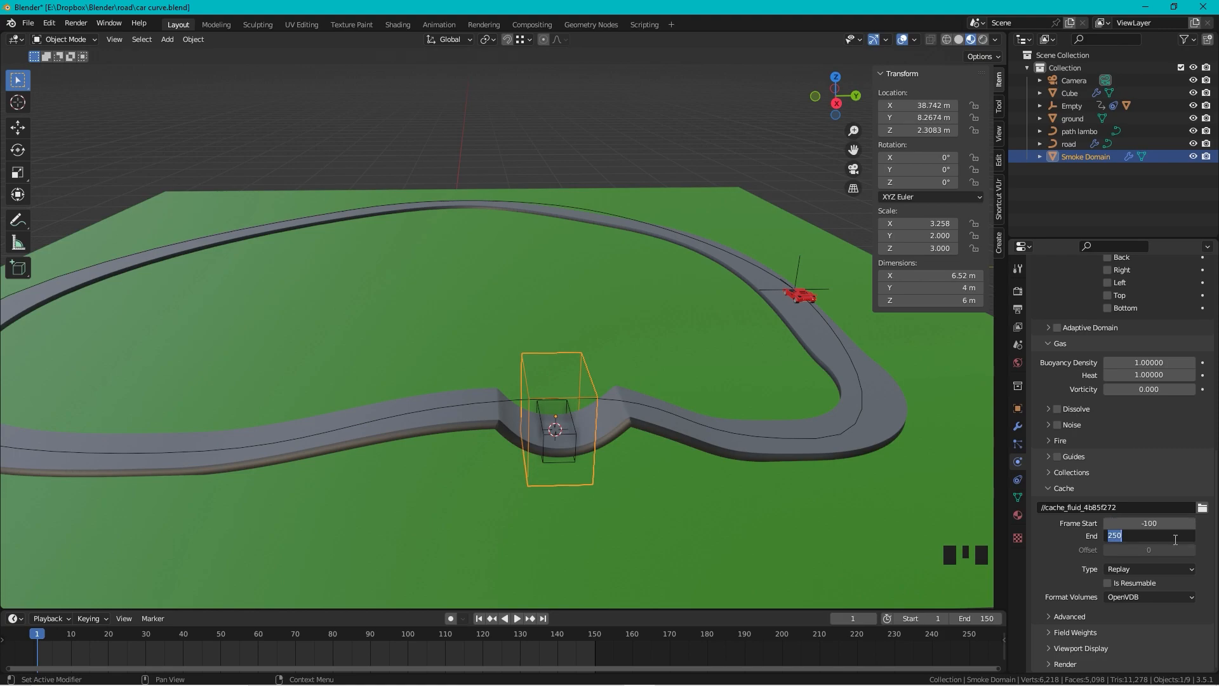
{"action": "type", "text": "200"}
{"action": "key", "text": "Return"}
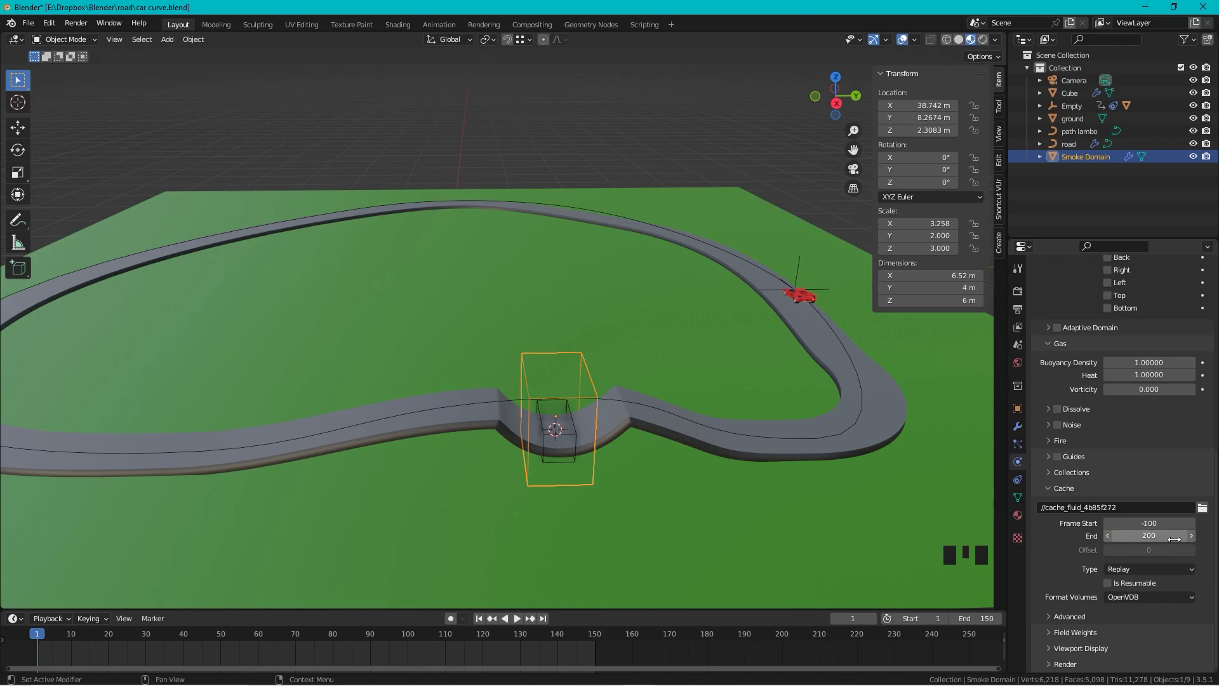
Step: Set the smoke domain's cache folder to //fire\ and its cache type to All
{"action": "left_click", "coordinate": [1202, 508]}
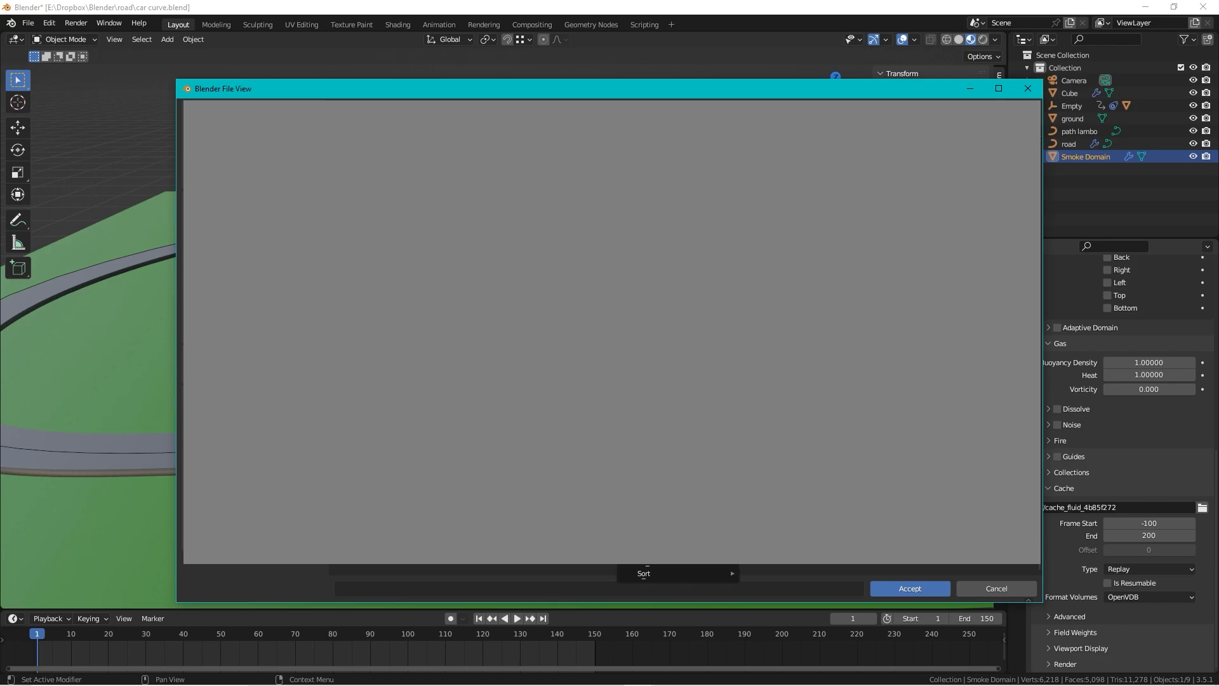
{"action": "left_click", "coordinate": [878, 588]}
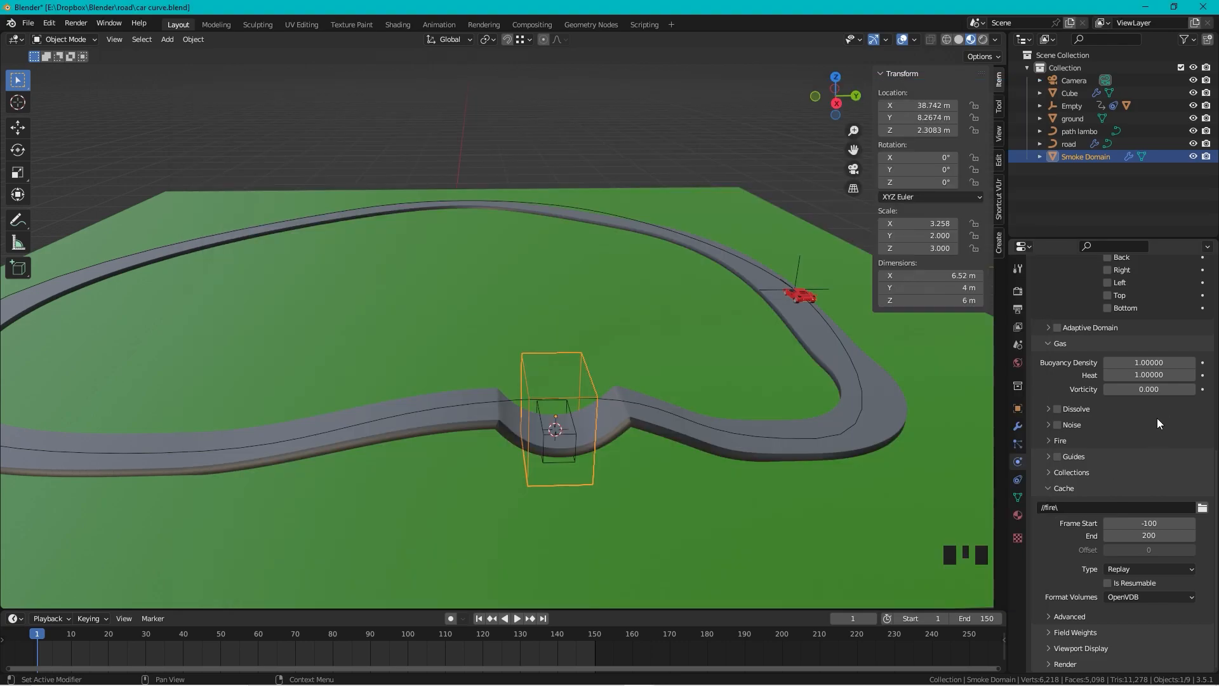
{"action": "left_click", "coordinate": [1162, 567]}
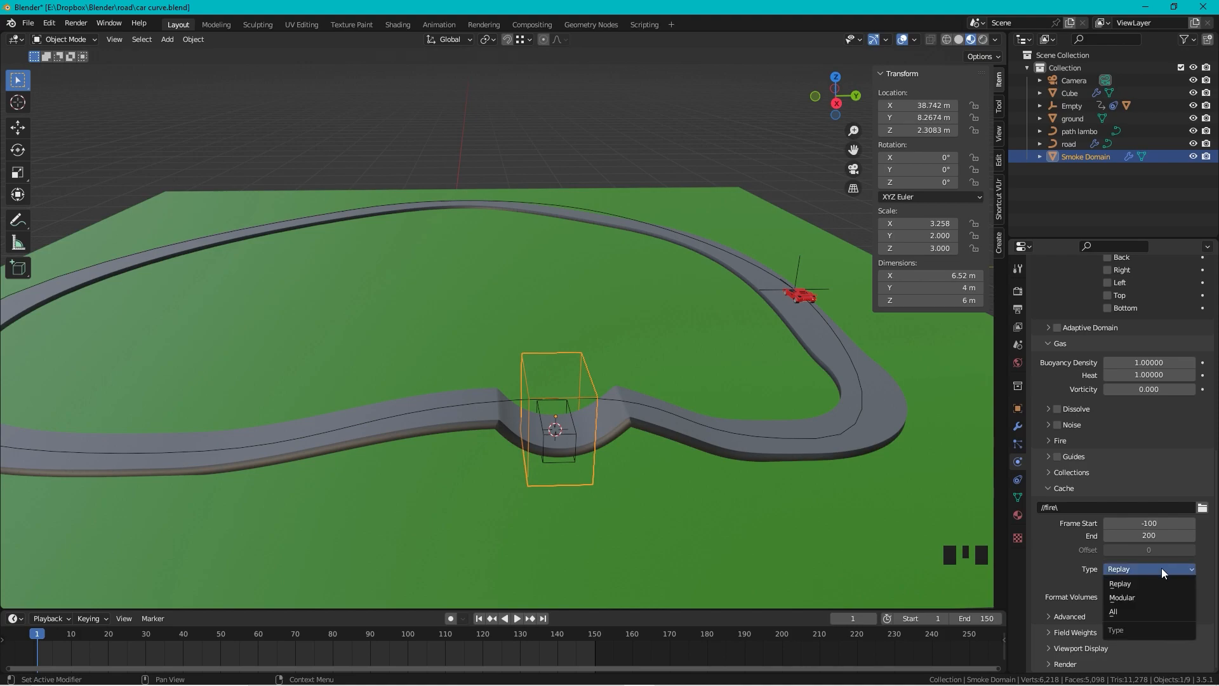
{"action": "left_click", "coordinate": [1130, 612]}
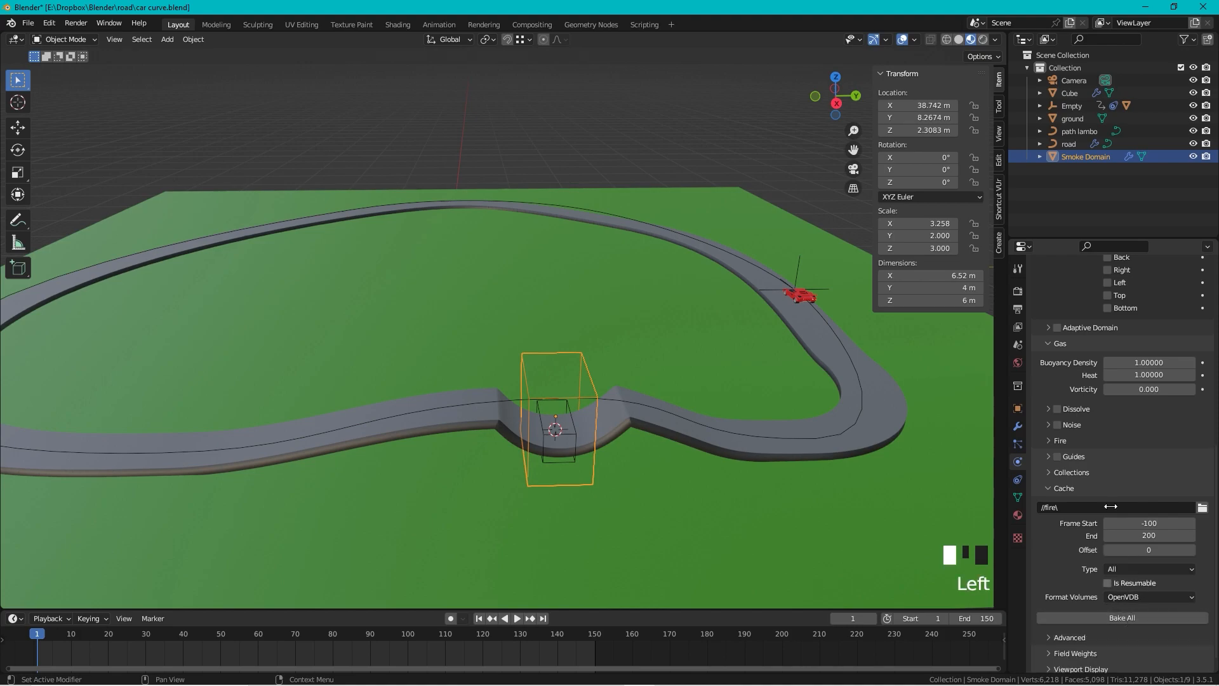
{"action": "scroll", "coordinate": [1129, 413], "scroll_direction": "up", "scroll_amount": 12}
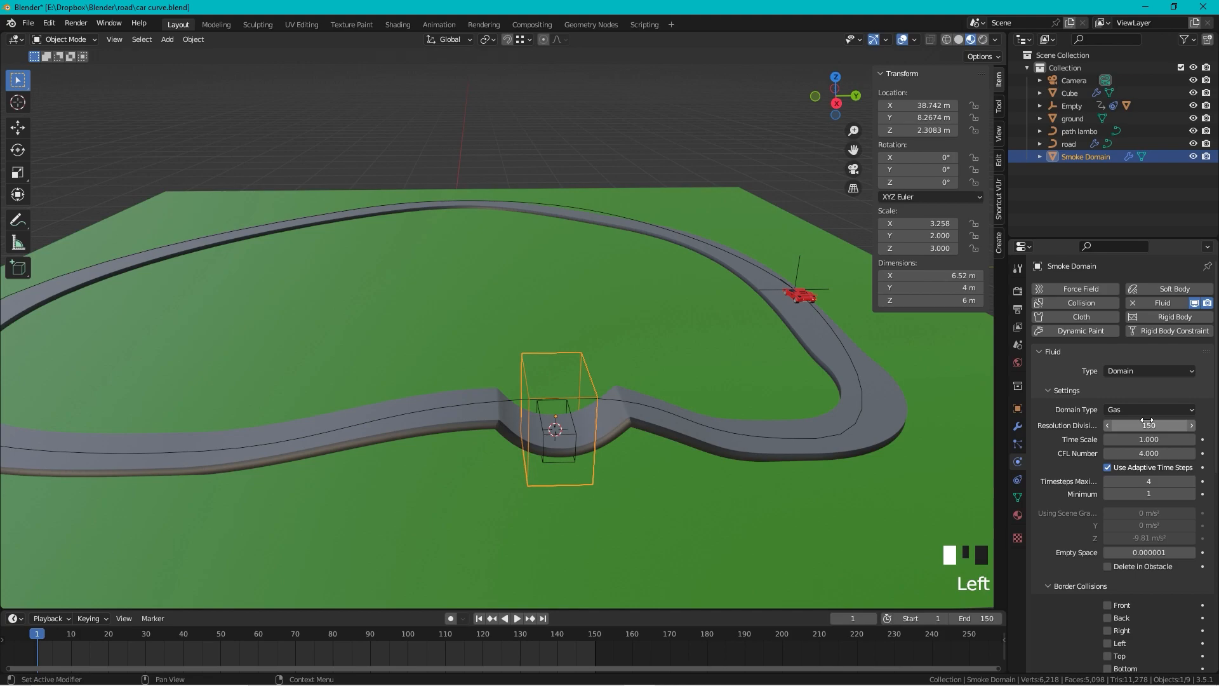
{"action": "scroll", "coordinate": [1148, 422], "scroll_direction": "down", "scroll_amount": 4}
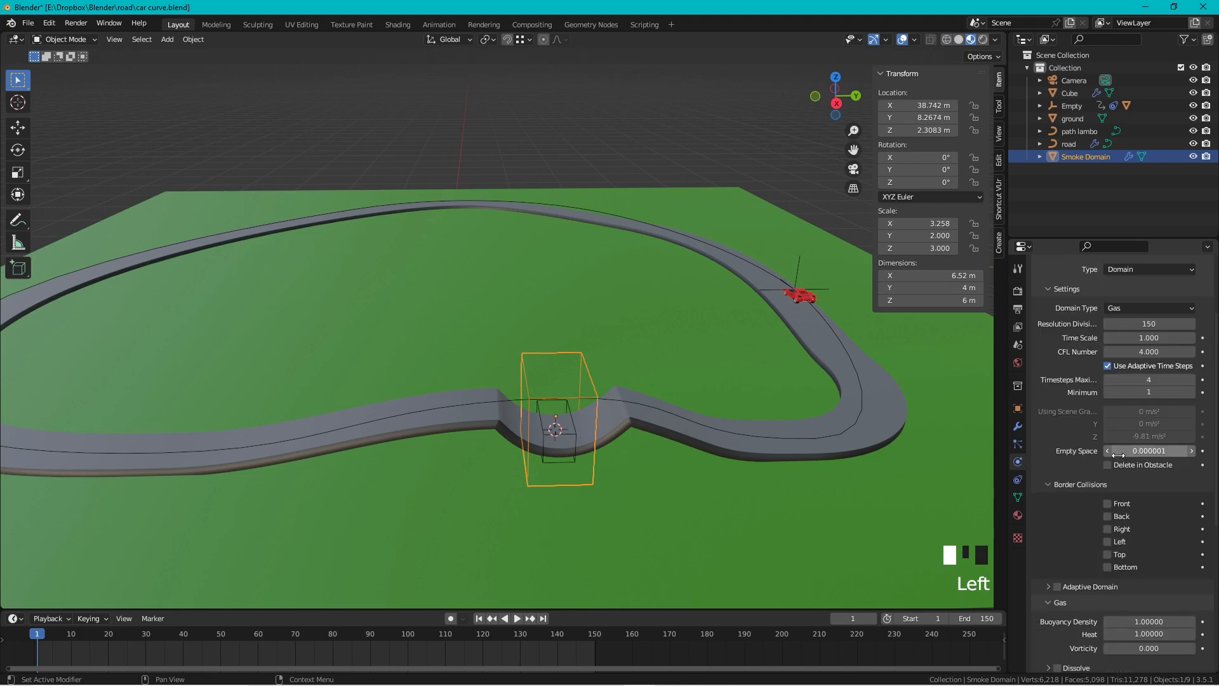
Step: Enable Adaptive Domain on the smoke domain and turn on Dissolve with a time of 7
{"action": "left_click", "coordinate": [1056, 587]}
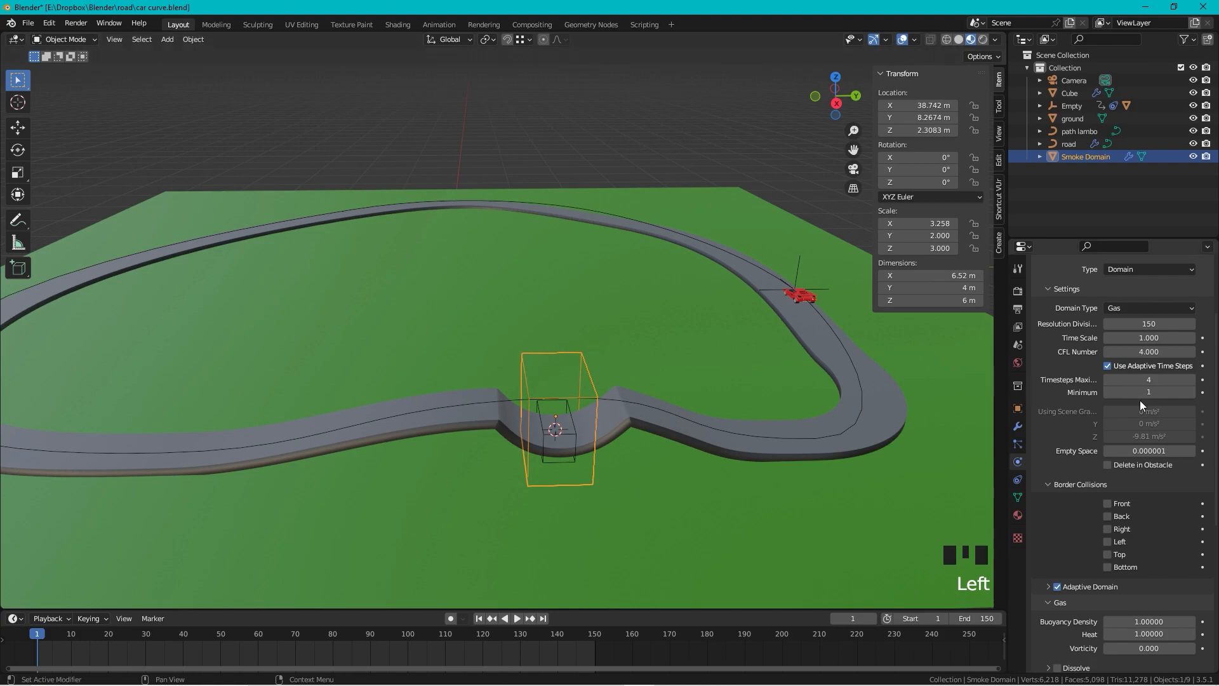
{"action": "scroll", "coordinate": [1099, 388], "scroll_direction": "down", "scroll_amount": 5}
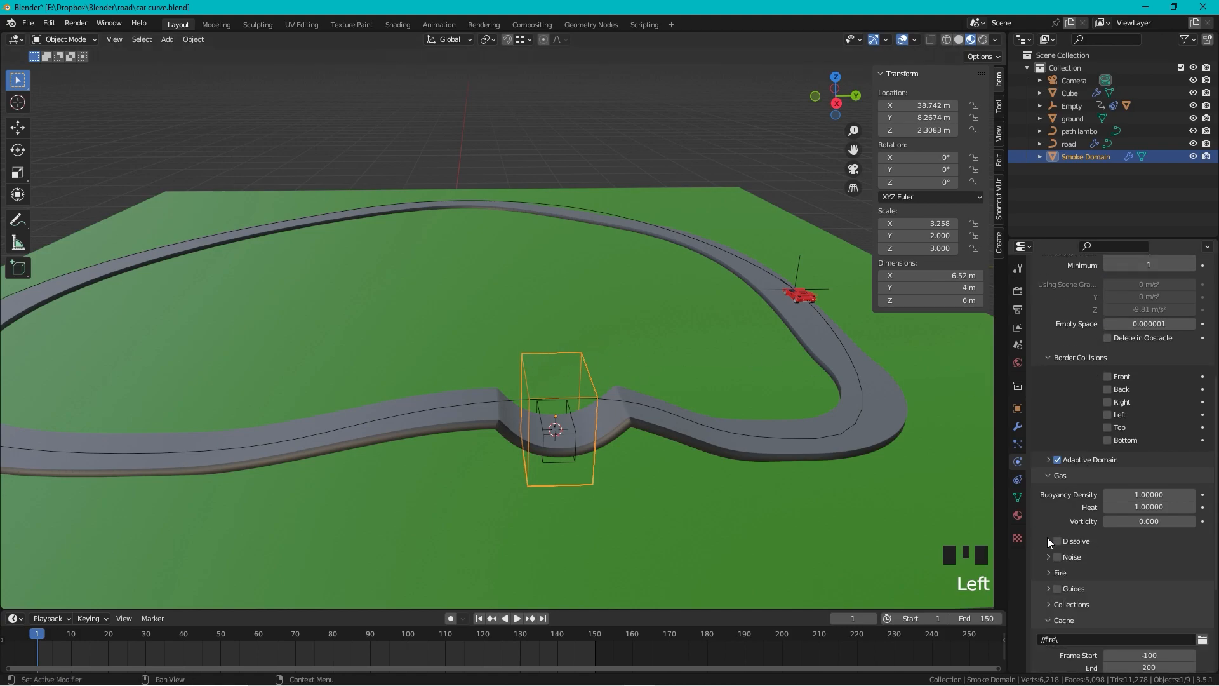
{"action": "left_click", "coordinate": [1048, 540]}
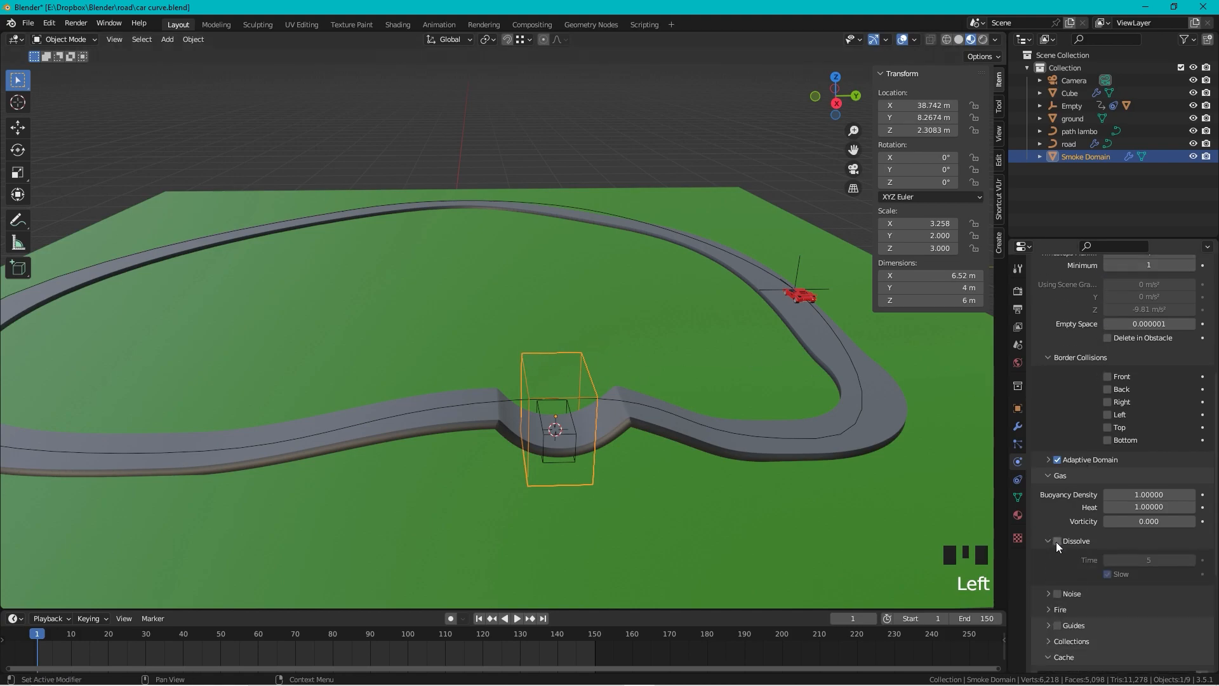
{"action": "left_click", "coordinate": [1057, 541]}
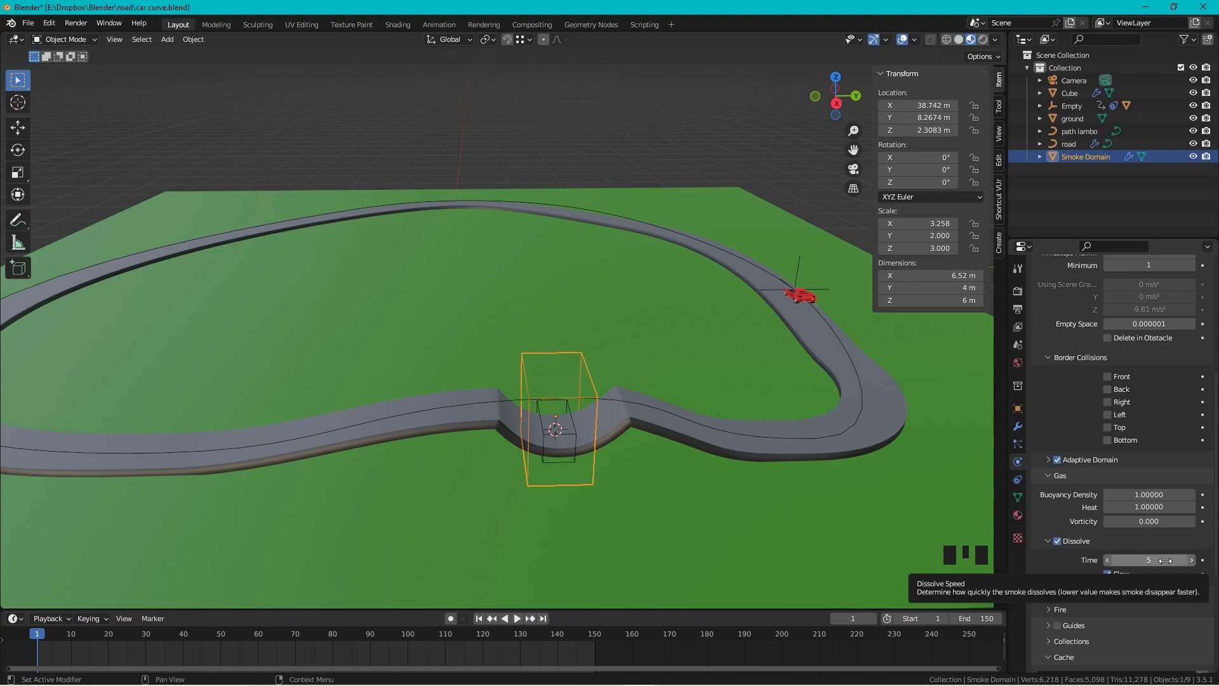
{"action": "double_click", "coordinate": [1165, 559]}
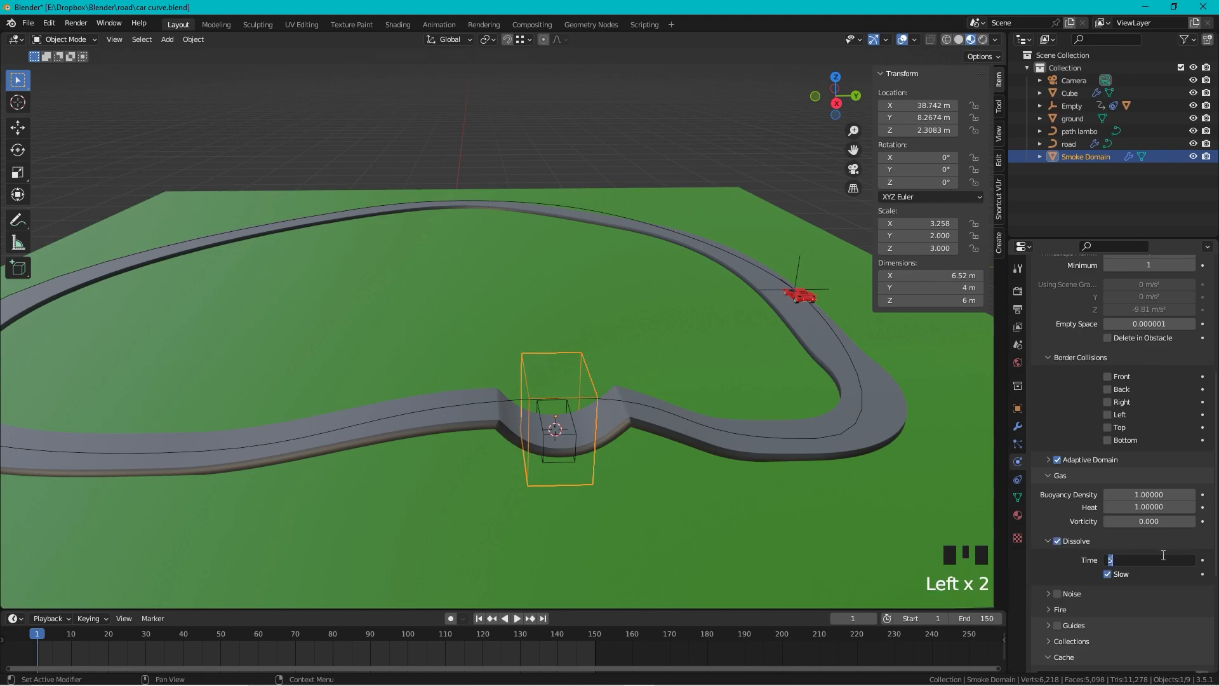
{"action": "left_click", "coordinate": [708, 338]}
Step: Add Fluid physics to the Lamborghini and set its type to Effector
{"action": "left_click", "coordinate": [811, 301]}
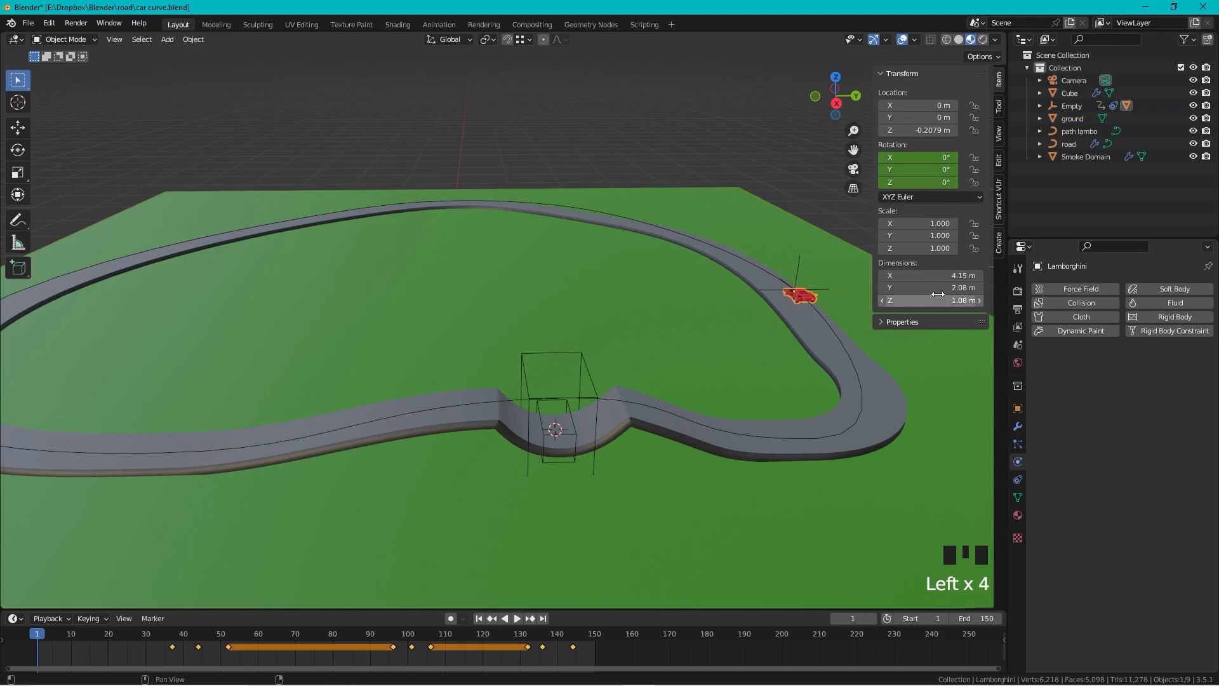
{"action": "left_click", "coordinate": [1144, 300]}
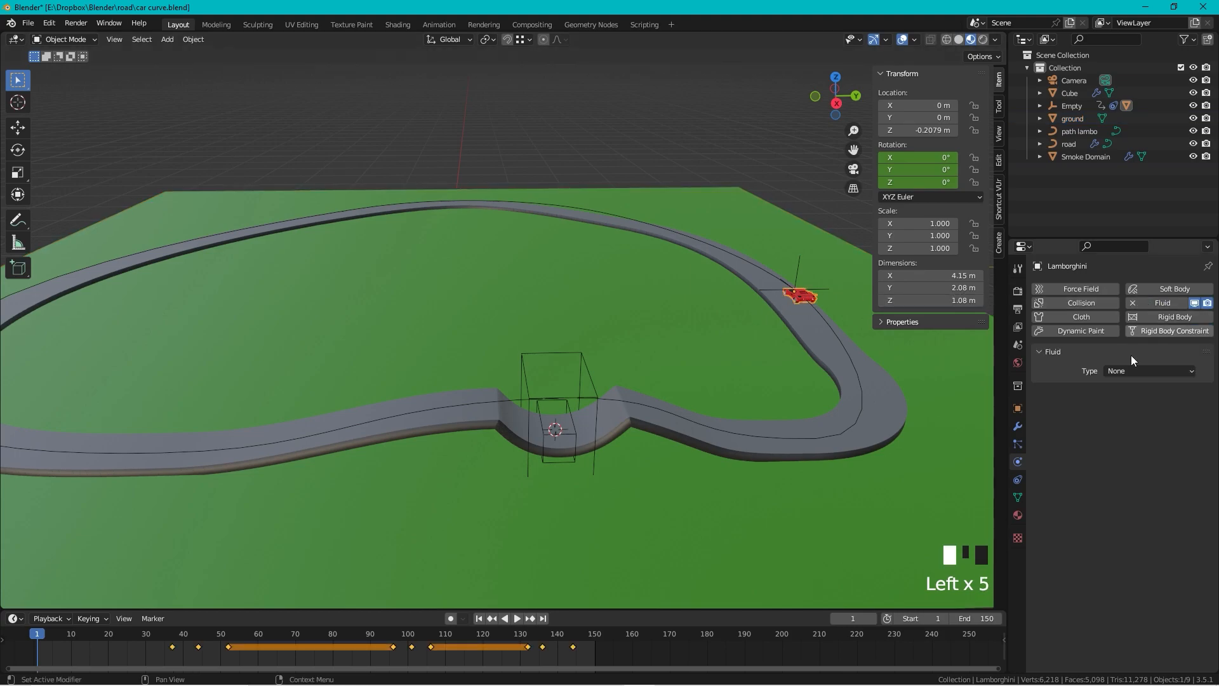
{"action": "left_click", "coordinate": [1135, 371]}
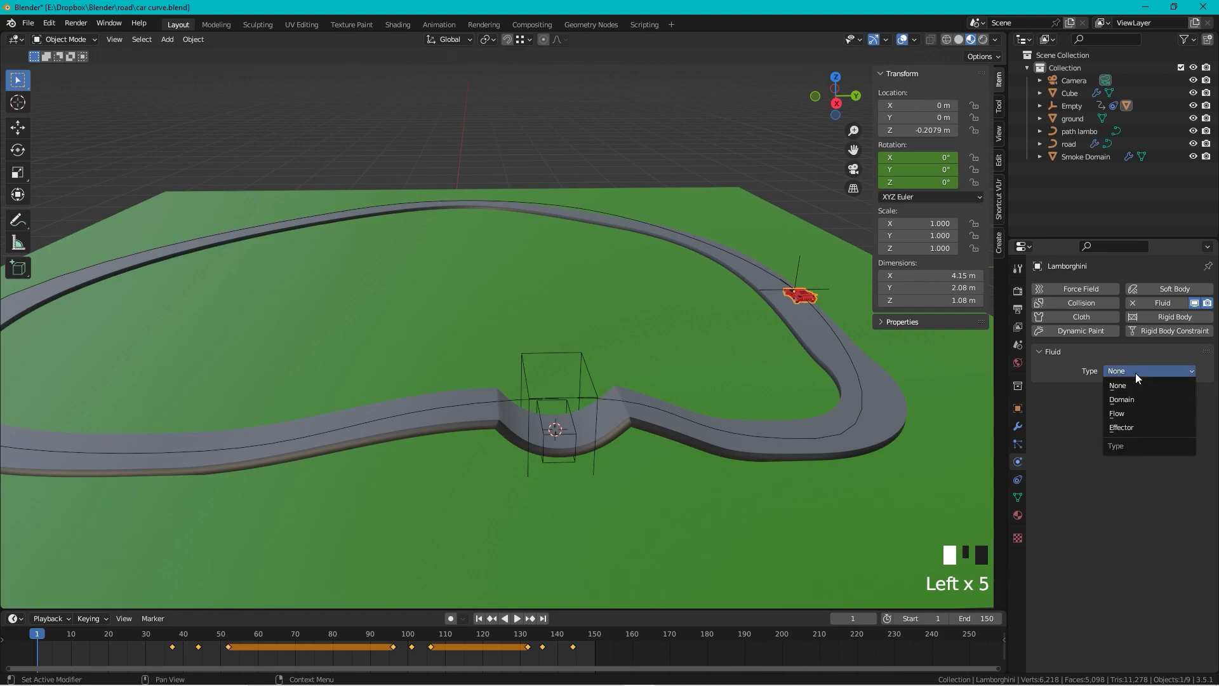
{"action": "left_click", "coordinate": [1135, 426]}
Step: Play back the car animation with the viewport in wireframe shading to see the whole track, and stop it
{"action": "left_click", "coordinate": [786, 395]}
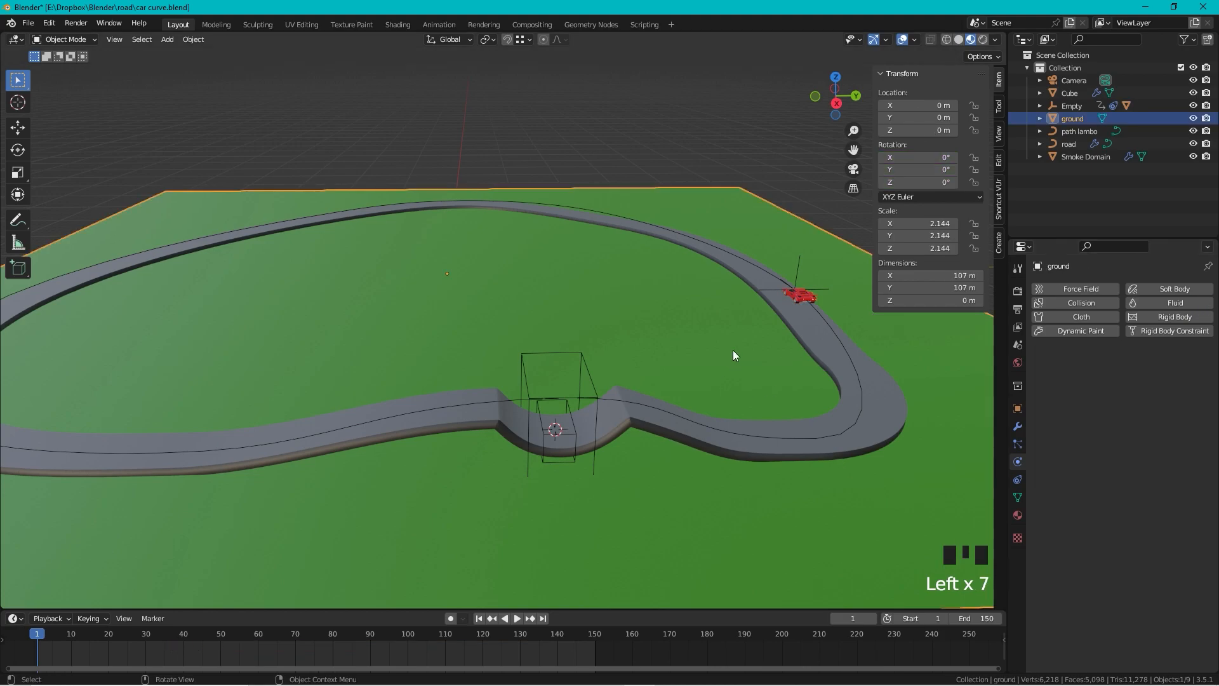
{"action": "key", "text": "space"}
{"action": "left_click", "coordinate": [959, 39]}
{"action": "left_click", "coordinate": [947, 39]}
{"action": "scroll", "coordinate": [739, 235], "scroll_direction": "down", "scroll_amount": 2}
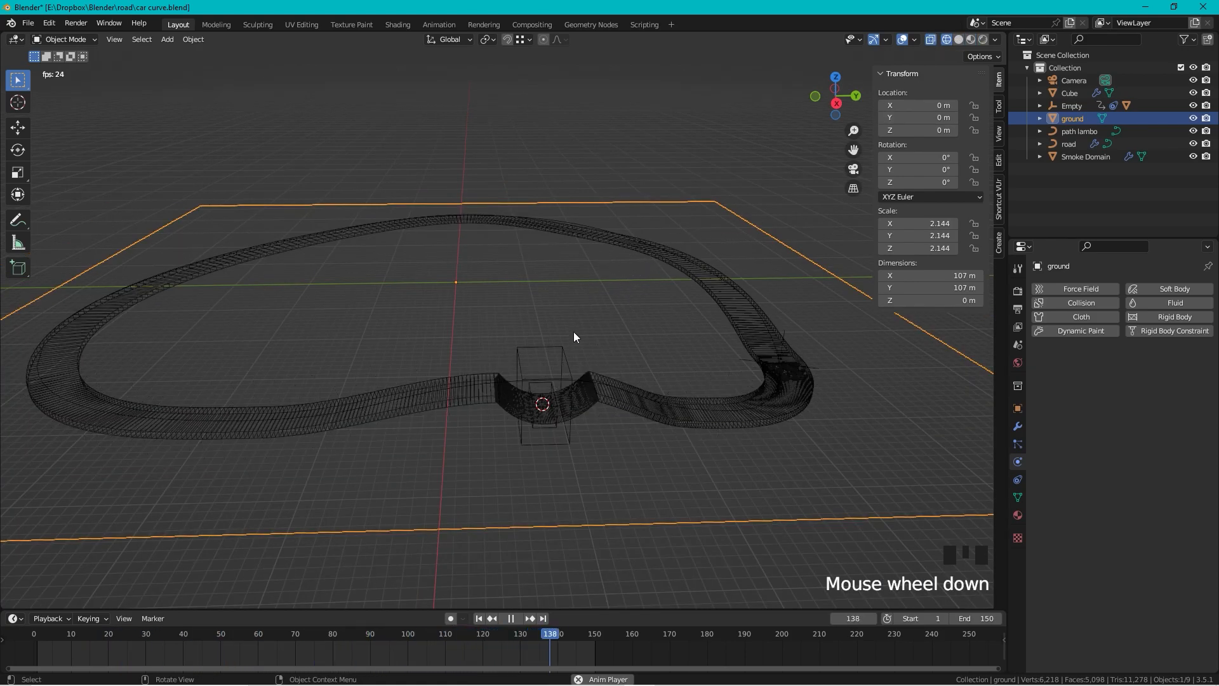
{"action": "key", "text": "space"}
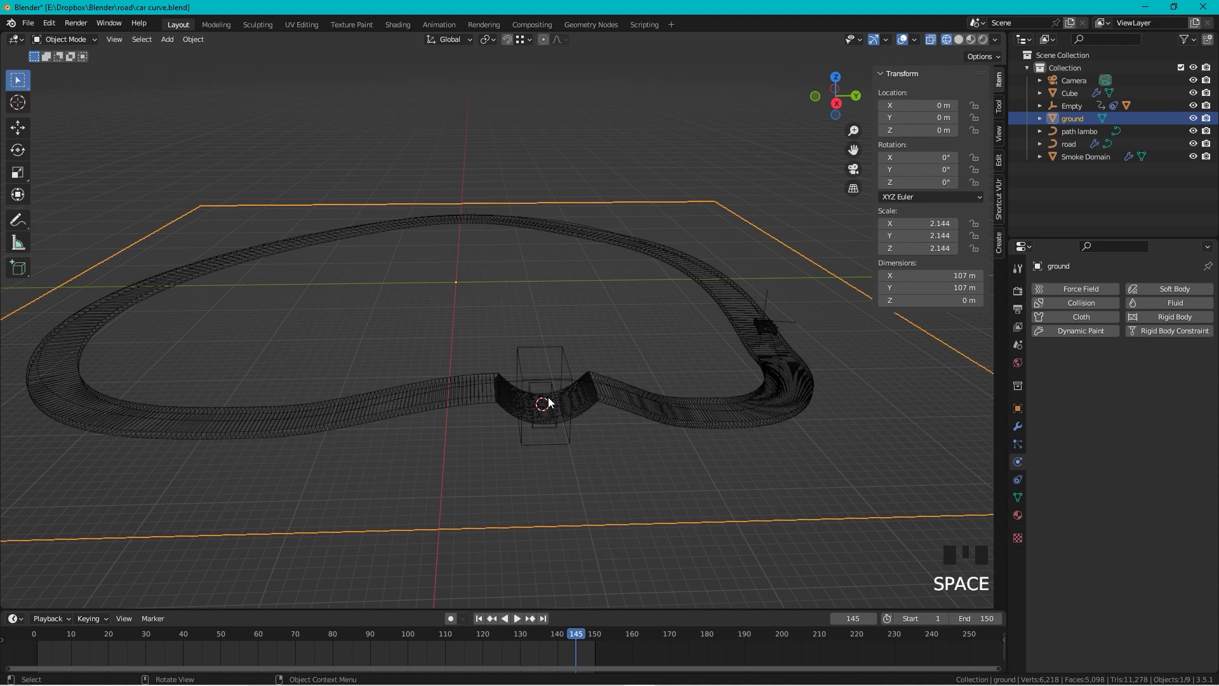
Step: Try to bake the smoke domain's whole simulation at 150 resolution divisions, and free the baked data
{"action": "left_click", "coordinate": [552, 431]}
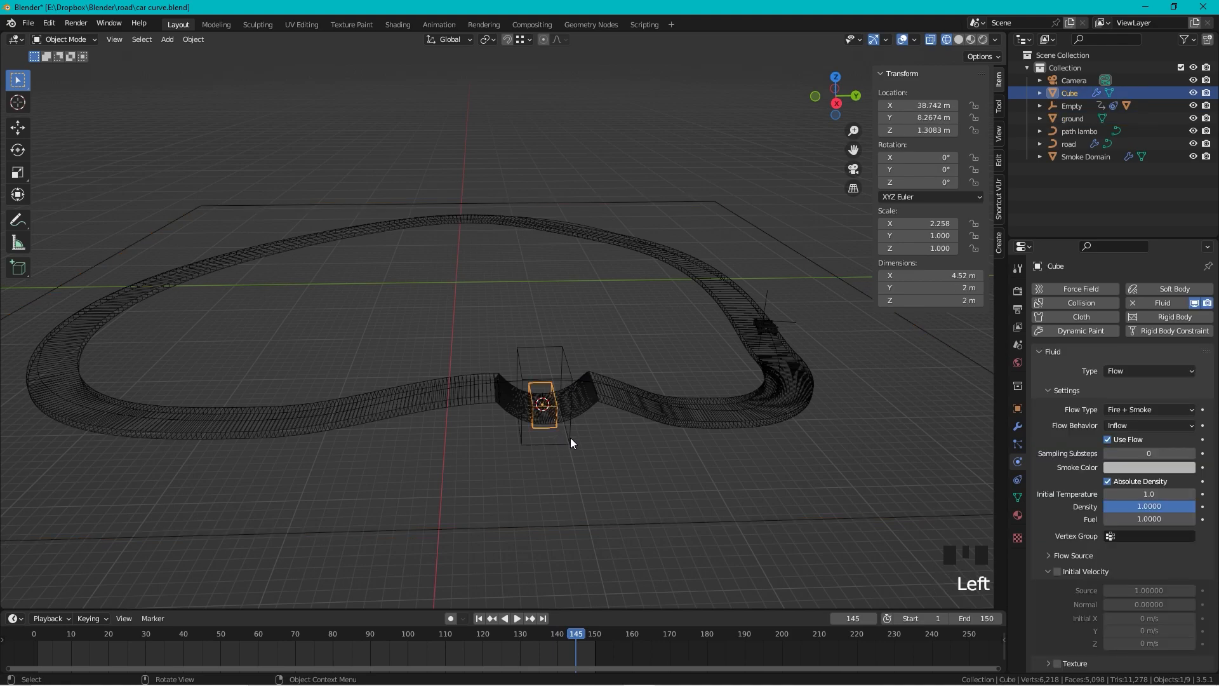
{"action": "left_click", "coordinate": [571, 437]}
{"action": "scroll", "coordinate": [1119, 474], "scroll_direction": "down", "scroll_amount": 12}
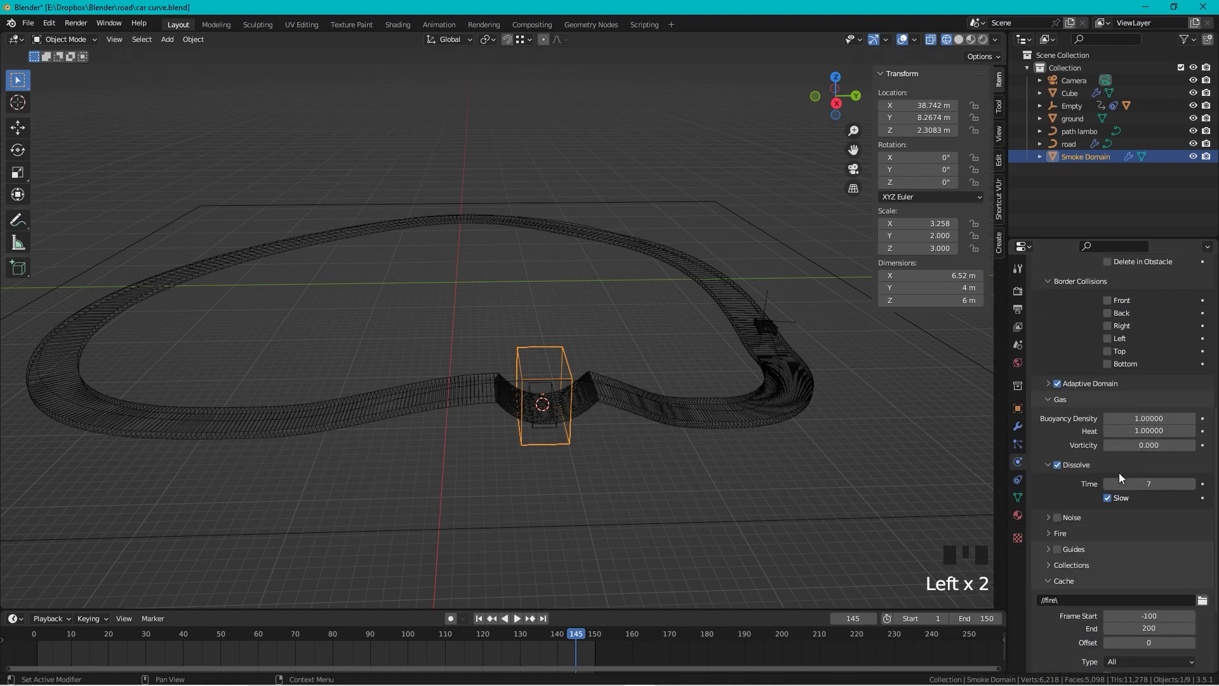
{"action": "scroll", "coordinate": [1118, 472], "scroll_direction": "down", "scroll_amount": 5}
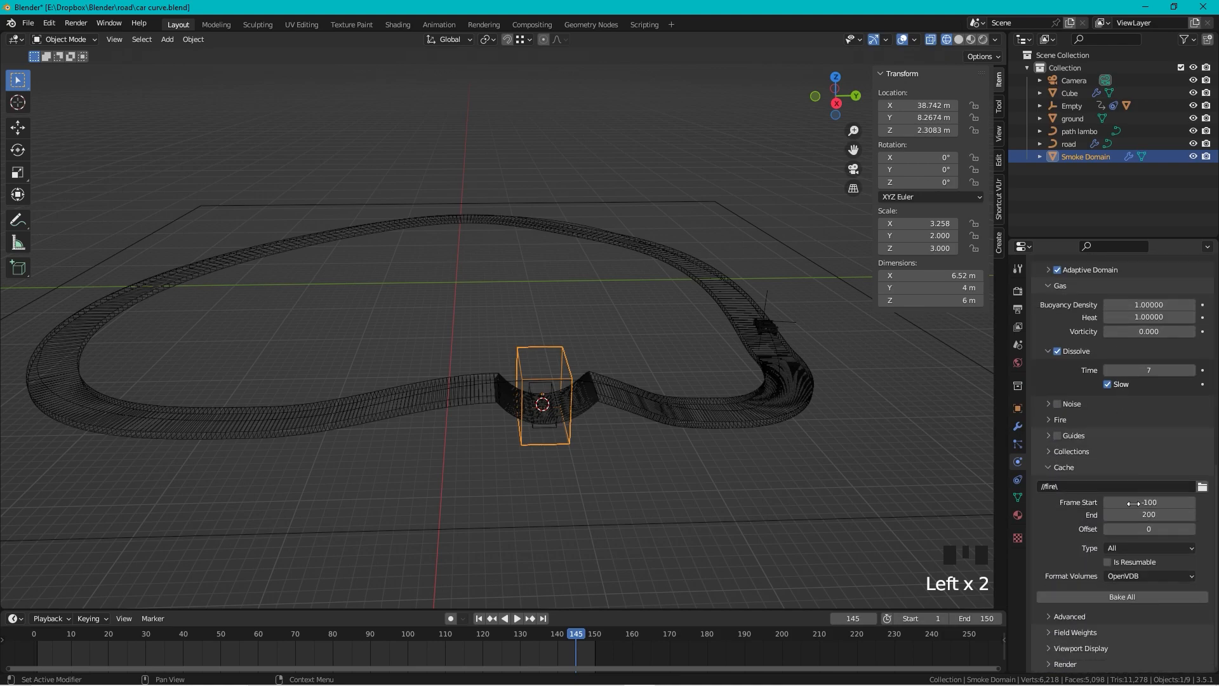
{"action": "left_click", "coordinate": [1123, 597]}
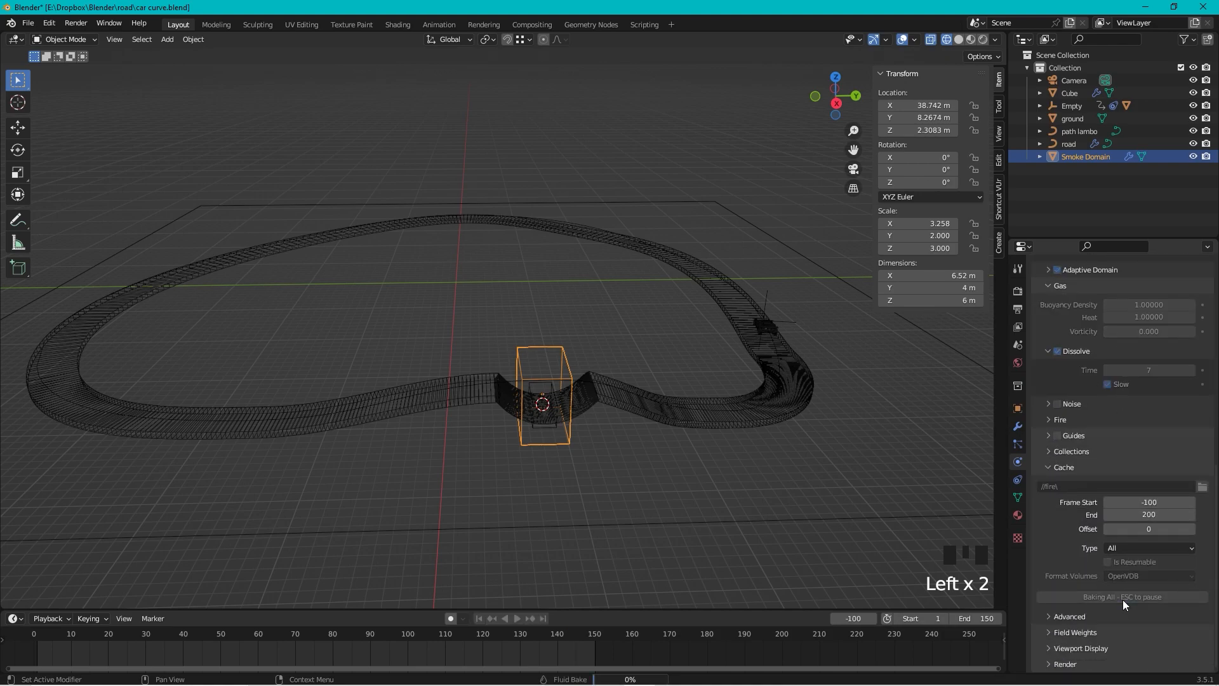
{"action": "left_click", "coordinate": [1148, 598]}
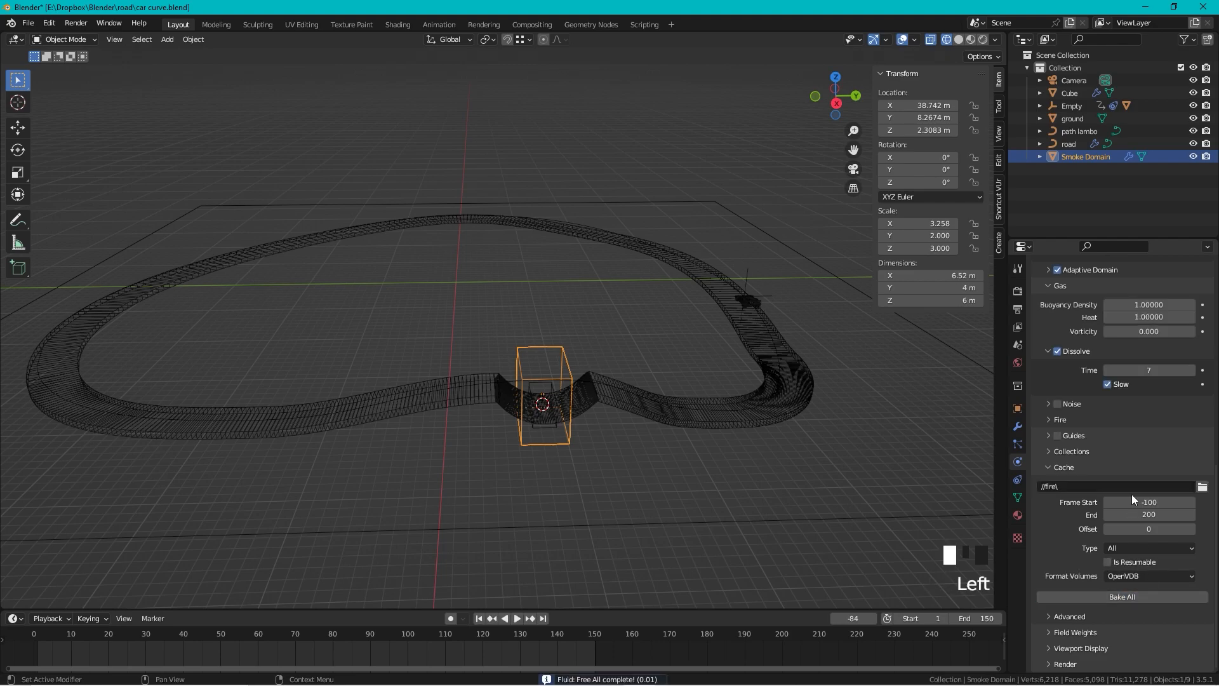
Step: Set the smoke domain's resolution divisions to 50
{"action": "scroll", "coordinate": [1143, 437], "scroll_direction": "up", "scroll_amount": 14}
{"action": "scroll", "coordinate": [1149, 427], "scroll_direction": "up", "scroll_amount": 1}
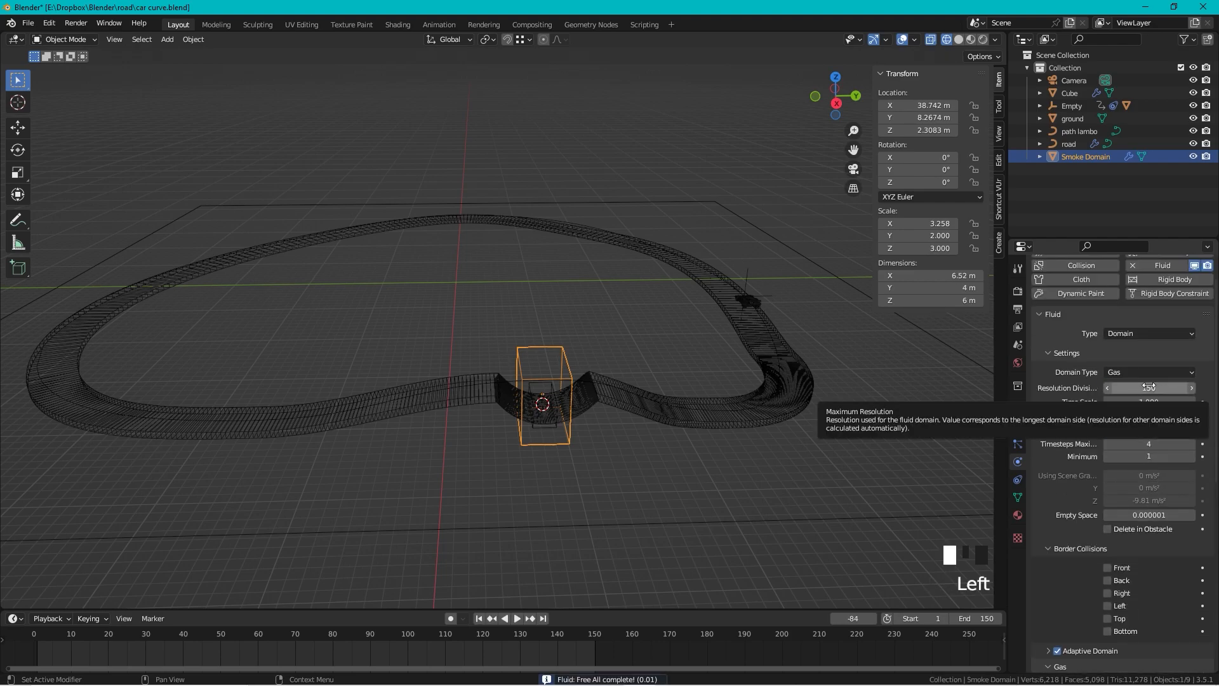
{"action": "left_click", "coordinate": [1150, 387]}
{"action": "type", "text": "50"}
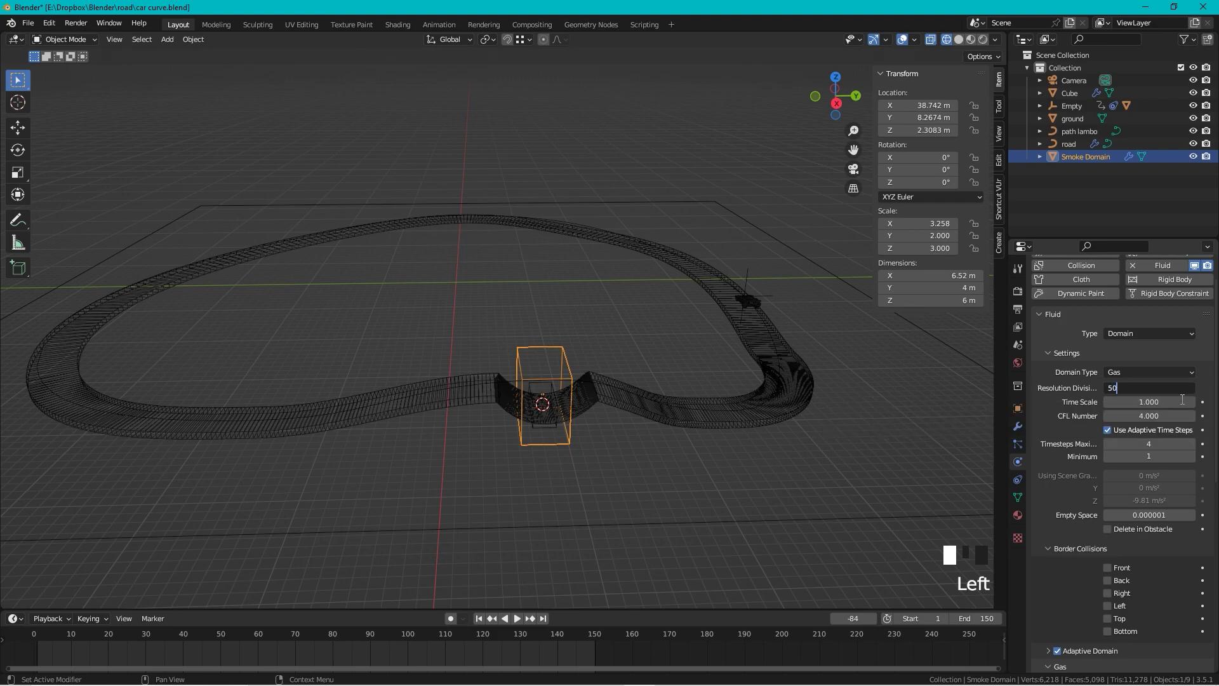
{"action": "key", "text": "Return"}
Step: Bake the smoke domain's complete simulation into its cache
{"action": "scroll", "coordinate": [1170, 413], "scroll_direction": "down", "scroll_amount": 5}
{"action": "scroll", "coordinate": [1171, 413], "scroll_direction": "down", "scroll_amount": 6}
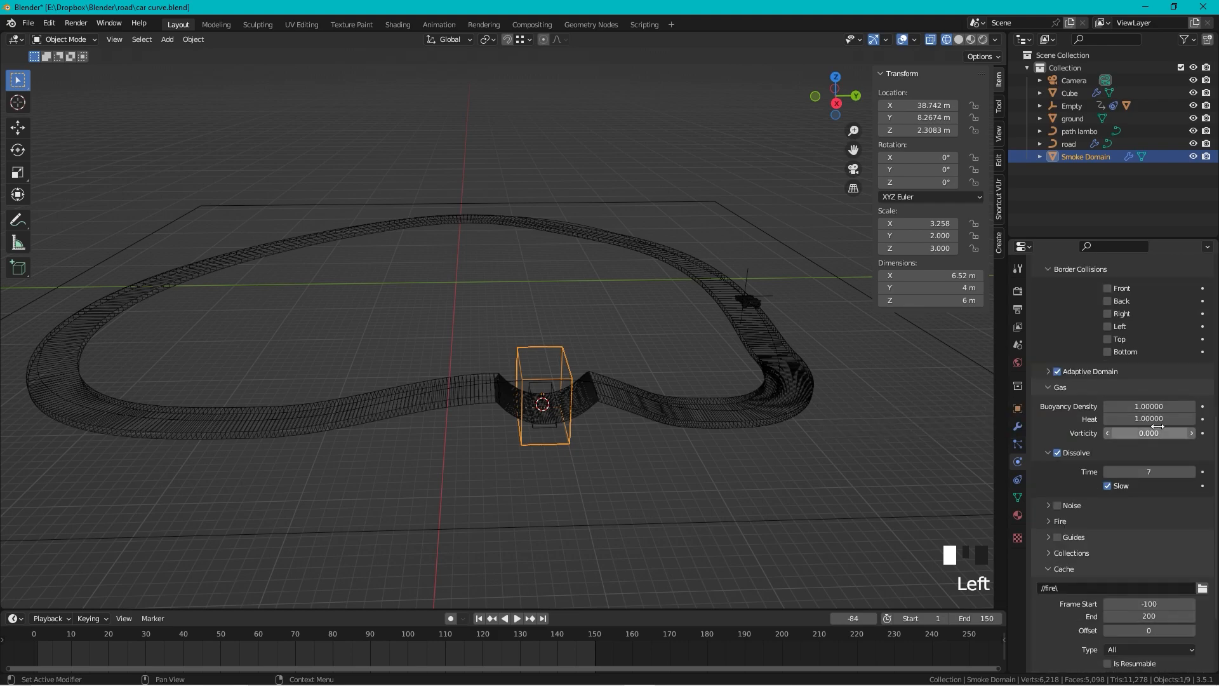
{"action": "scroll", "coordinate": [1137, 572], "scroll_direction": "down", "scroll_amount": 4}
{"action": "left_click", "coordinate": [1126, 598]}
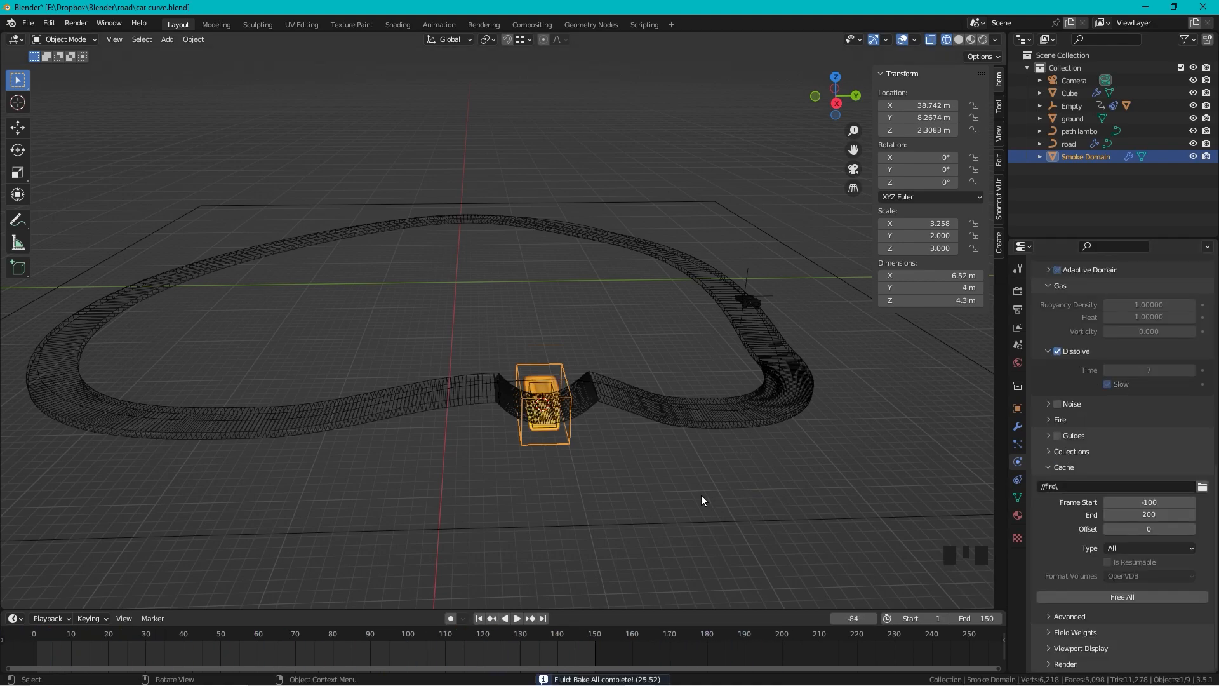
Step: Play back the baked fire in different viewport shadings, stopping at frame 118 in rendered shading
{"action": "key", "text": "space"}
{"action": "scroll", "coordinate": [572, 384], "scroll_direction": "up", "scroll_amount": 3}
{"action": "scroll", "coordinate": [573, 384], "scroll_direction": "down", "scroll_amount": 2}
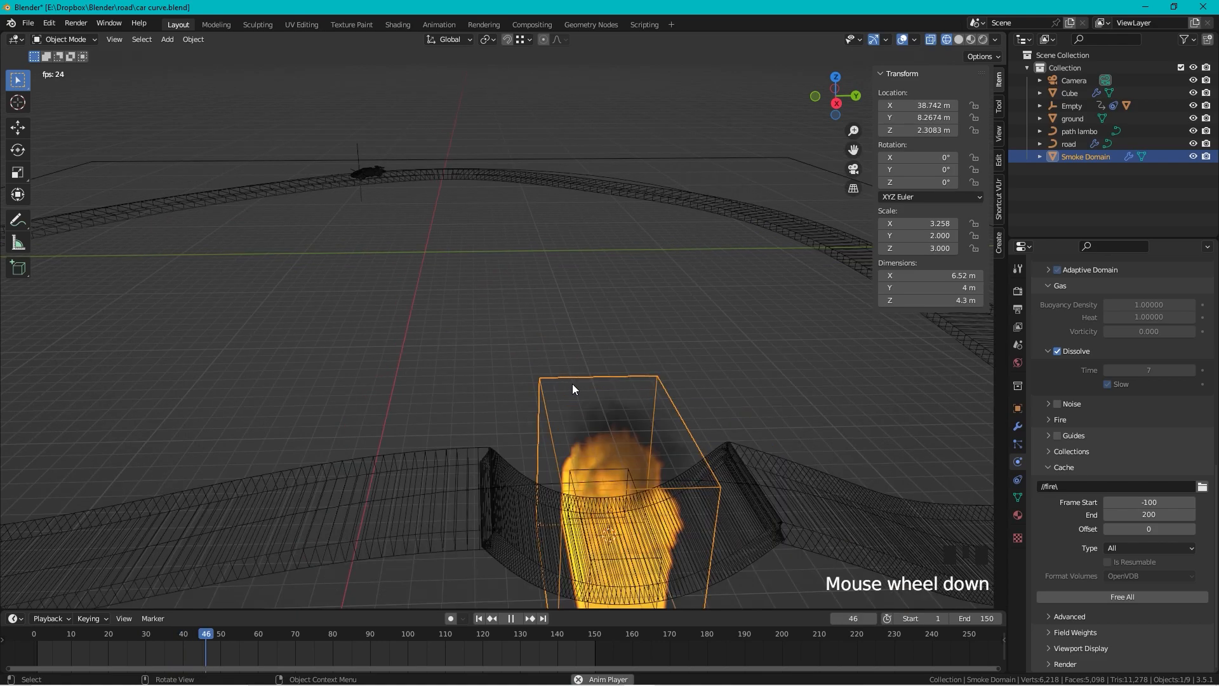
{"action": "left_click", "coordinate": [961, 40]}
{"action": "left_click", "coordinate": [971, 40]}
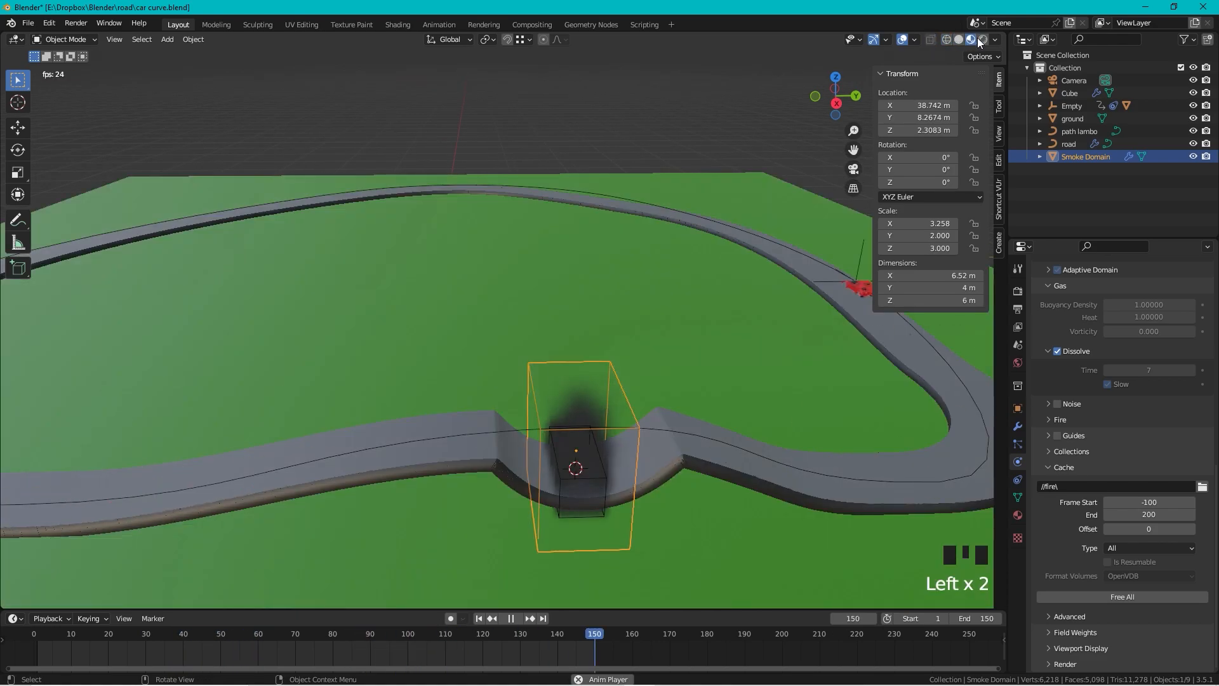
{"action": "key", "text": "Left"}
{"action": "key", "text": "Left"}
{"action": "key", "text": "Left"}
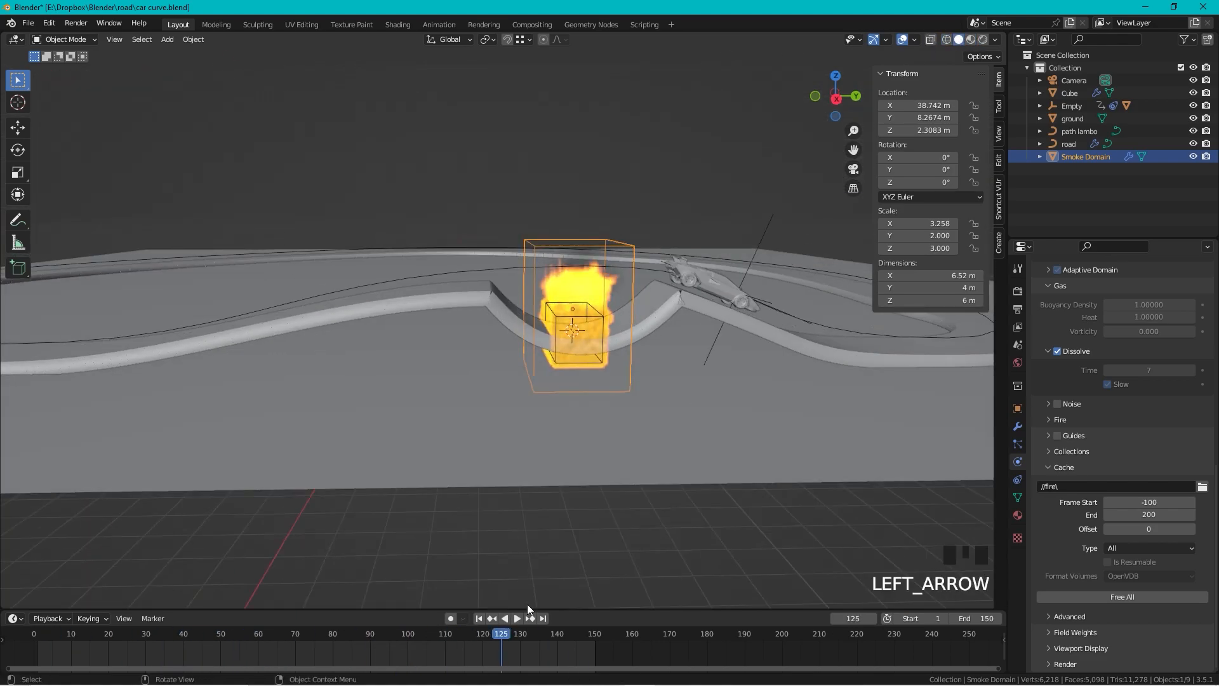
{"action": "mouse_move", "coordinate": [721, 175]}
{"action": "middle_mouse_down"}
{"action": "mouse_move", "coordinate": [729, 219]}
{"action": "mouse_move", "coordinate": [651, 261]}
{"action": "middle_mouse_up"}
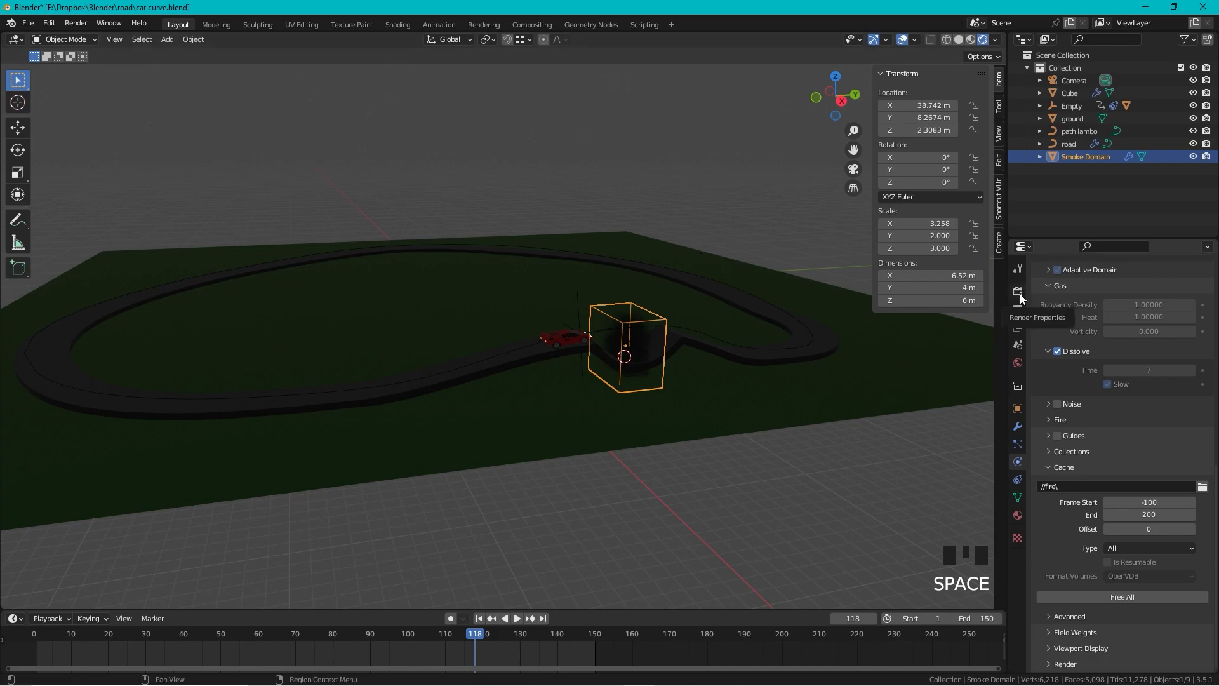
Step: Light the world with an Environment Texture using the image immenstadter_horn_4k.hdr as its background colour
{"action": "left_click", "coordinate": [1018, 362]}
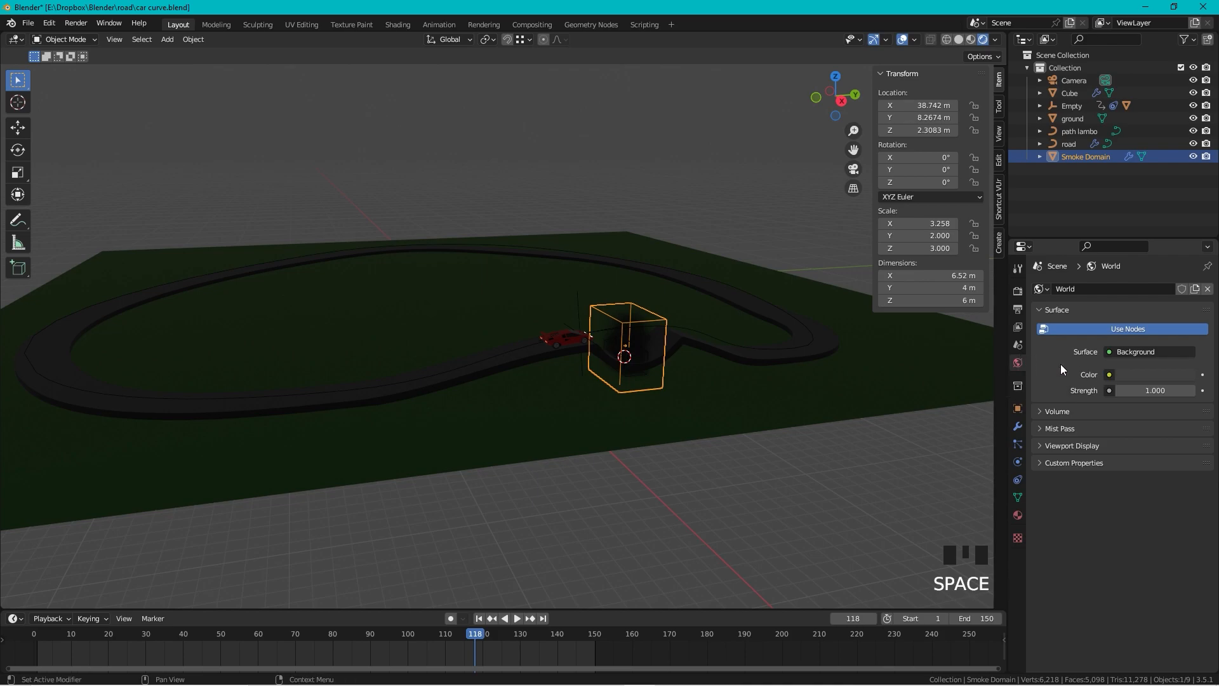
{"action": "left_click", "coordinate": [1108, 375]}
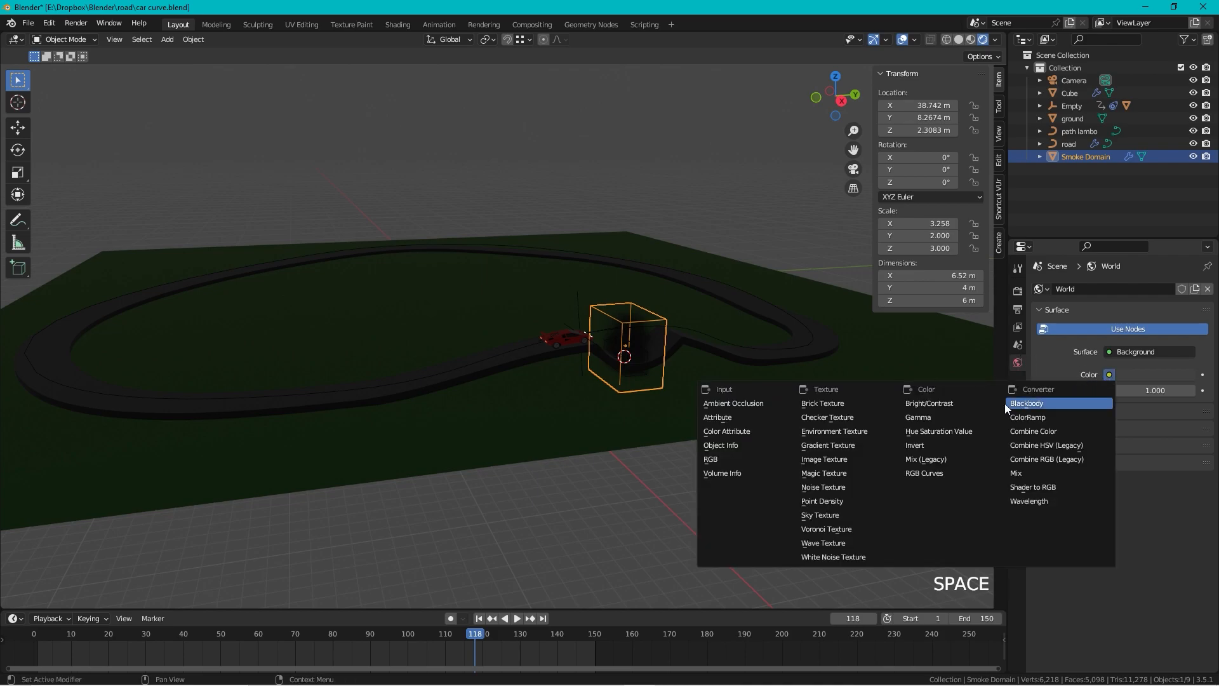
{"action": "left_click", "coordinate": [851, 433]}
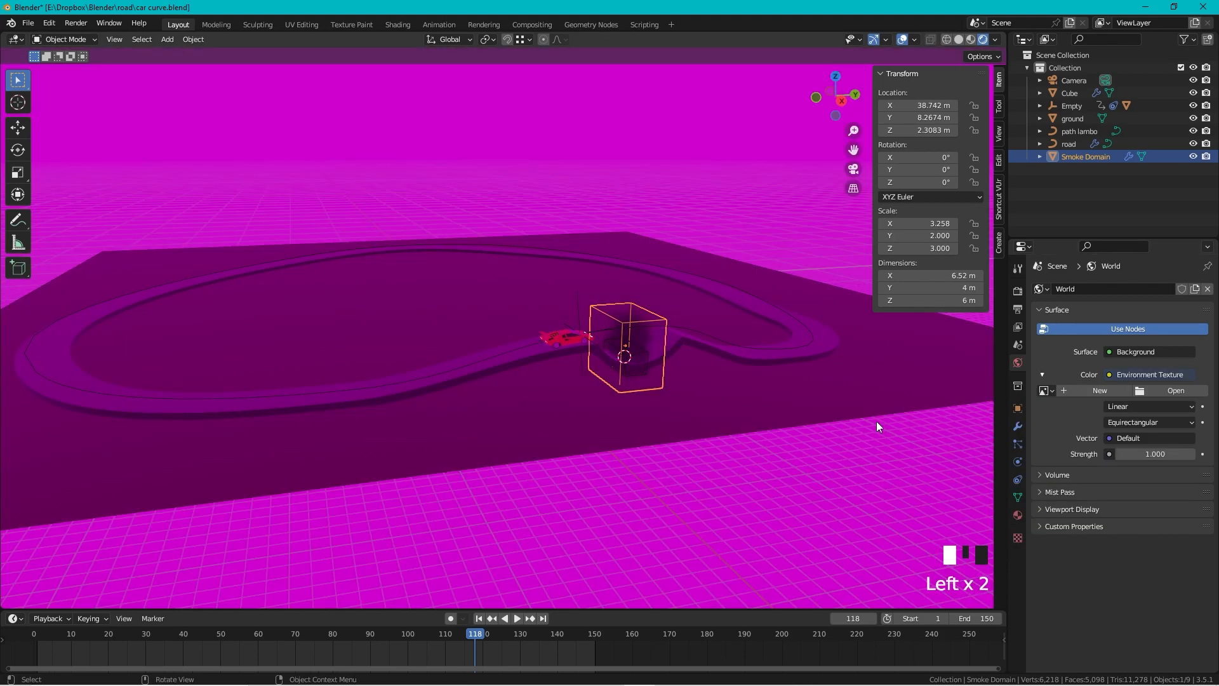
{"action": "left_click", "coordinate": [1161, 390]}
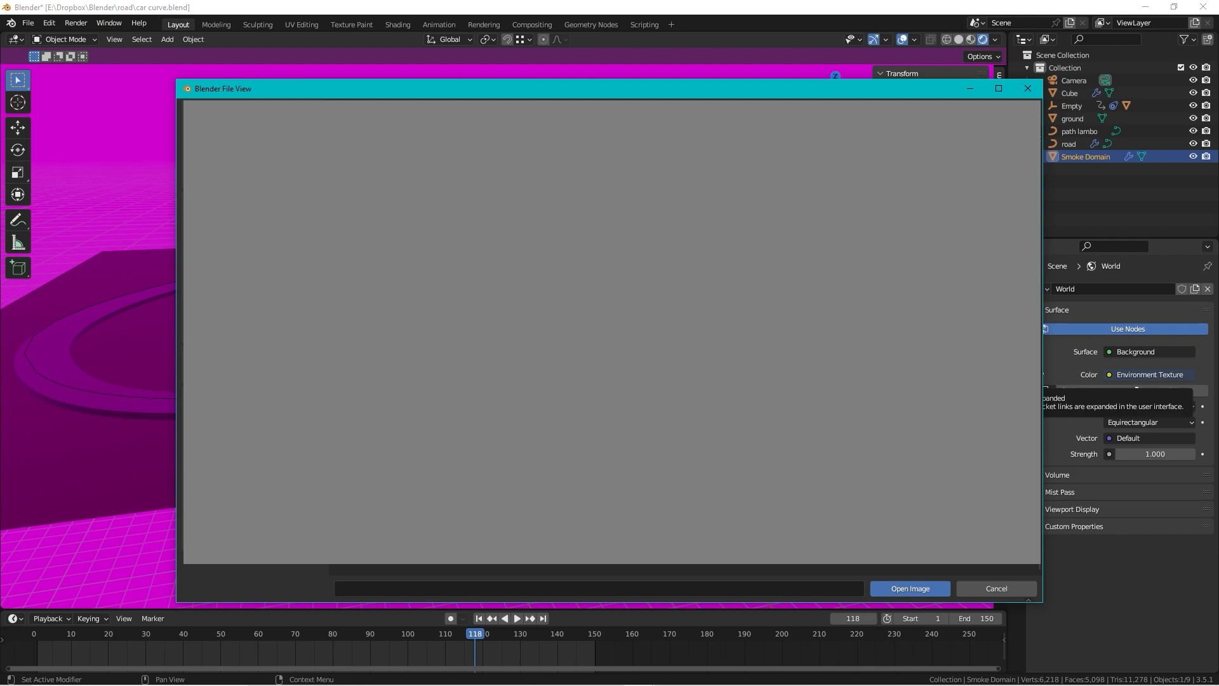
{"action": "left_click", "coordinate": [922, 589]}
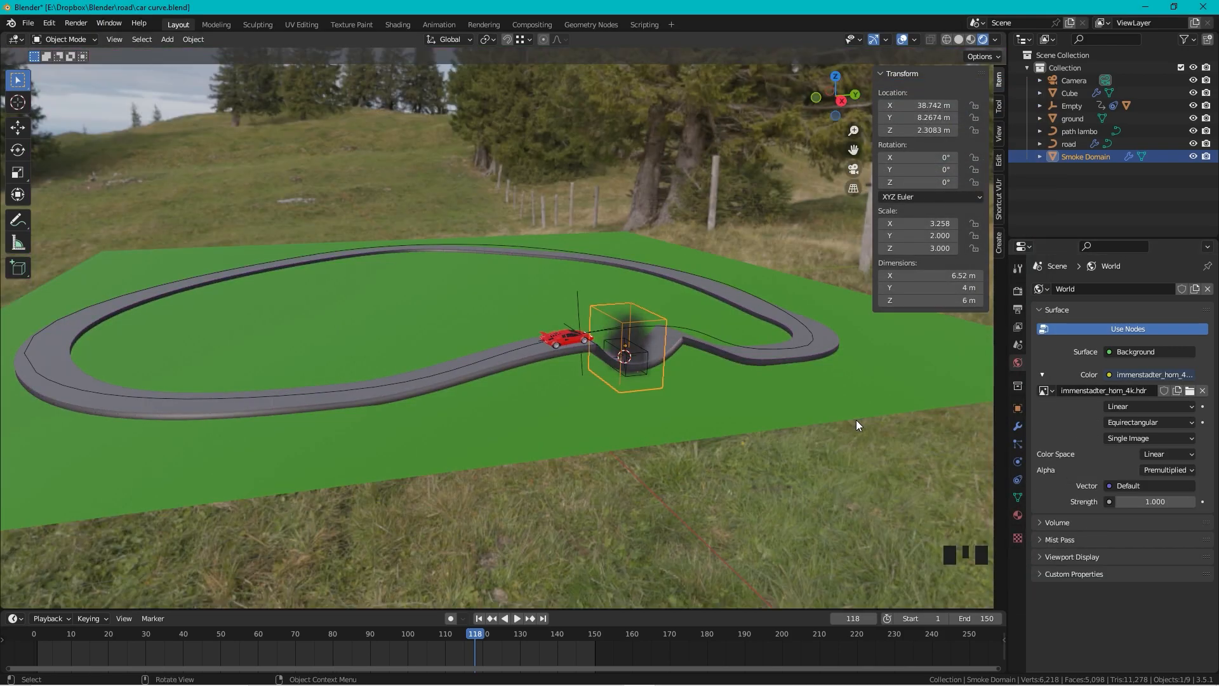
Step: Make the render's film background transparent
{"action": "left_click", "coordinate": [1018, 290]}
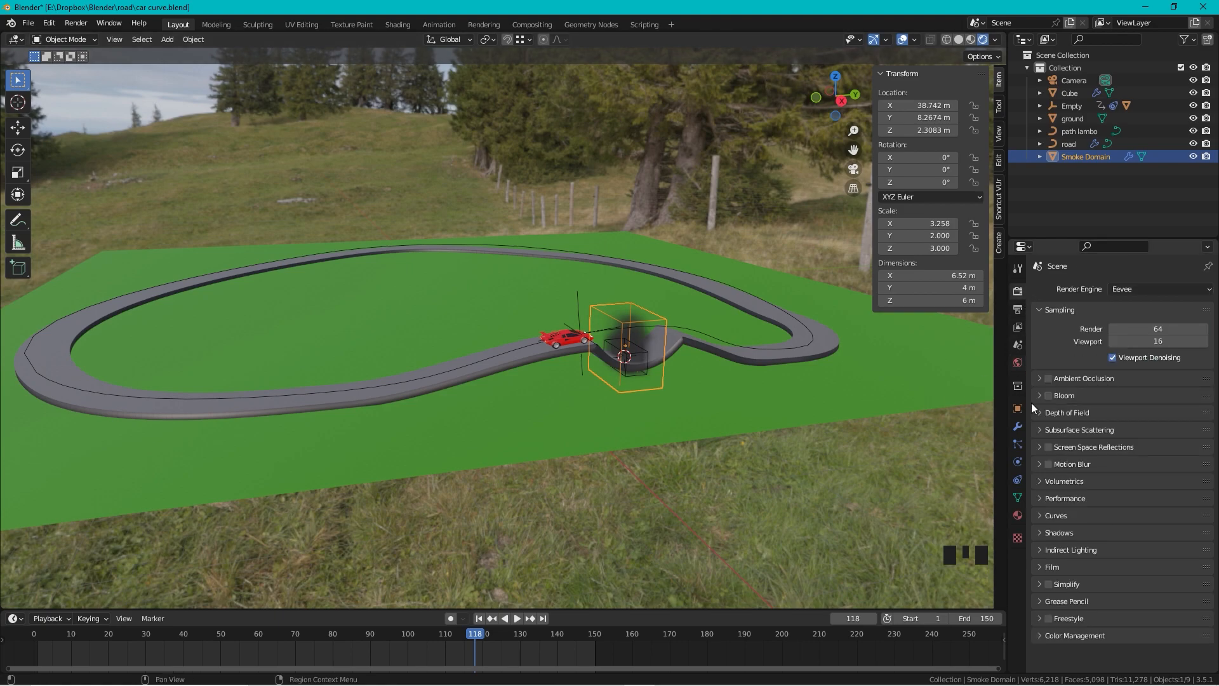
{"action": "left_click", "coordinate": [1048, 567]}
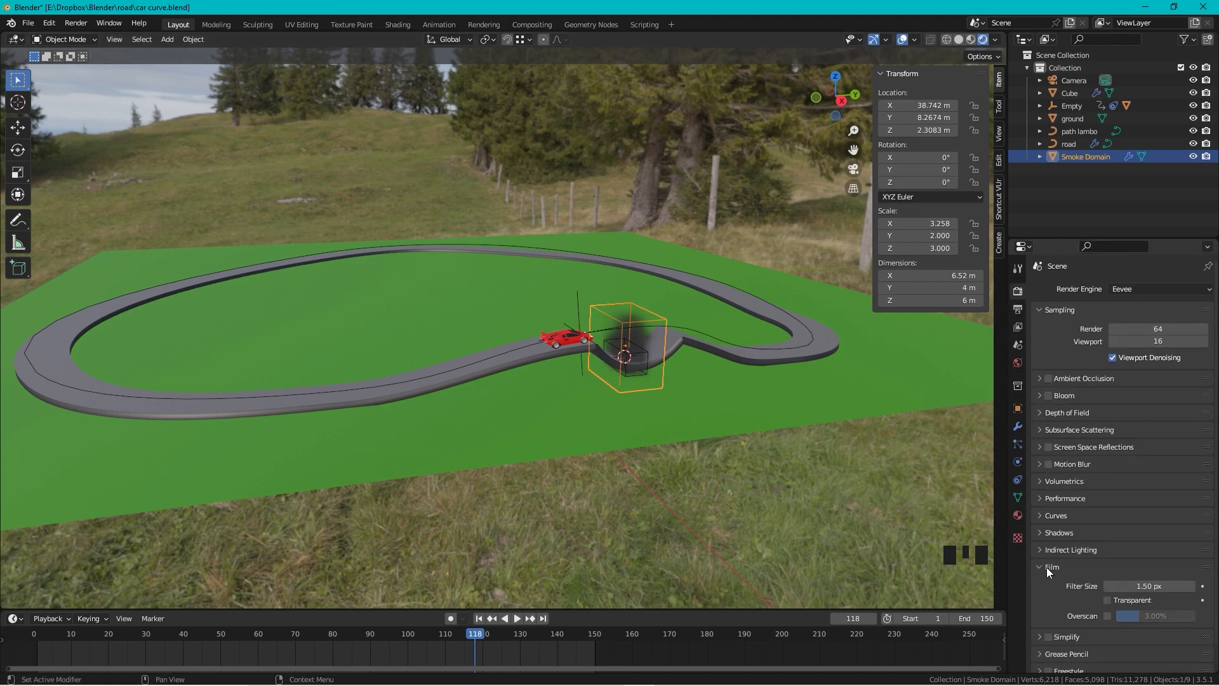
{"action": "left_click", "coordinate": [1107, 600]}
{"action": "scroll", "coordinate": [645, 333], "scroll_direction": "down", "scroll_amount": 3}
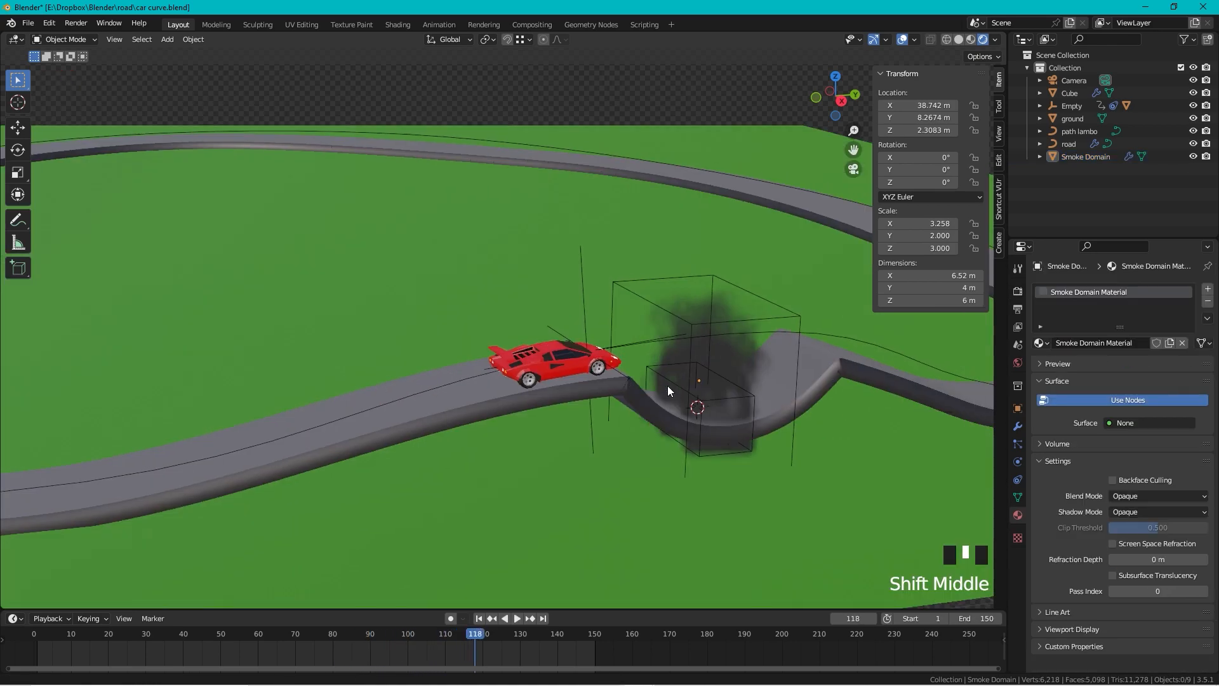
Step: Render frame 118 as a test and select the smoke domain
{"action": "key", "text": "n"}
{"action": "key", "text": "F12"}
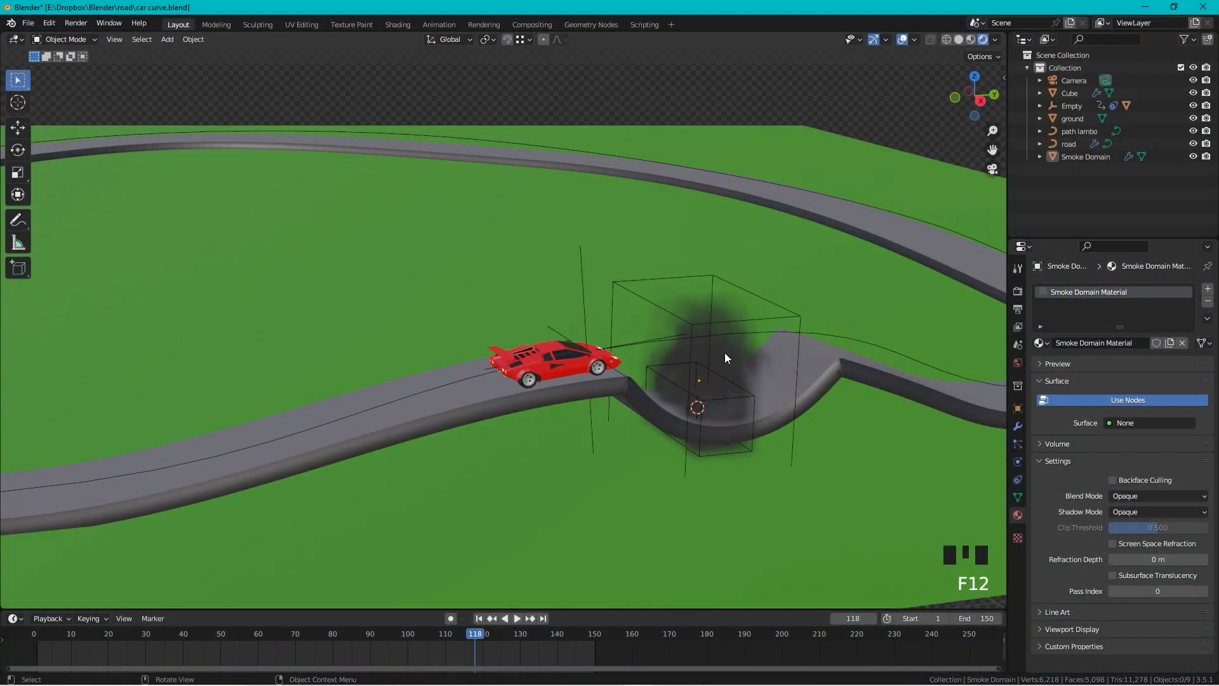
{"action": "mouse_move", "coordinate": [727, 353]}
{"action": "middle_mouse_down", "text": "shift"}
{"action": "mouse_move", "coordinate": [697, 334]}
{"action": "mouse_move", "coordinate": [705, 349]}
{"action": "middle_mouse_up", "text": "shift"}
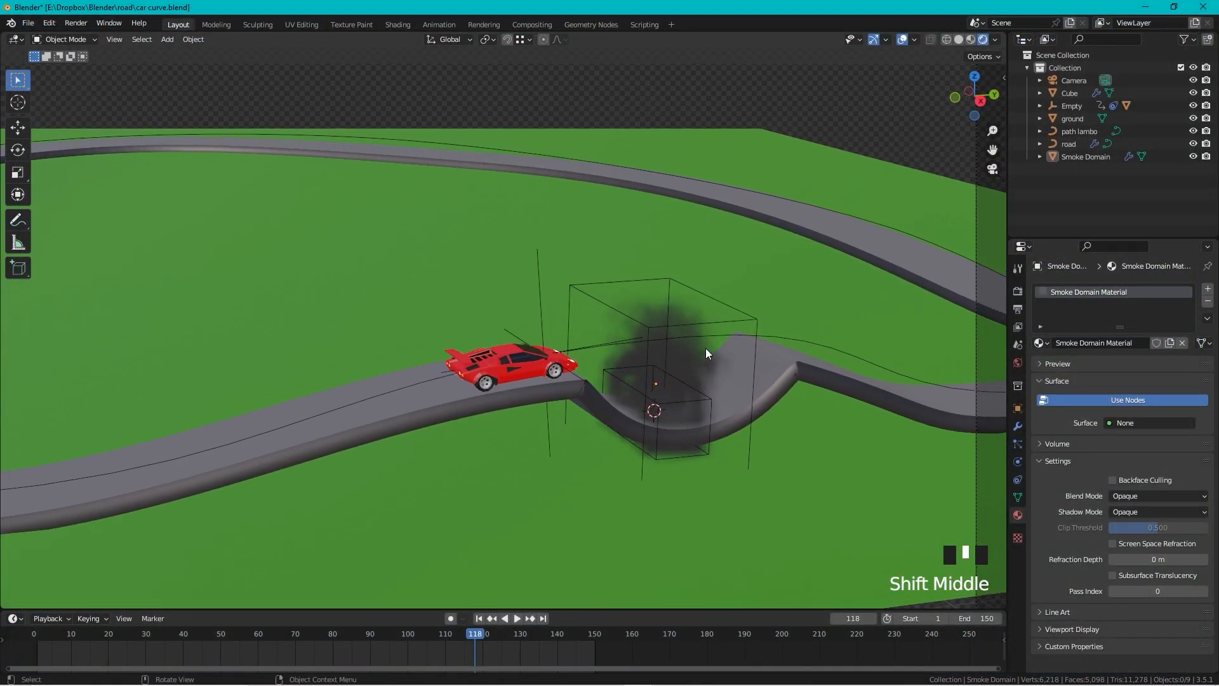
{"action": "left_click", "coordinate": [671, 280]}
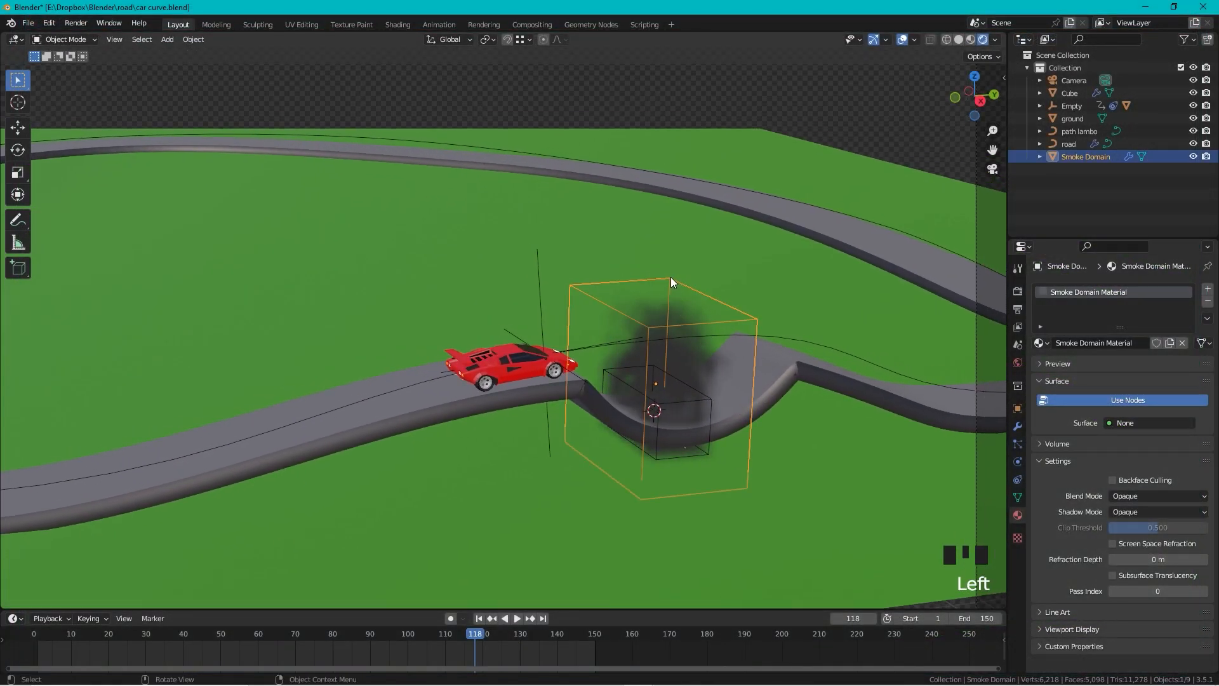
Step: Insert an Add Shader node between the Principled Volume and the Material Output's volume input in the smoke domain's material
{"action": "left_click", "coordinate": [400, 24]}
{"action": "scroll", "coordinate": [733, 468], "scroll_direction": "up", "scroll_amount": 4}
{"action": "scroll", "coordinate": [721, 445], "scroll_direction": "down", "scroll_amount": 2}
{"action": "middle_click_drag", "start_coordinate": [710, 428], "coordinate": [607, 418]}
{"action": "left_click_drag", "start_coordinate": [646, 428], "coordinate": [594, 399]}
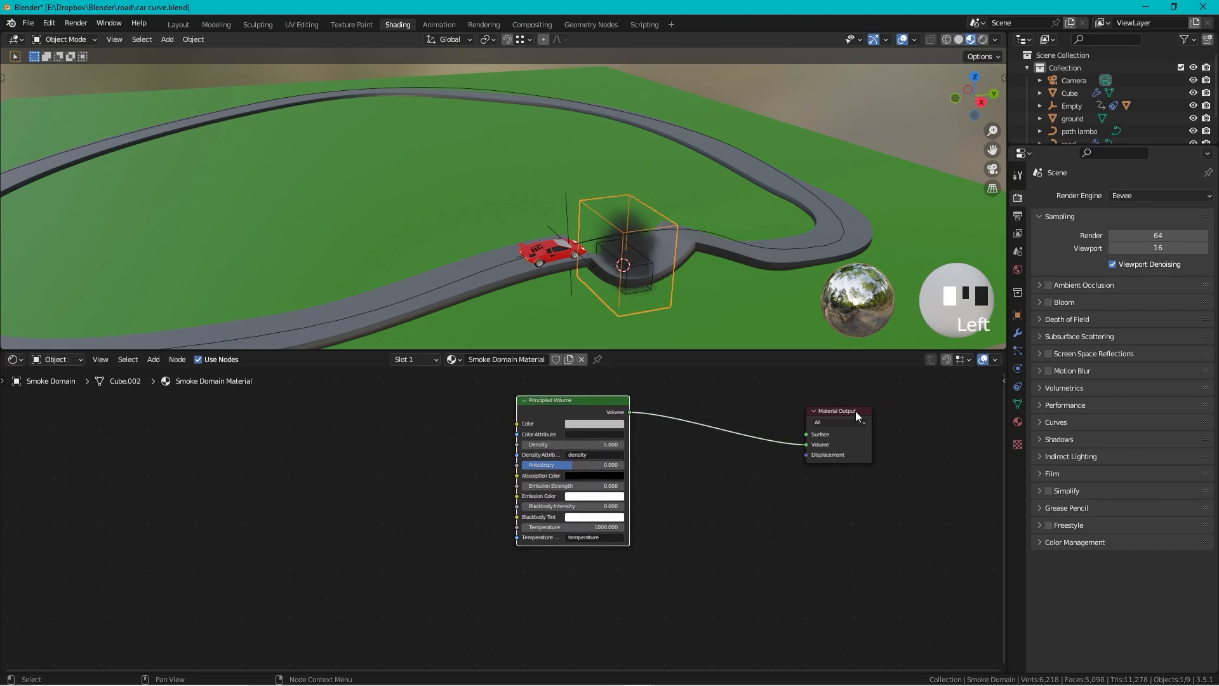
{"action": "left_click_drag", "start_coordinate": [855, 411], "coordinate": [904, 406]}
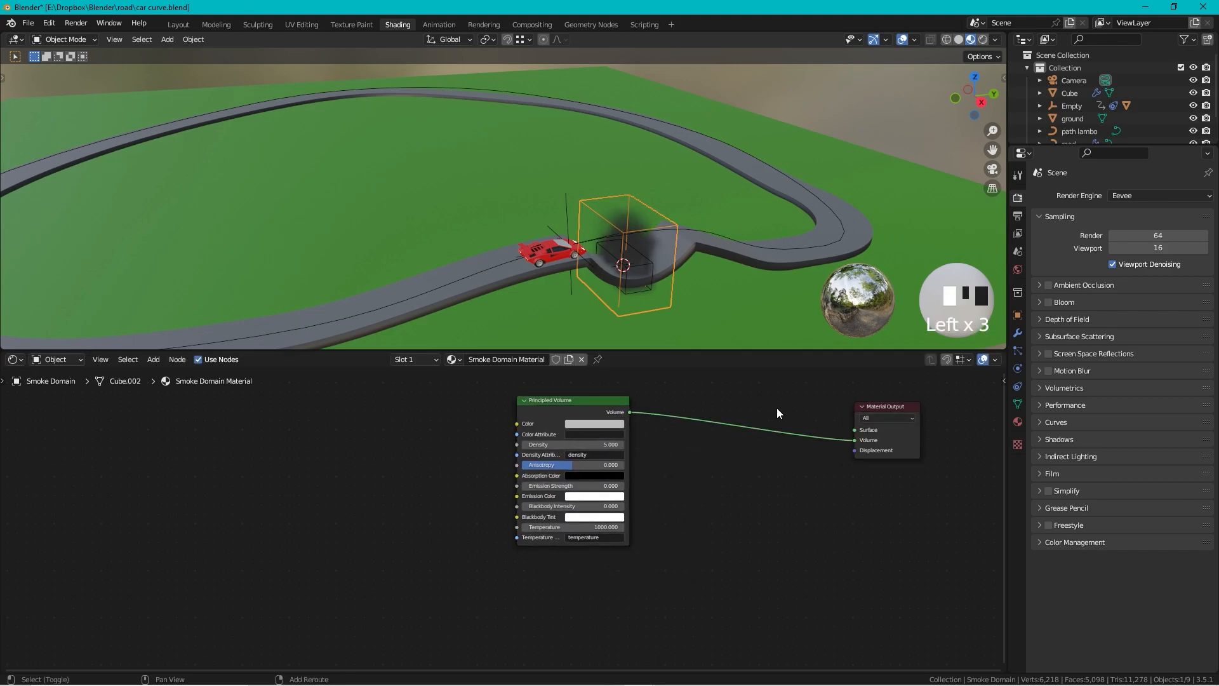
{"action": "key", "text": "shift+a"}
{"action": "left_click", "coordinate": [772, 406]}
{"action": "type", "text": "ad sah"}
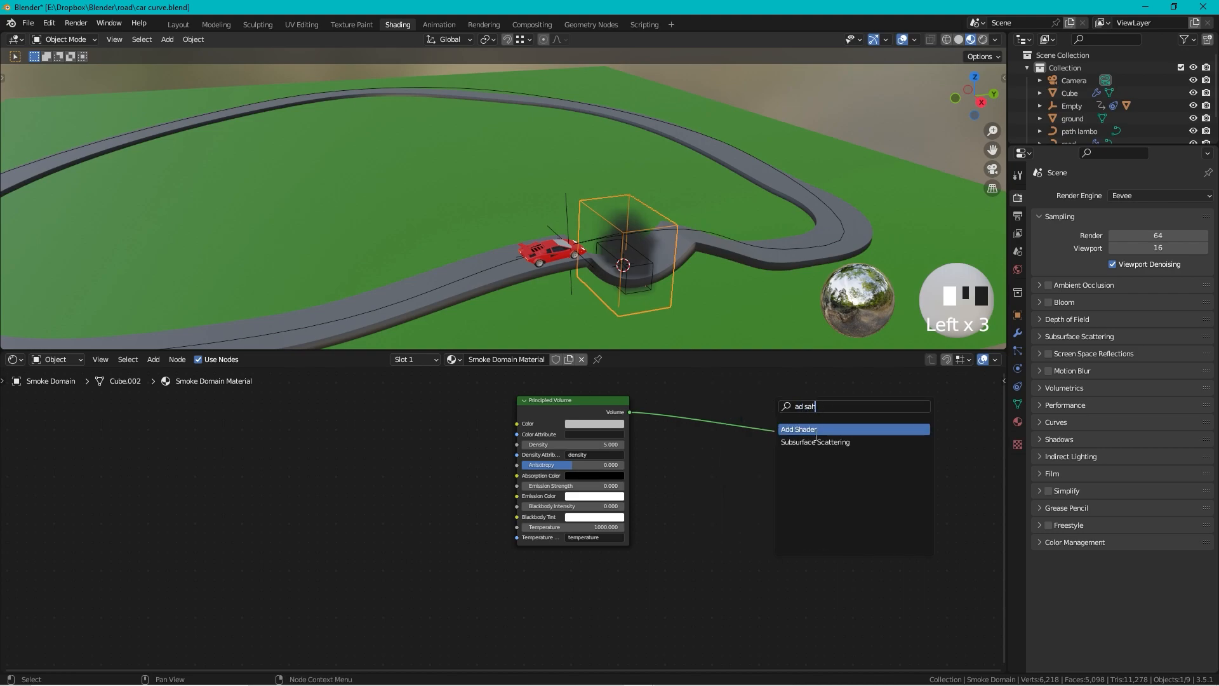
{"action": "left_click", "coordinate": [819, 435]}
{"action": "left_click_drag", "start_coordinate": [582, 404], "coordinate": [557, 393]}
Step: Add an Emission shader below the Principled Volume and connect it to the second shader input of Add Shader
{"action": "middle_click_drag", "start_coordinate": [723, 570], "coordinate": [814, 546]}
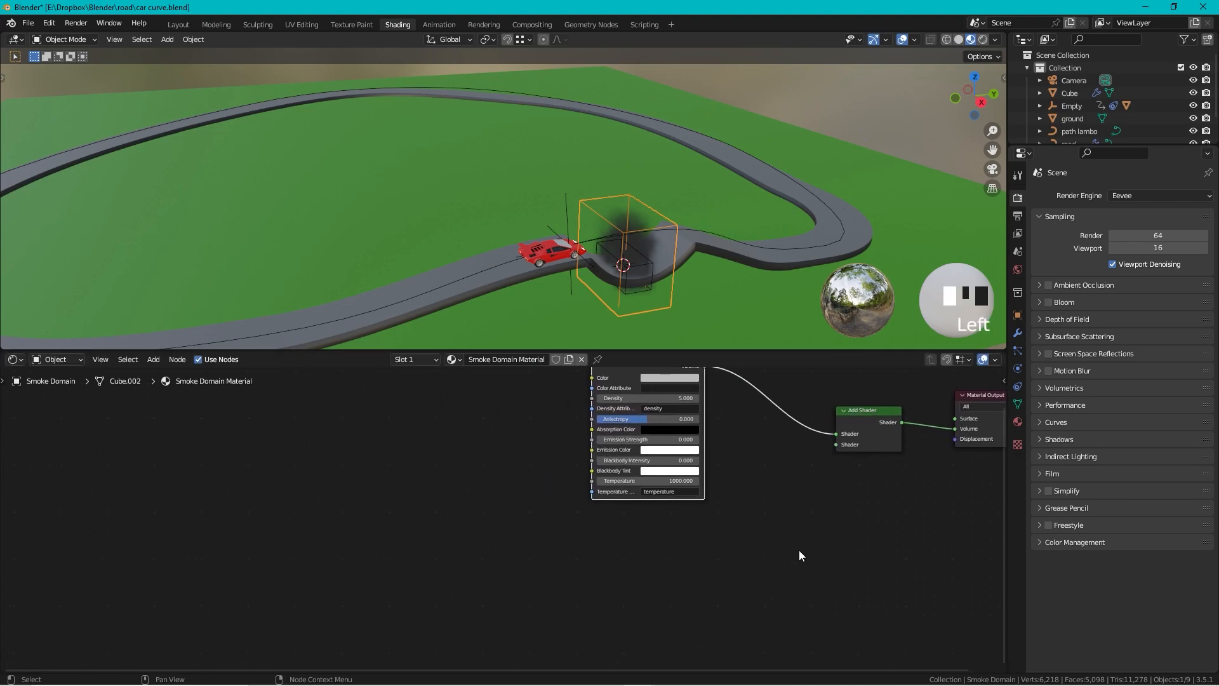
{"action": "key", "text": "shift+a"}
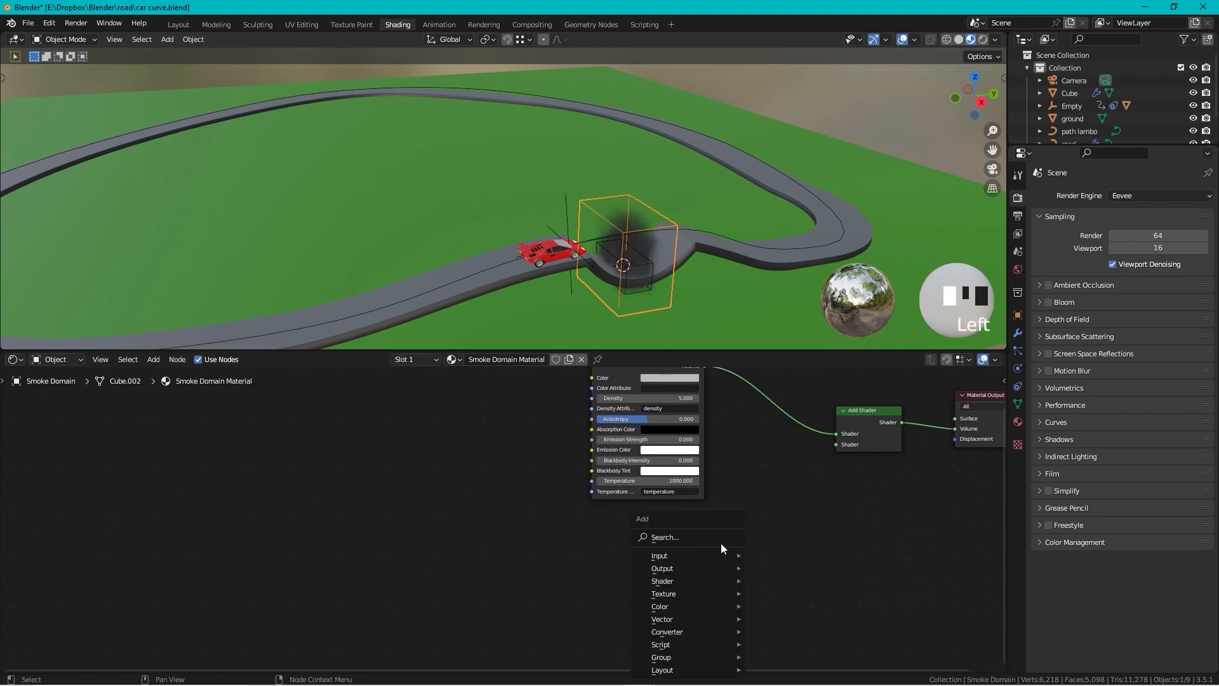
{"action": "left_click", "coordinate": [719, 539]}
{"action": "type", "text": "emi"}
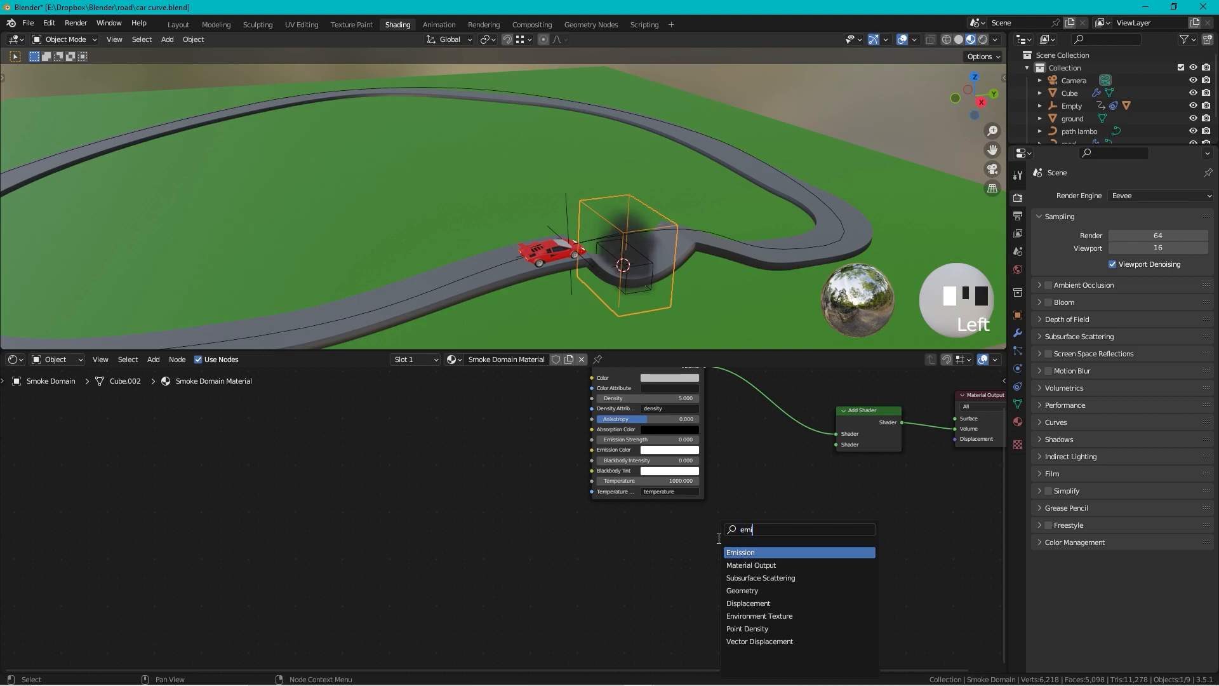
{"action": "left_click", "coordinate": [748, 551]}
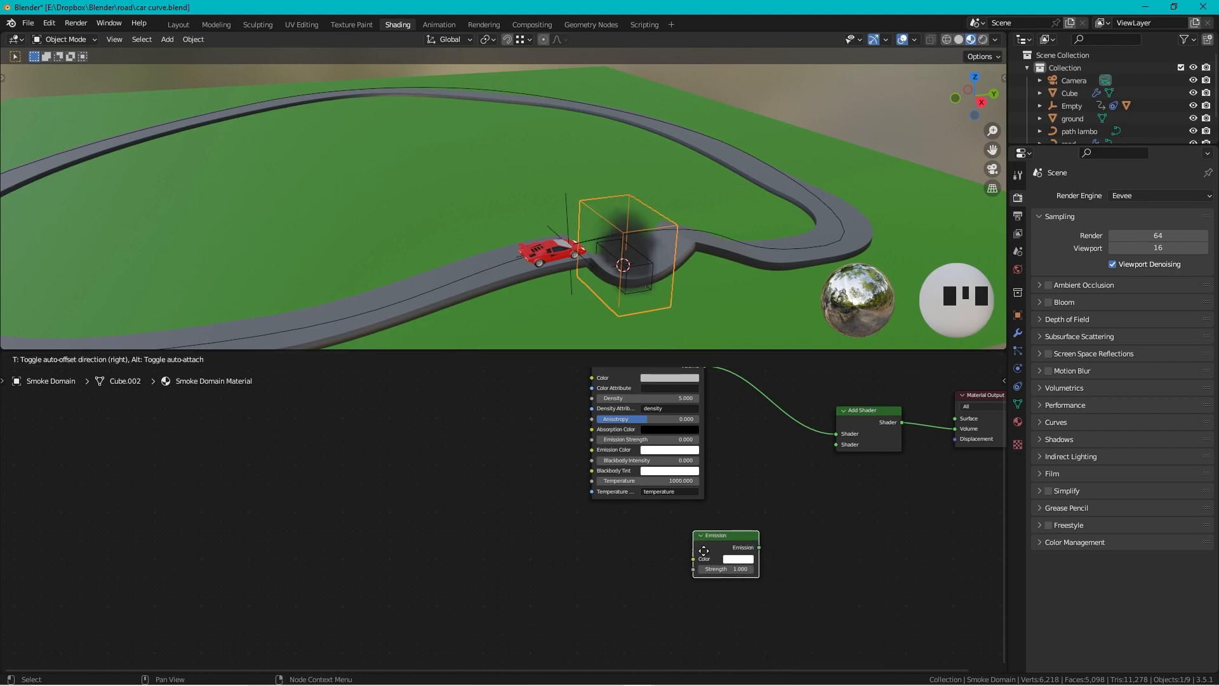
{"action": "left_click", "coordinate": [719, 554]}
{"action": "left_click_drag", "start_coordinate": [727, 540], "coordinate": [836, 445]}
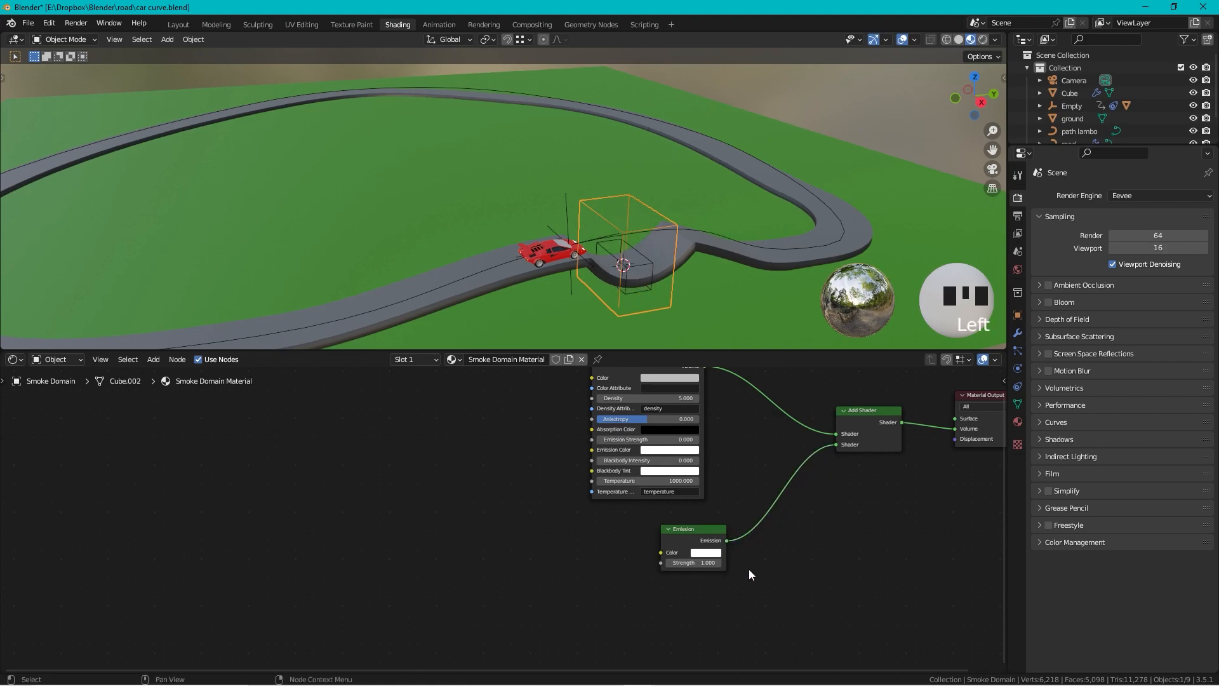
Step: Set the Emission colour to orange with hue 0.047, saturation about 0.99 and value 1, and reposition the node
{"action": "left_click", "coordinate": [714, 553]}
{"action": "left_click_drag", "start_coordinate": [720, 472], "coordinate": [711, 482]}
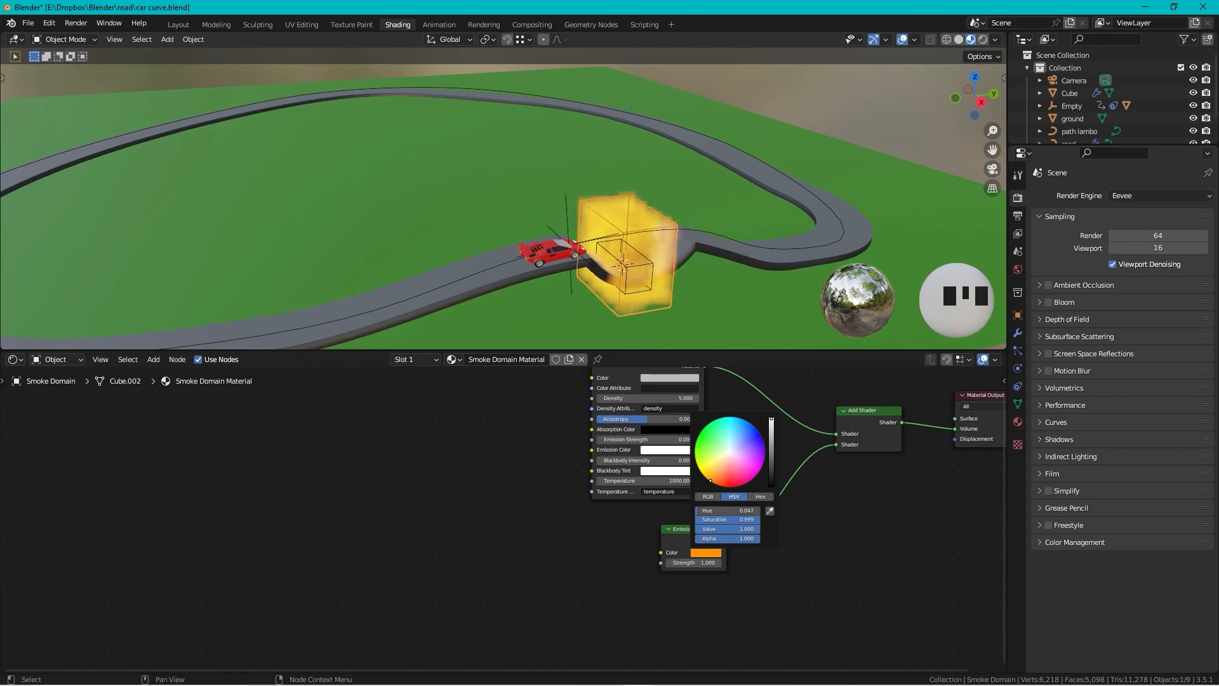
{"action": "left_click", "coordinate": [836, 553]}
{"action": "left_click_drag", "start_coordinate": [703, 529], "coordinate": [713, 541]}
Step: Add a Math node before the Emission shader and set its operation to Multiply
{"action": "left_click", "coordinate": [582, 547]}
{"action": "key", "text": "shift+a"}
{"action": "left_click", "coordinate": [560, 537]}
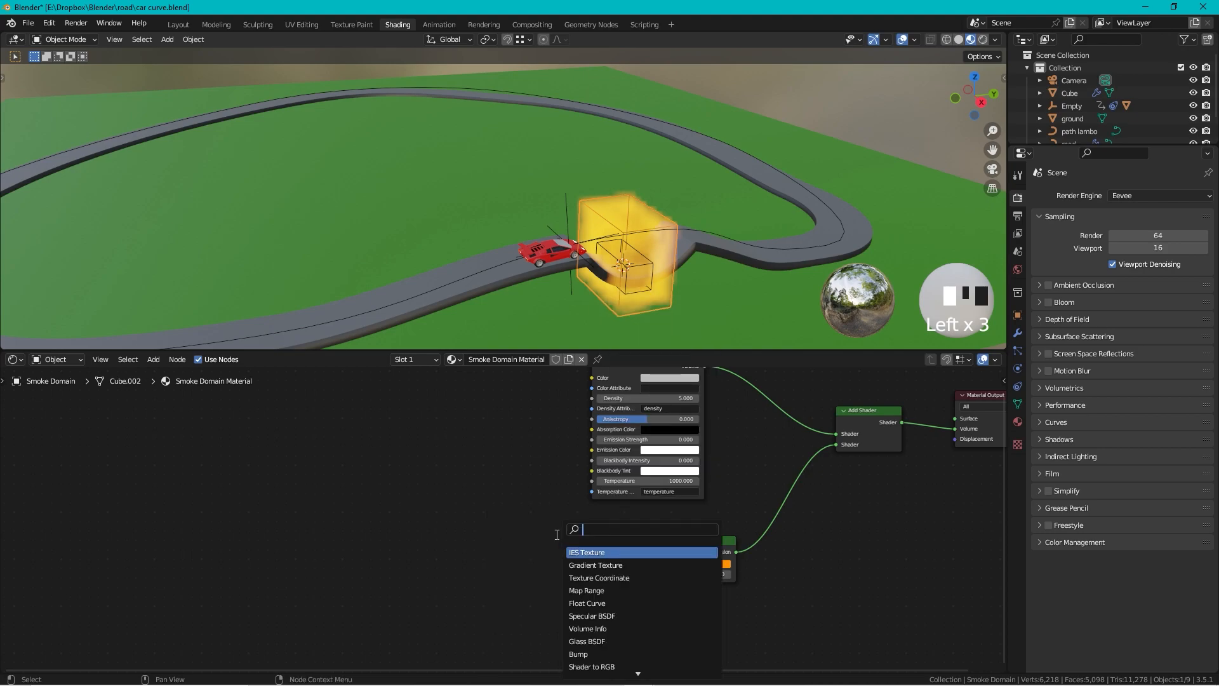
{"action": "type", "text": "math"}
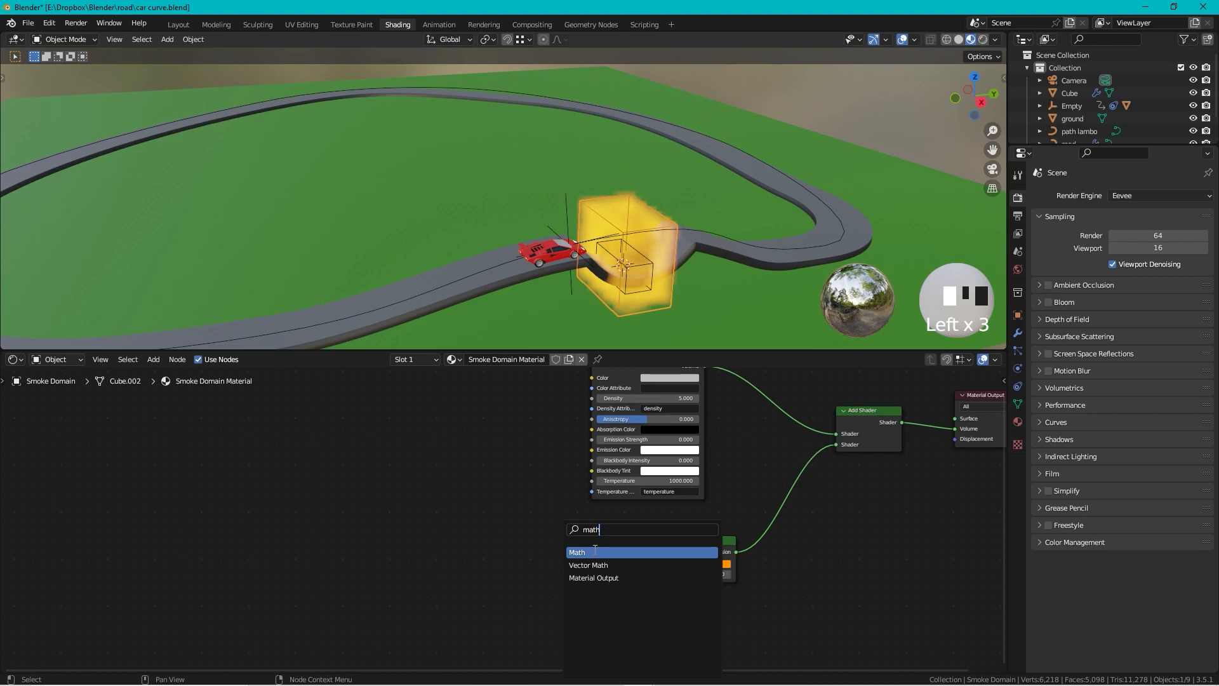
{"action": "left_click", "coordinate": [592, 552]}
{"action": "left_click", "coordinate": [574, 548]}
{"action": "left_click", "coordinate": [582, 554]}
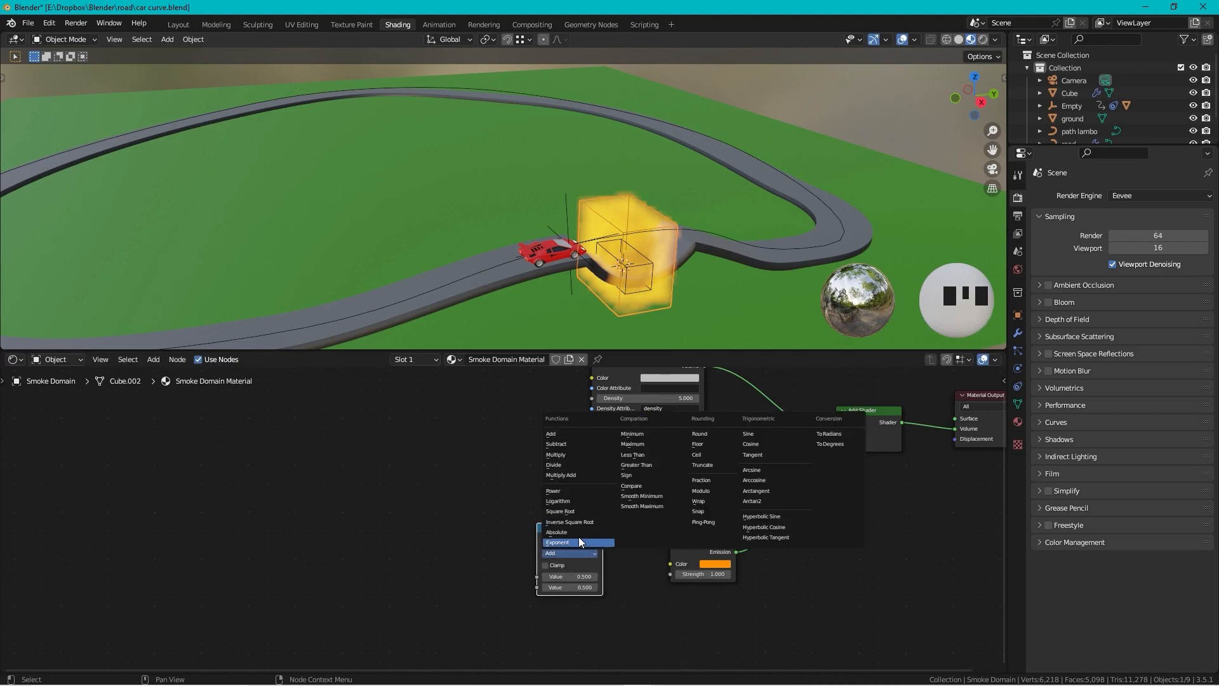
{"action": "left_click", "coordinate": [563, 456]}
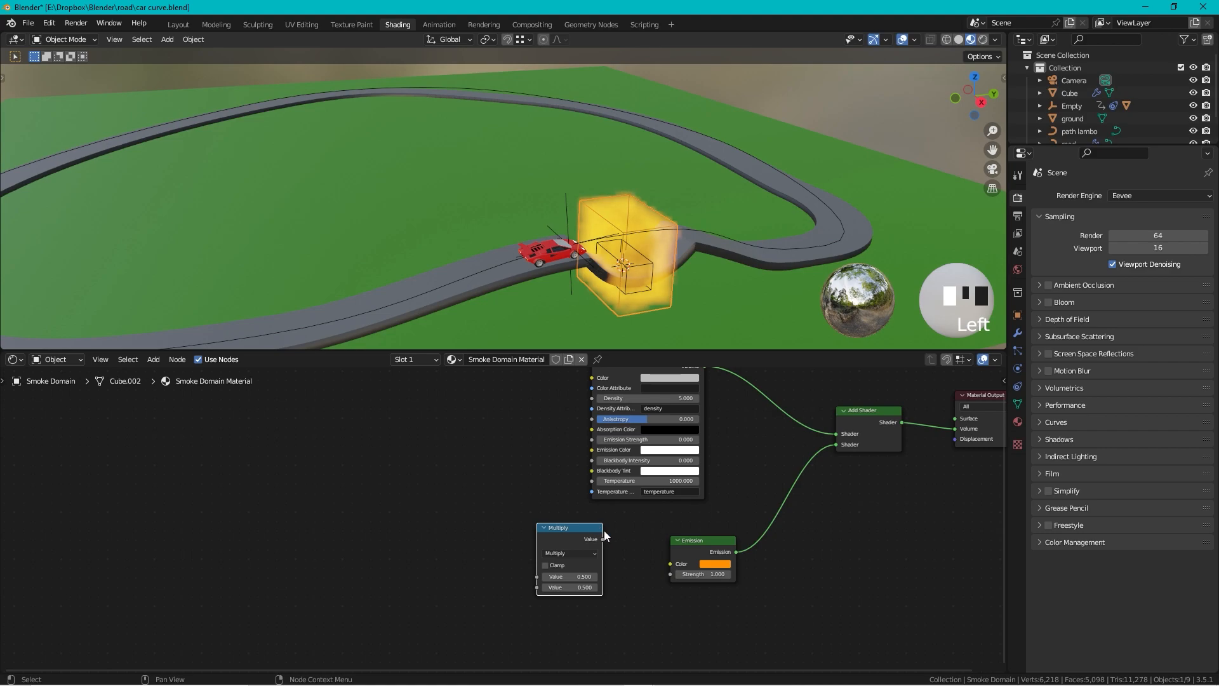
Step: Connect the Multiply node's value to the Emission strength and move the node closer to the Emission shader
{"action": "left_click_drag", "start_coordinate": [602, 539], "coordinate": [616, 544]}
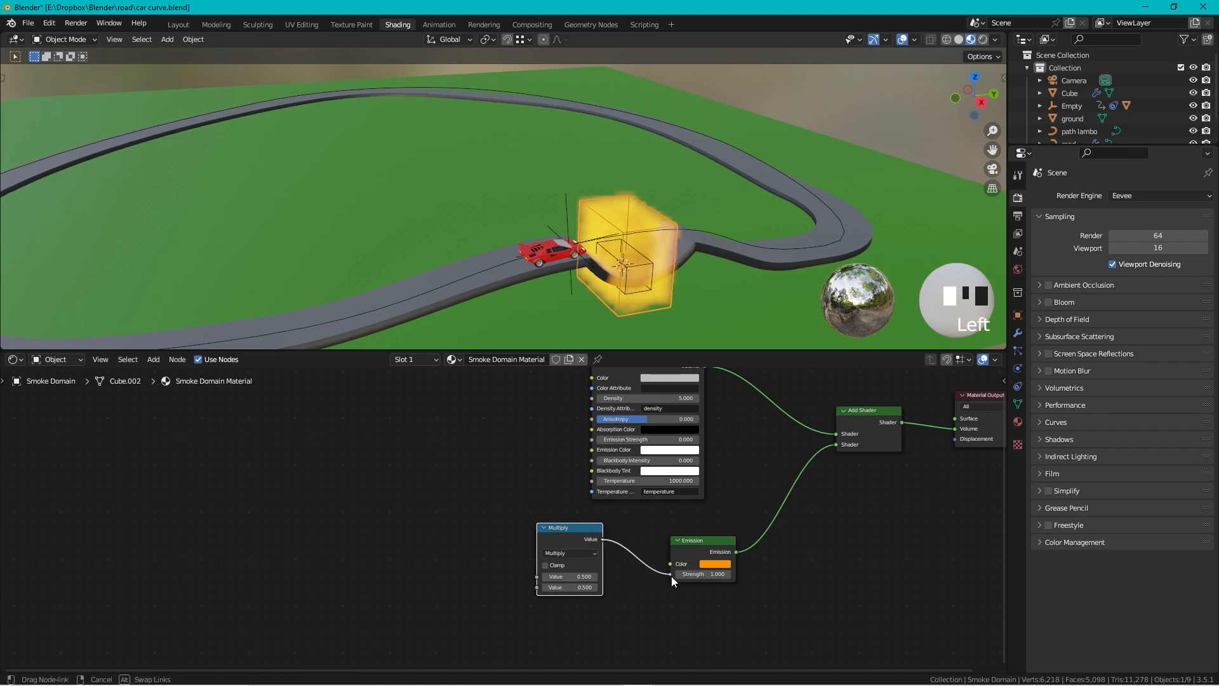
{"action": "left_click_drag", "start_coordinate": [671, 575], "coordinate": [671, 575]}
{"action": "left_click_drag", "start_coordinate": [578, 523], "coordinate": [600, 533]}
{"action": "left_click_drag", "start_coordinate": [590, 528], "coordinate": [614, 541]}
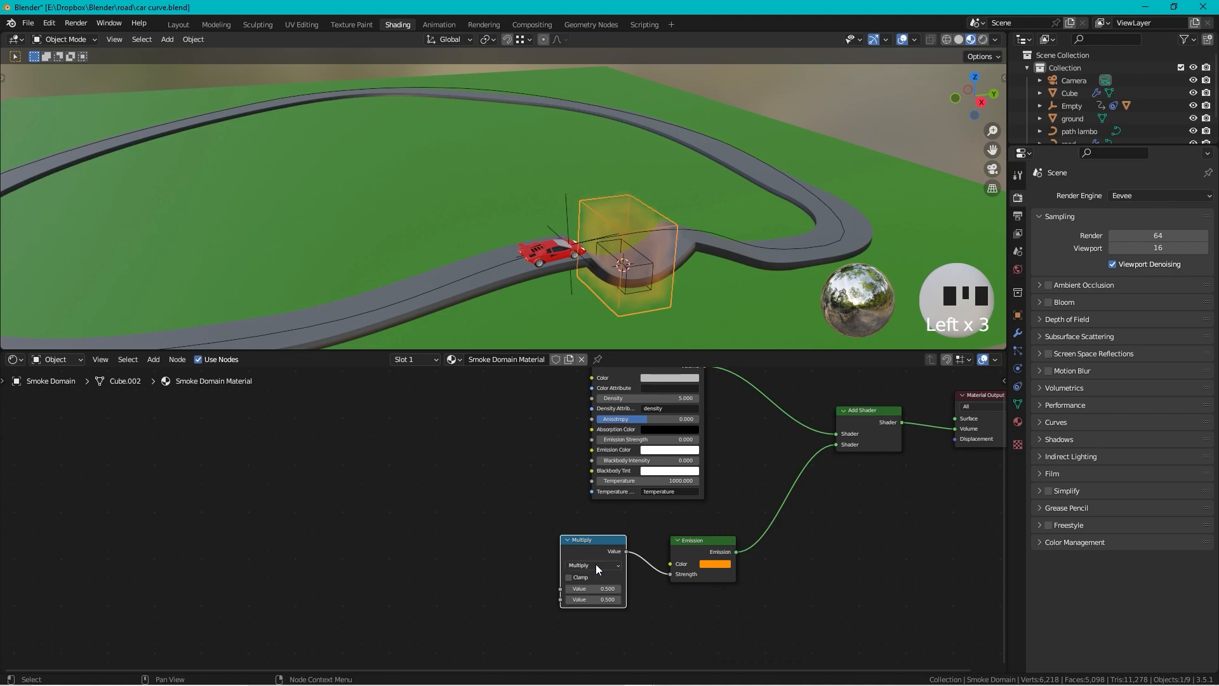
Step: Add an Attribute node named flame and connect its Fac output to the first value of the Multiply node
{"action": "key", "text": "shift+a"}
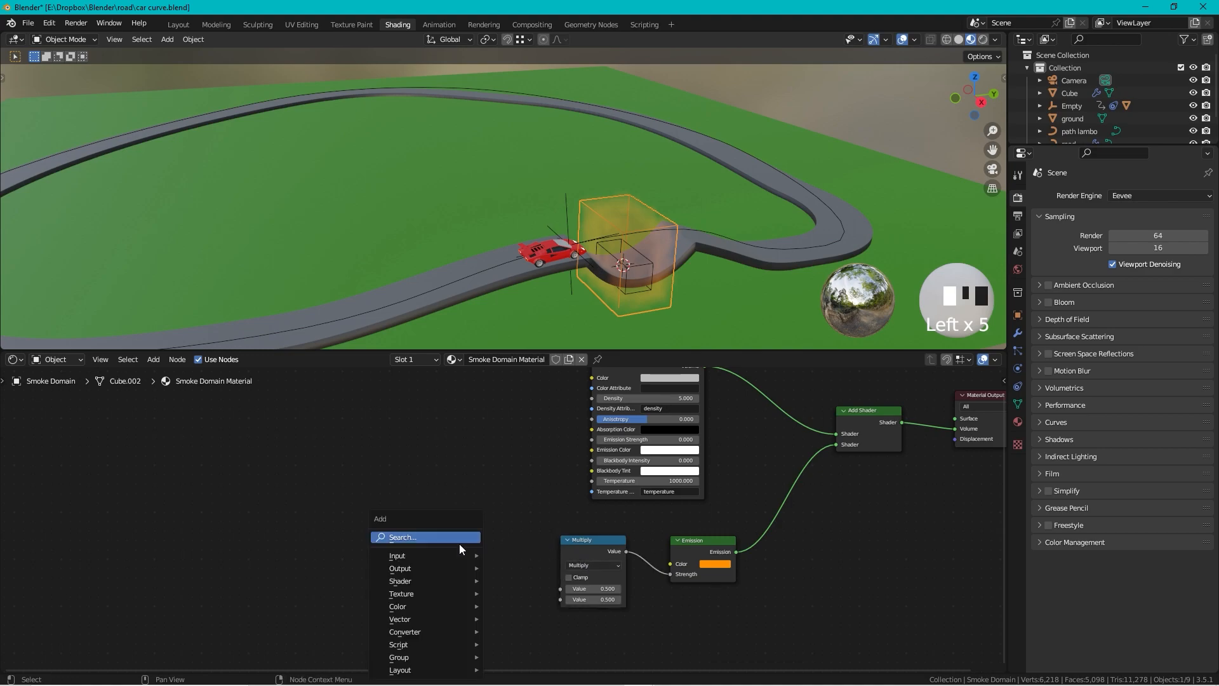
{"action": "left_click", "coordinate": [459, 543]}
{"action": "type", "text": "atri"}
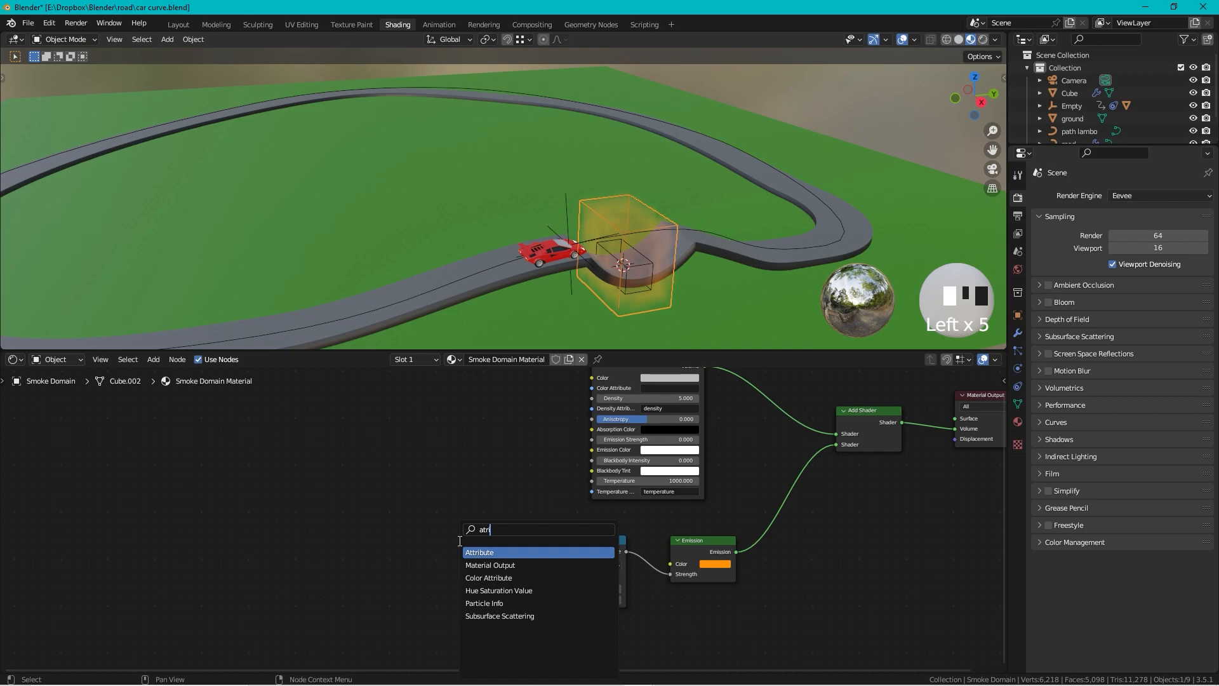
{"action": "left_click", "coordinate": [506, 556]}
{"action": "left_click", "coordinate": [480, 542]}
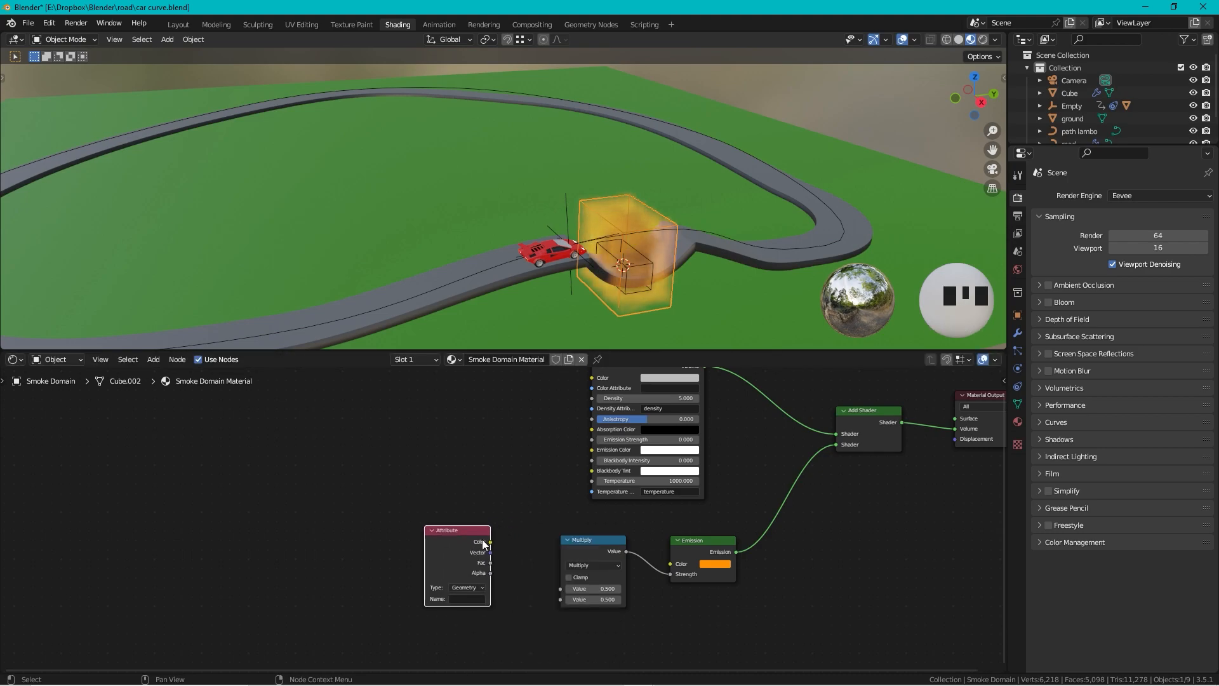
{"action": "left_click_drag", "start_coordinate": [490, 563], "coordinate": [560, 588]}
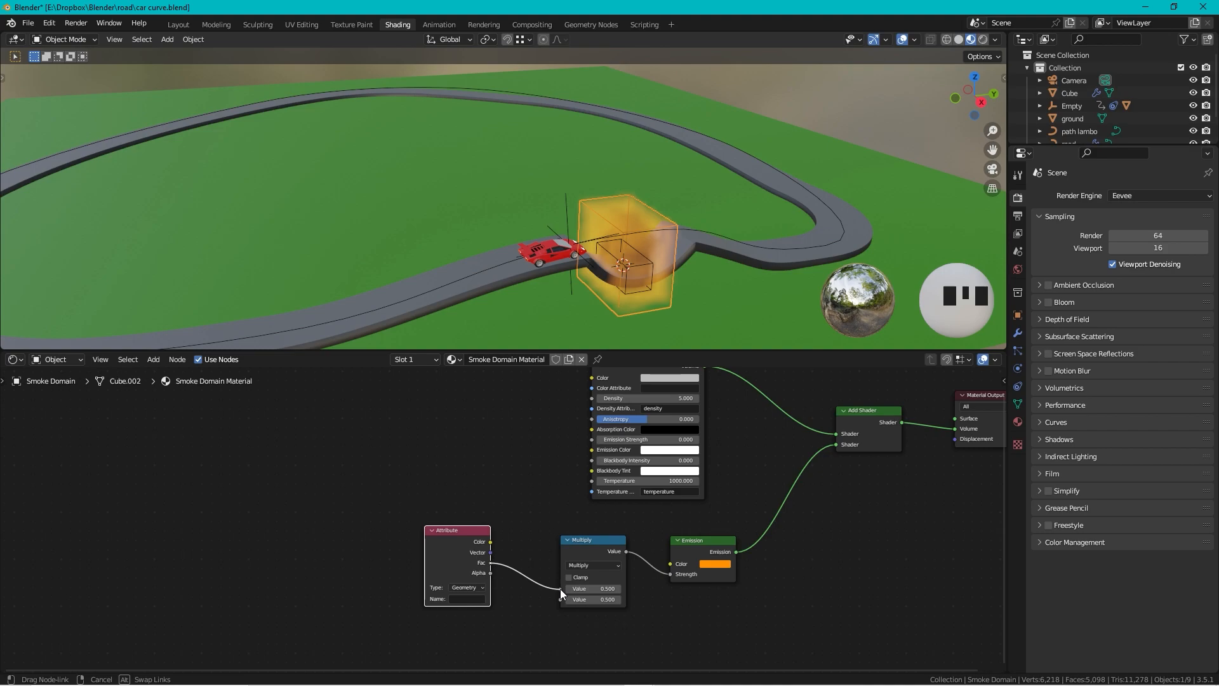
{"action": "left_click", "coordinate": [461, 600]}
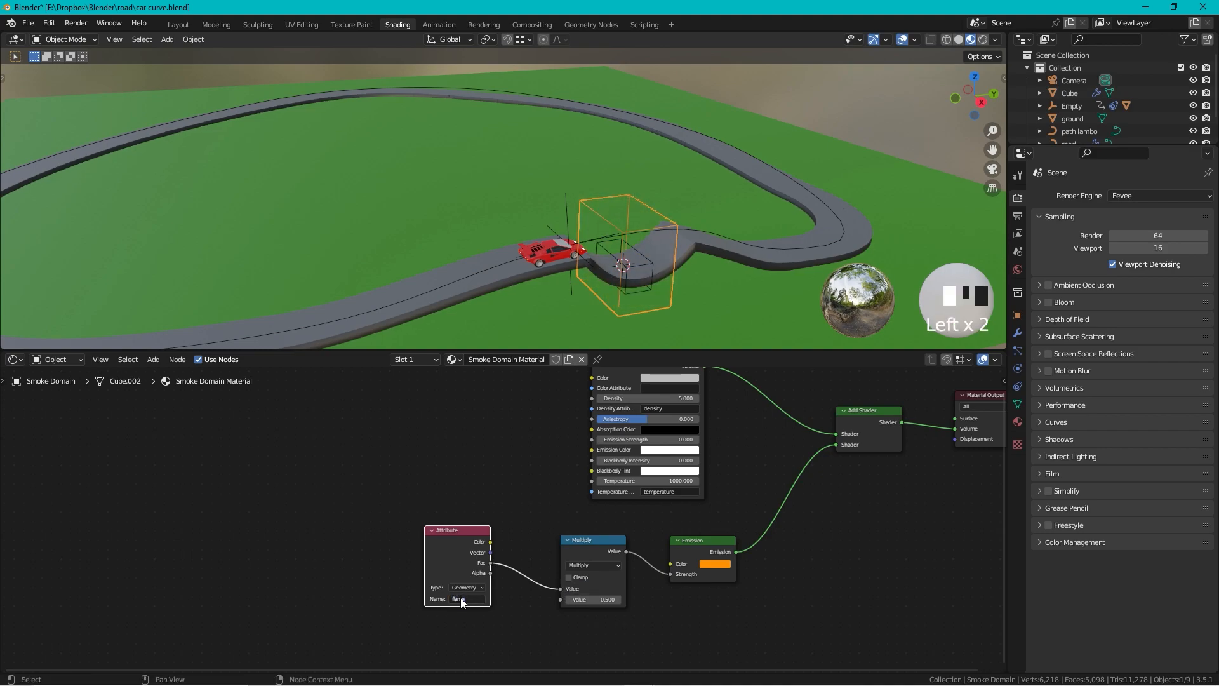
{"action": "left_click", "coordinate": [844, 557]}
Step: Set the Multiply node's second value to 15 and render frame 118 as a test
{"action": "left_click", "coordinate": [602, 599]}
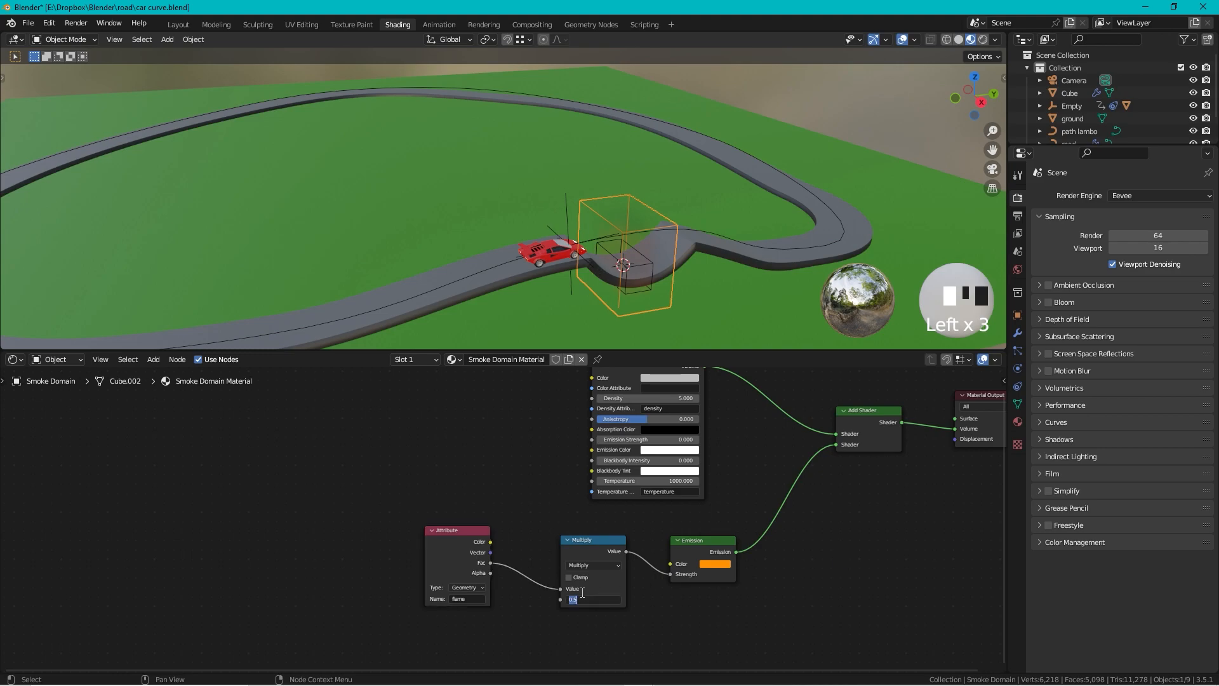
{"action": "key", "text": "Return"}
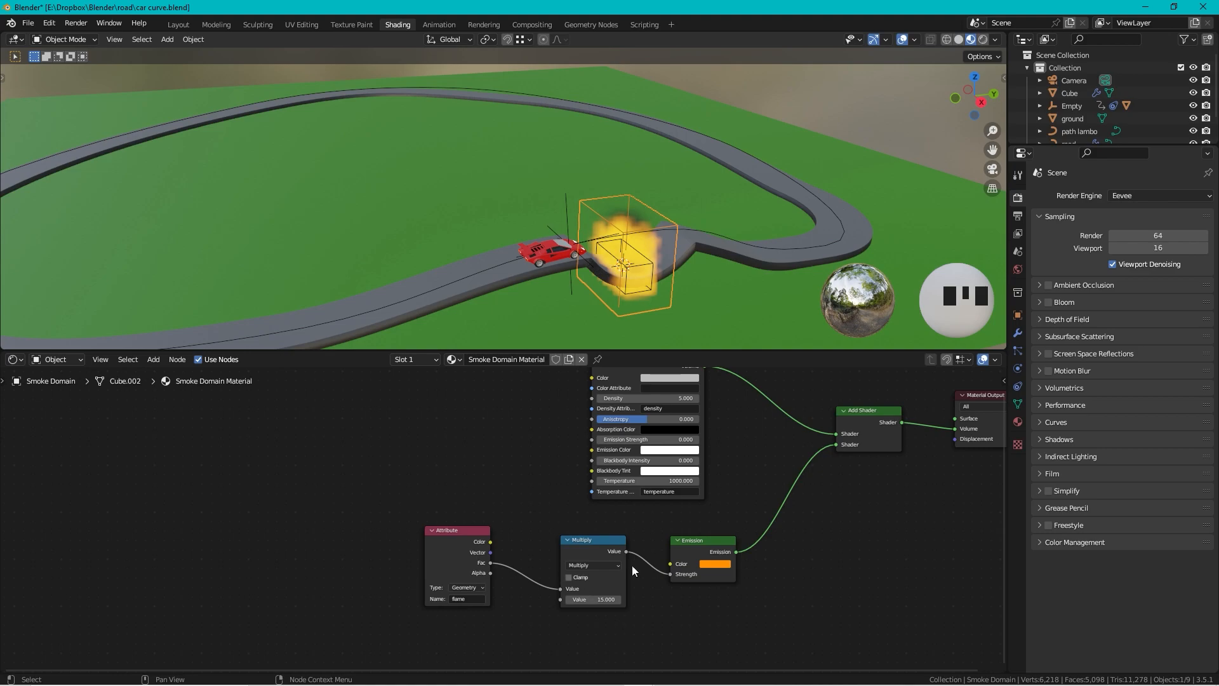
{"action": "key", "text": "F12"}
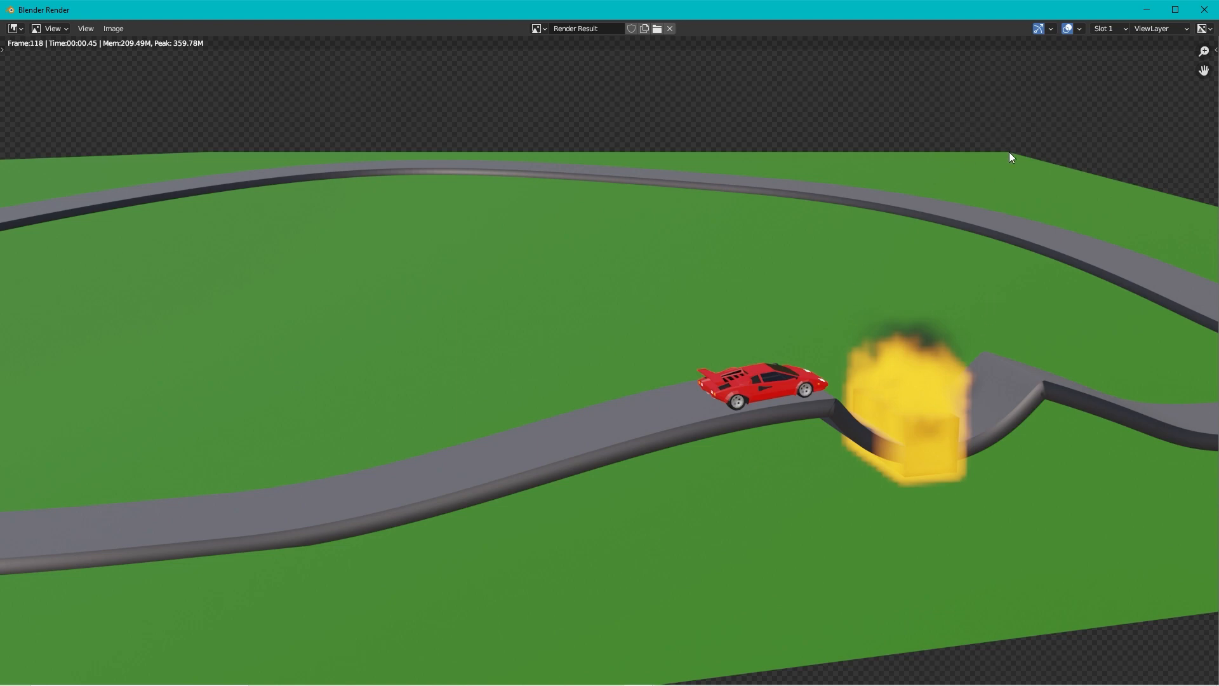
{"action": "left_click", "coordinate": [1204, 10]}
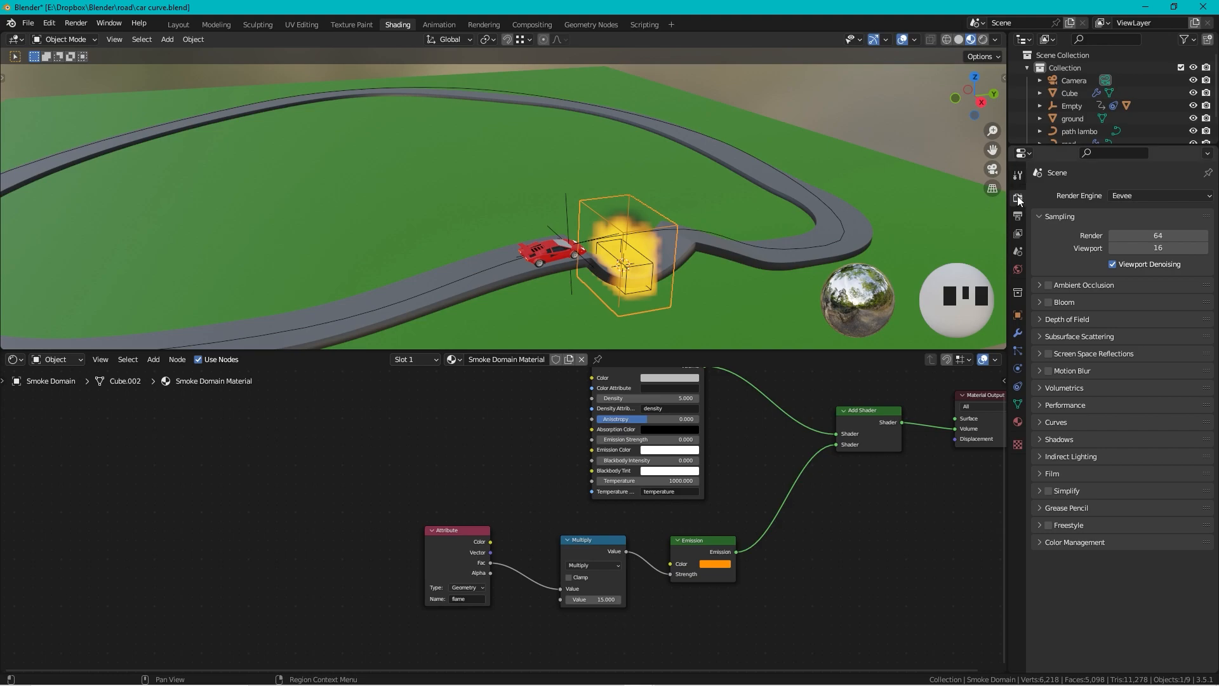
Step: Switch the render engine to Cycles with GPU Compute as the device and test-render frame 118
{"action": "left_click", "coordinate": [1136, 197]}
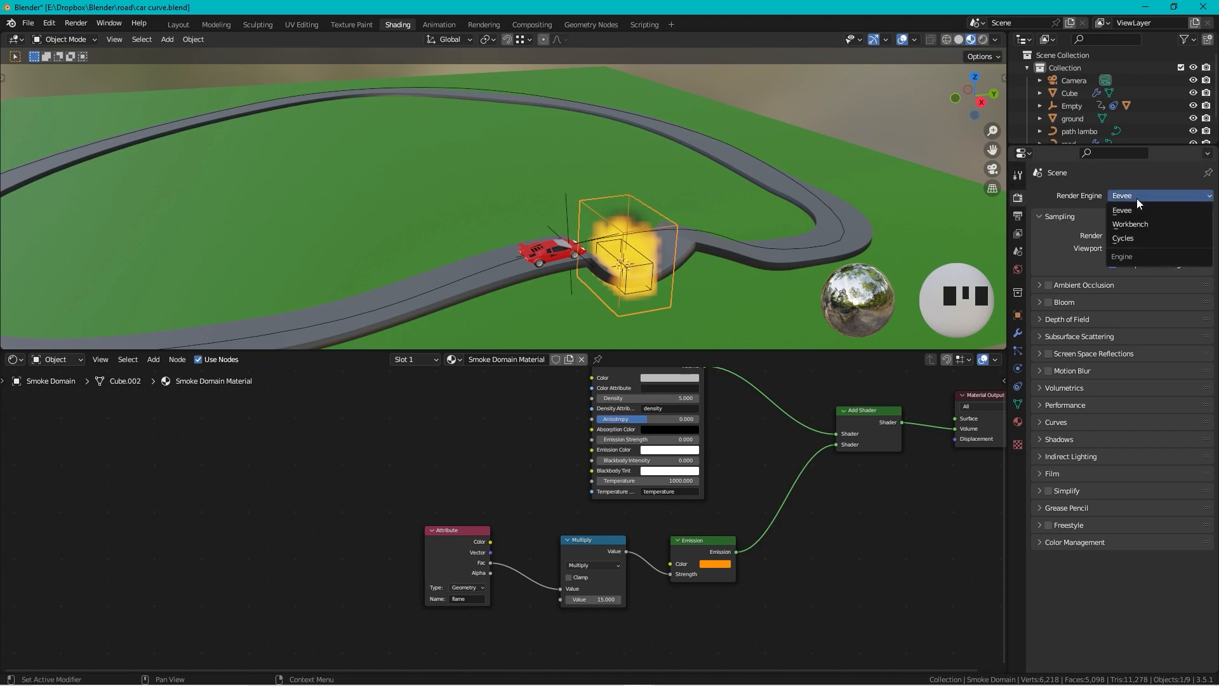
{"action": "left_click", "coordinate": [1137, 236]}
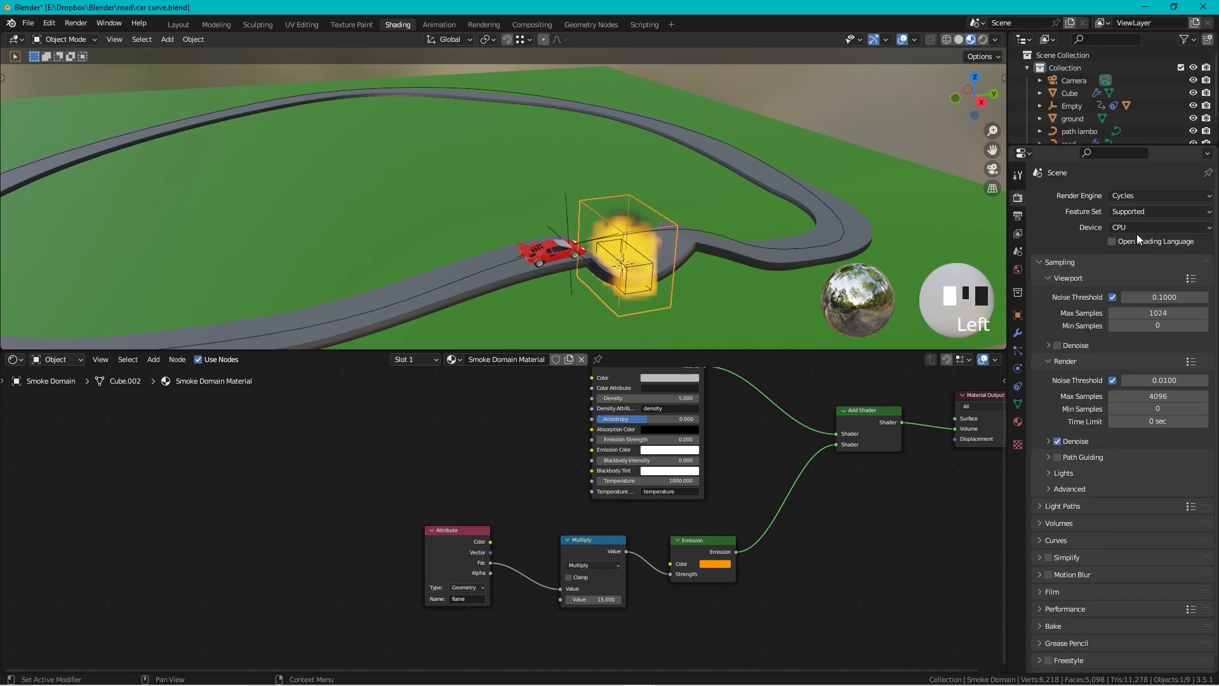
{"action": "left_click", "coordinate": [1138, 228]}
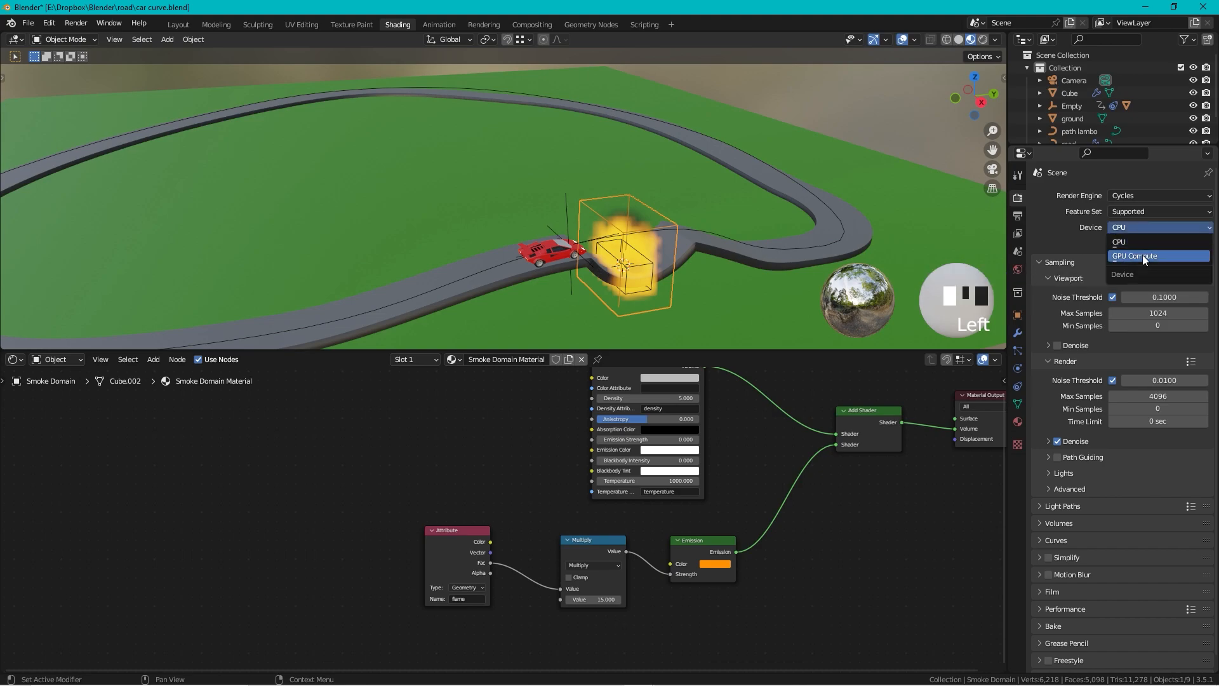
{"action": "left_click", "coordinate": [1141, 254]}
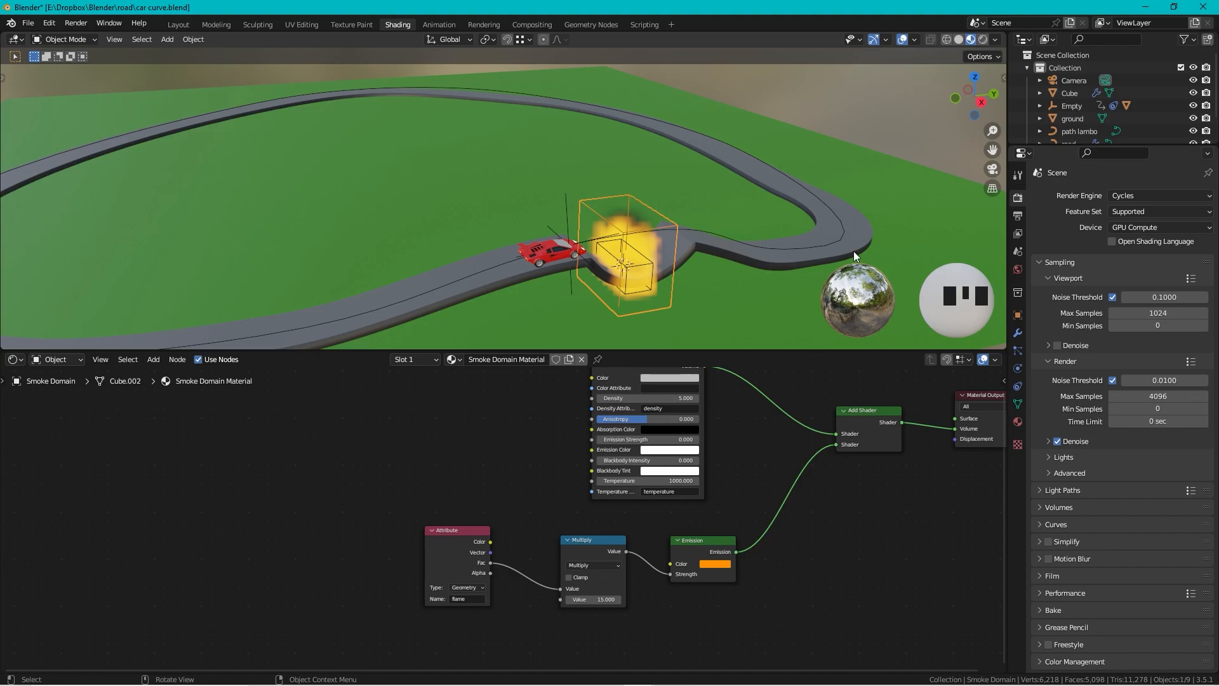
{"action": "key", "text": "F12"}
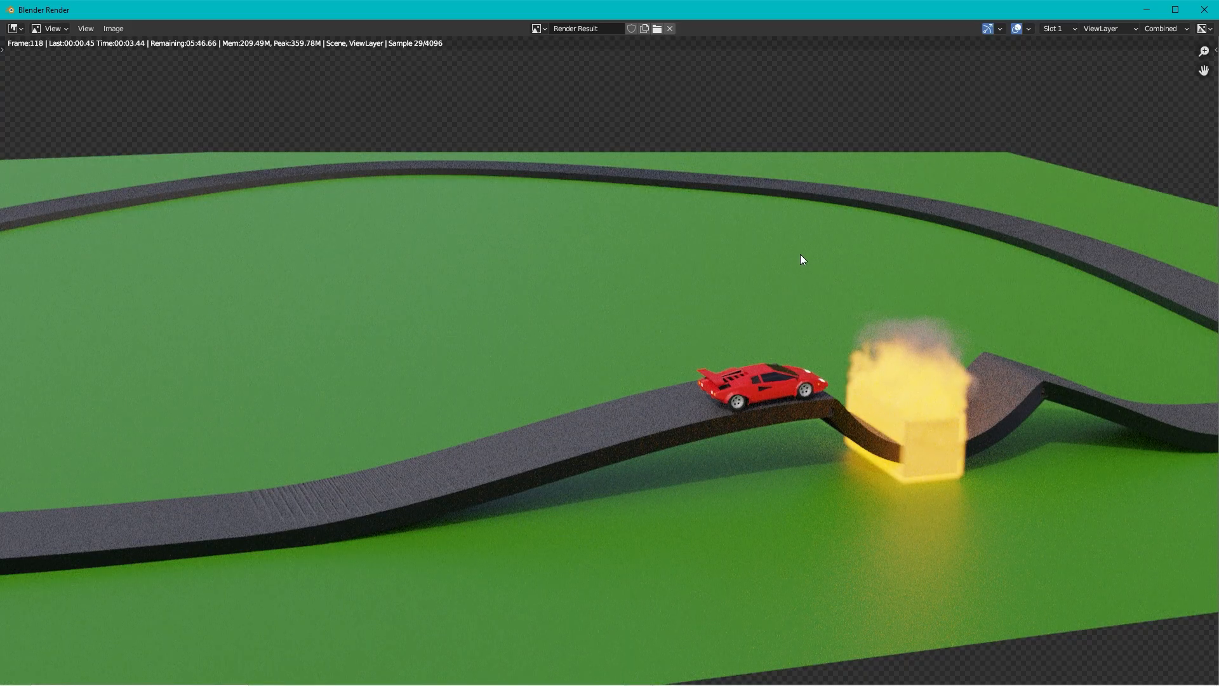
{"action": "left_click", "coordinate": [1204, 10]}
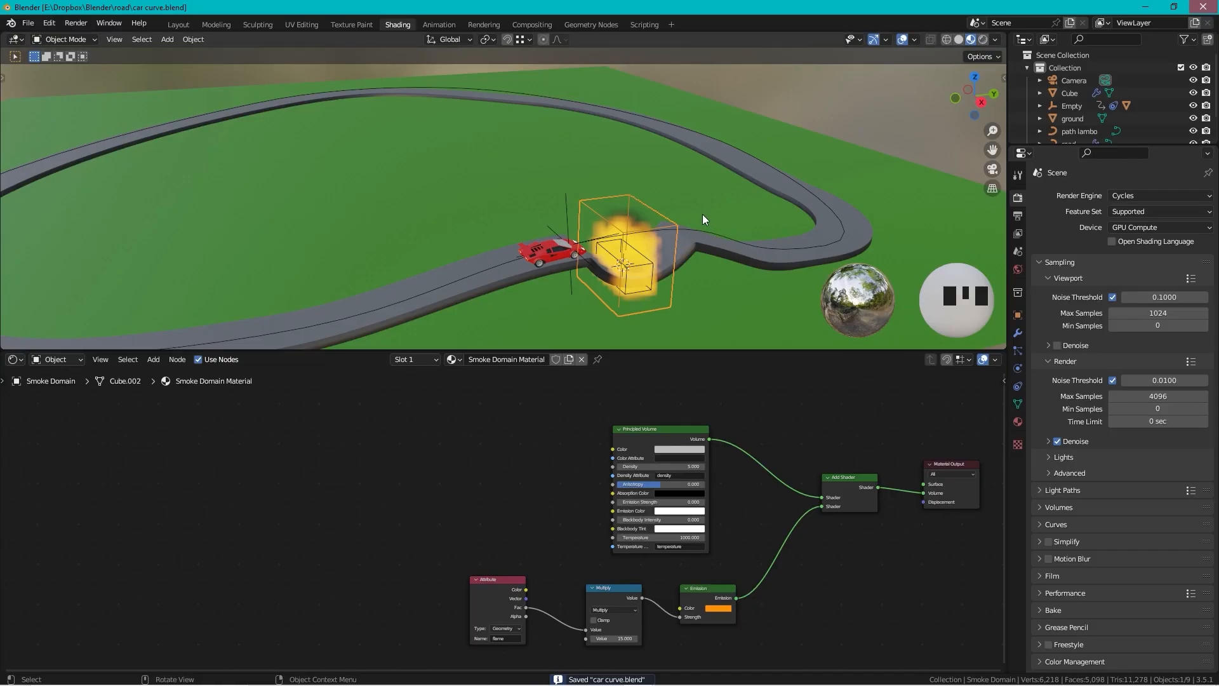
Step: Play back the lap from the camera view in rendered shading, stop it, and undo the last change
{"action": "key", "text": "space"}
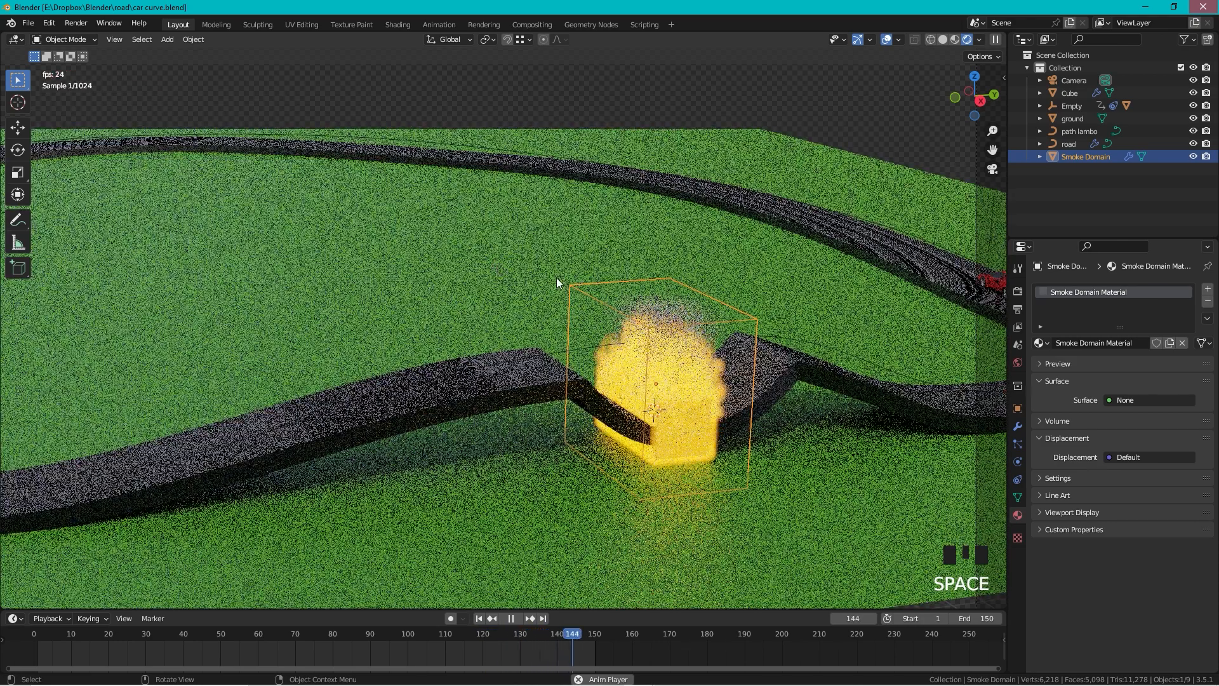
{"action": "scroll", "coordinate": [559, 284], "scroll_direction": "down", "scroll_amount": 2}
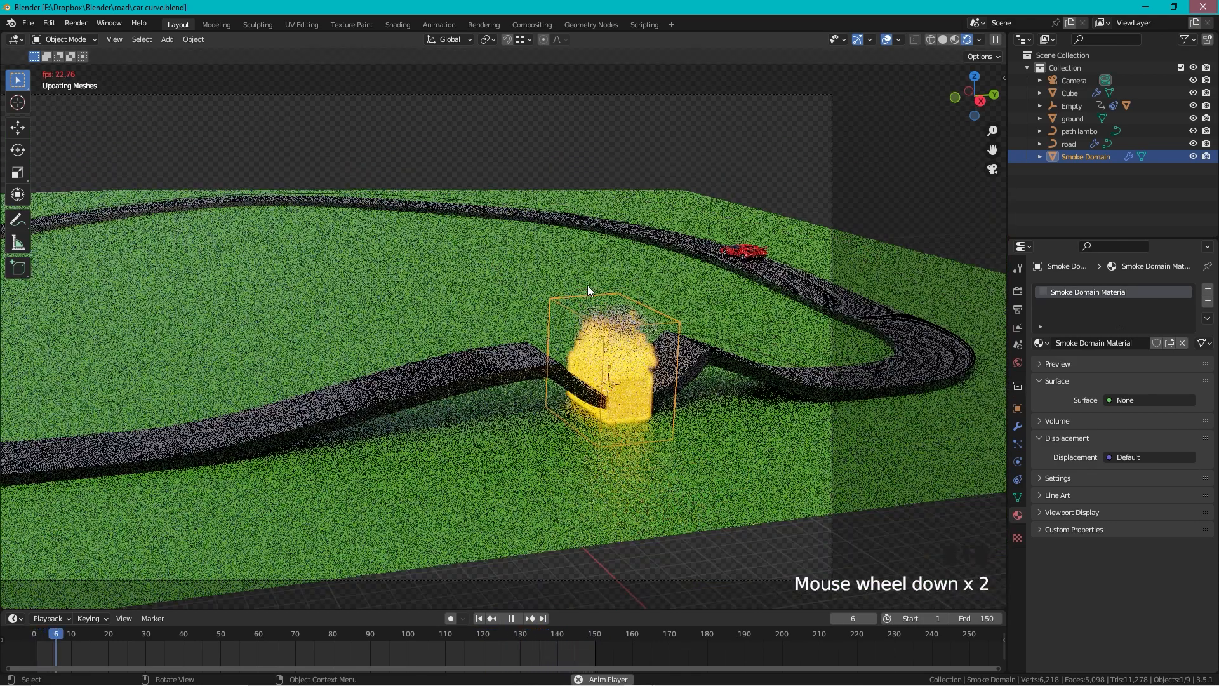
{"action": "scroll", "coordinate": [578, 311], "scroll_direction": "down", "scroll_amount": 1}
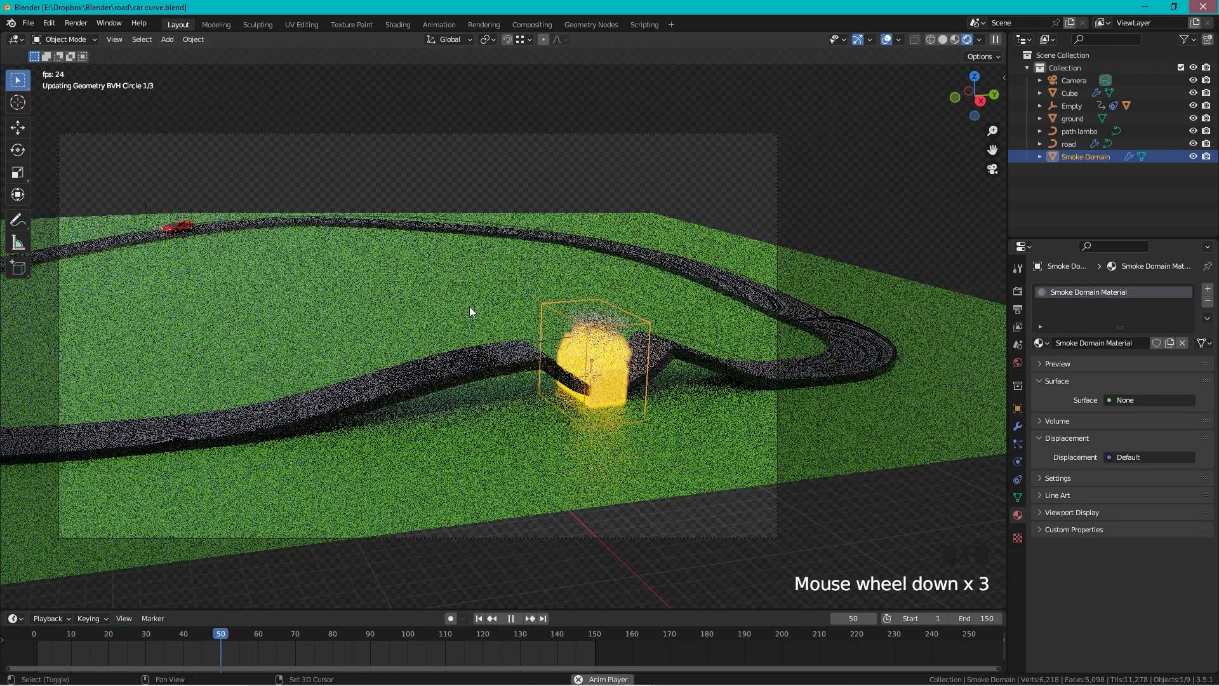
{"action": "middle_click_drag", "start_coordinate": [464, 306], "coordinate": [559, 311], "text": "shift"}
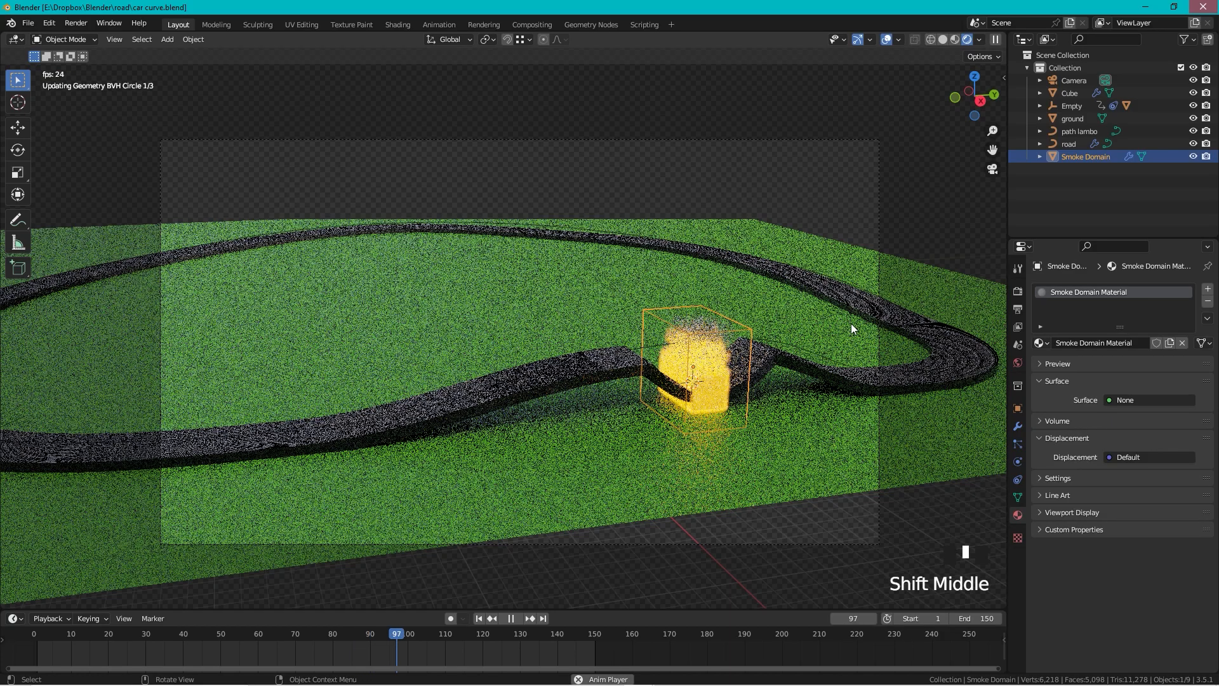
{"action": "key", "text": "space"}
{"action": "middle_click_drag", "start_coordinate": [875, 322], "coordinate": [876, 321]}
{"action": "key", "text": "ctrl+z"}
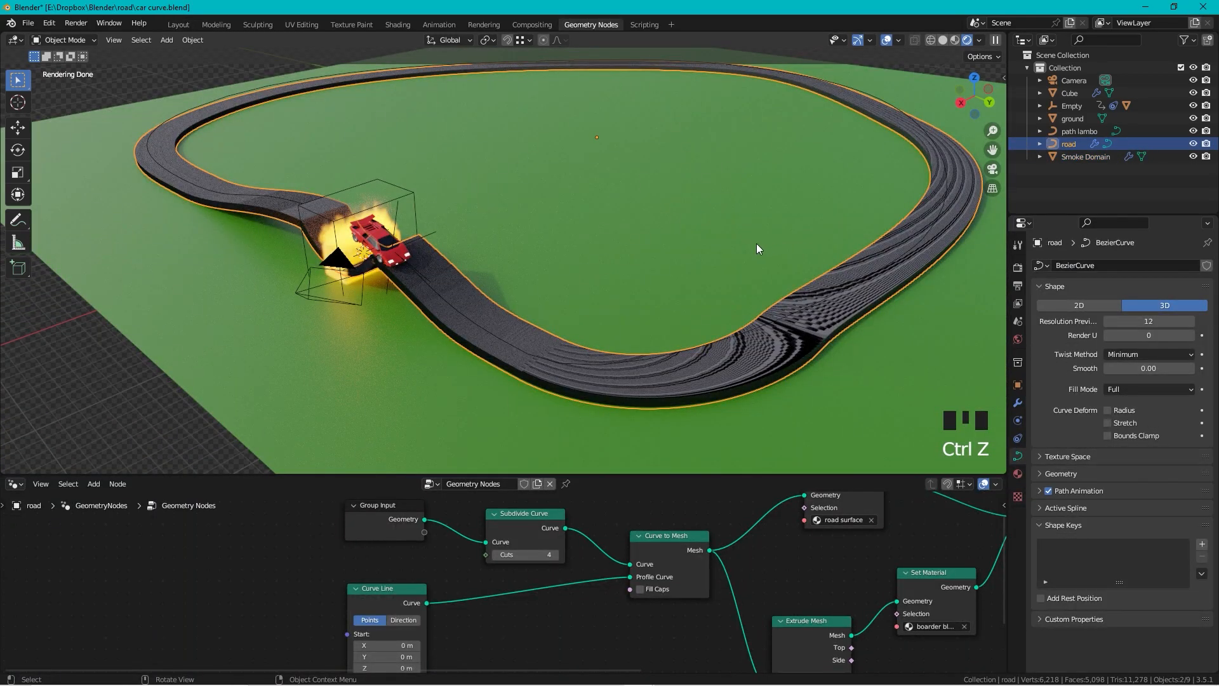
Step: Set the road curve's twist method to Z-Up
{"action": "scroll", "coordinate": [756, 249], "scroll_direction": "down", "scroll_amount": 1}
{"action": "middle_click_drag", "start_coordinate": [640, 249], "coordinate": [671, 277]}
{"action": "scroll", "coordinate": [730, 263], "scroll_direction": "up", "scroll_amount": 2}
{"action": "scroll", "coordinate": [746, 264], "scroll_direction": "down", "scroll_amount": 1}
{"action": "middle_click_drag", "start_coordinate": [745, 265], "coordinate": [684, 318]}
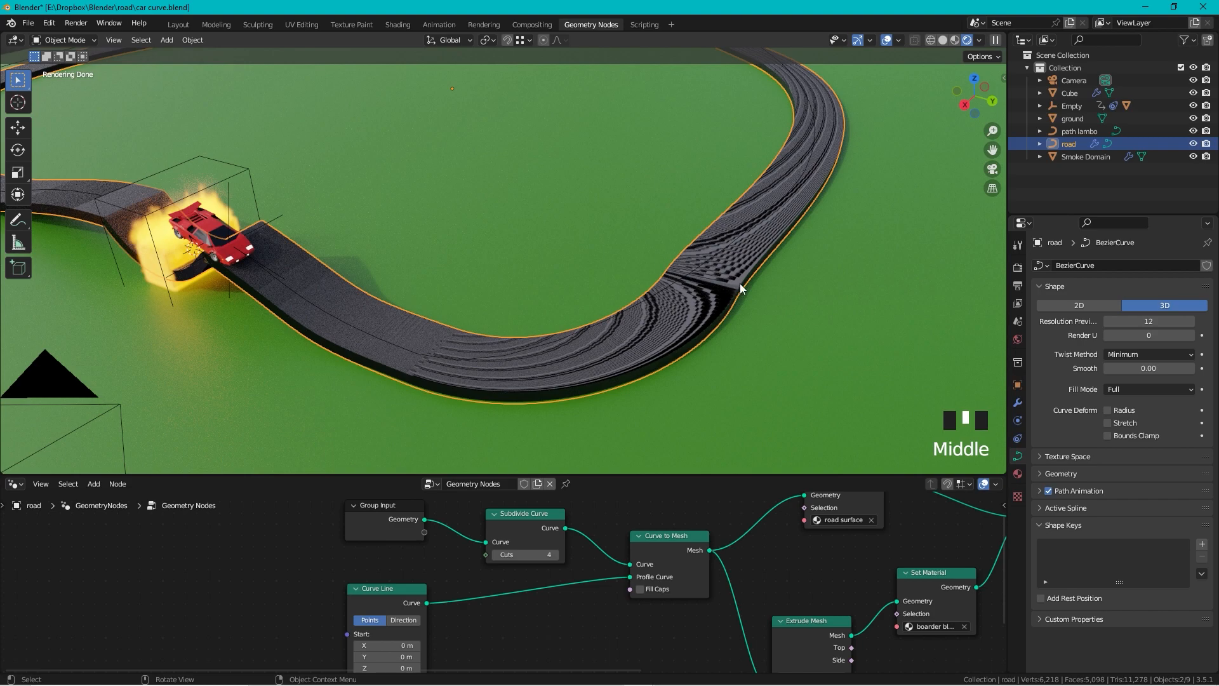
{"action": "left_click", "coordinate": [1110, 353]}
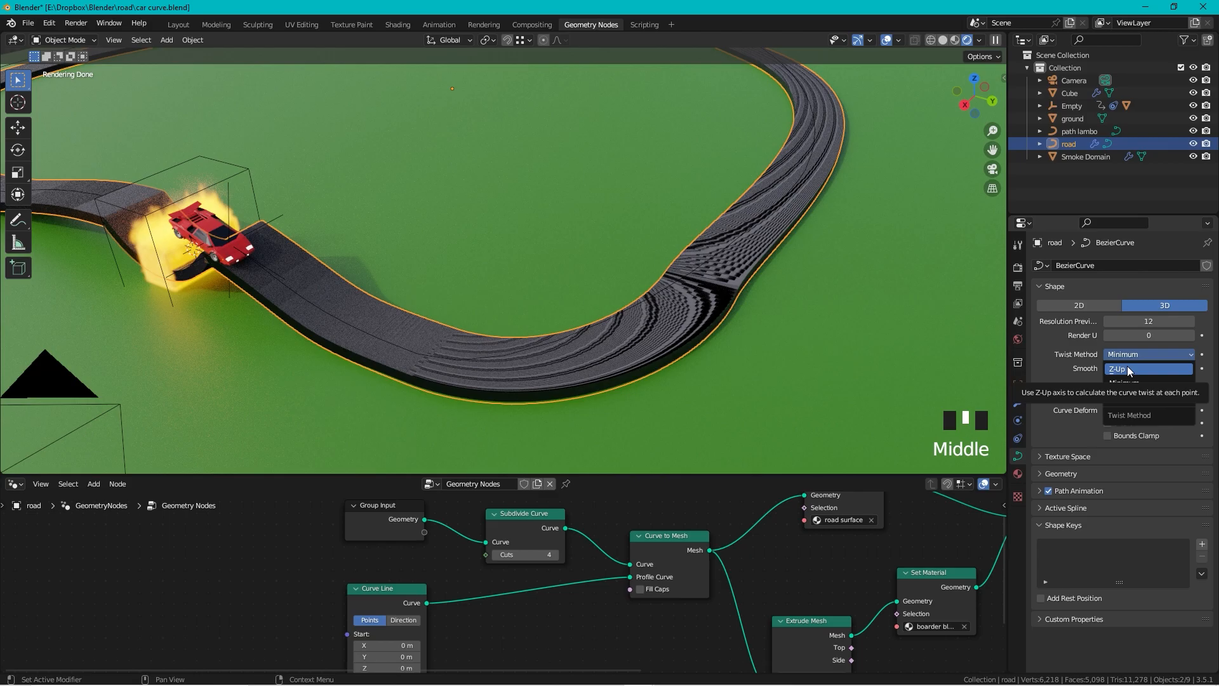
{"action": "left_click", "coordinate": [1127, 365]}
Step: Align the camera to a view of the track with the jumping car and test-render frame 124
{"action": "scroll", "coordinate": [699, 301], "scroll_direction": "down", "scroll_amount": 2}
{"action": "scroll", "coordinate": [699, 301], "scroll_direction": "down", "scroll_amount": 1}
{"action": "middle_click_drag", "start_coordinate": [587, 275], "coordinate": [491, 282]}
{"action": "scroll", "coordinate": [508, 290], "scroll_direction": "up", "scroll_amount": 1}
{"action": "scroll", "coordinate": [505, 293], "scroll_direction": "up", "scroll_amount": 1}
{"action": "key", "text": "ctrl+alt+KP_0"}
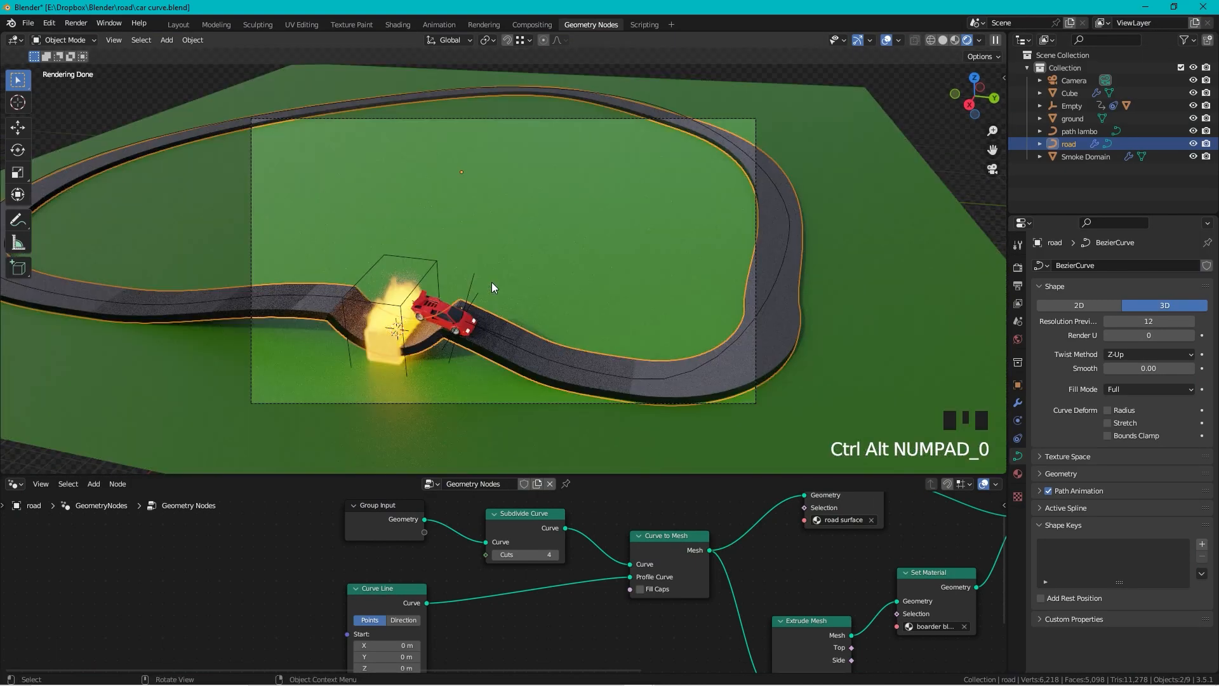
{"action": "key", "text": "F12"}
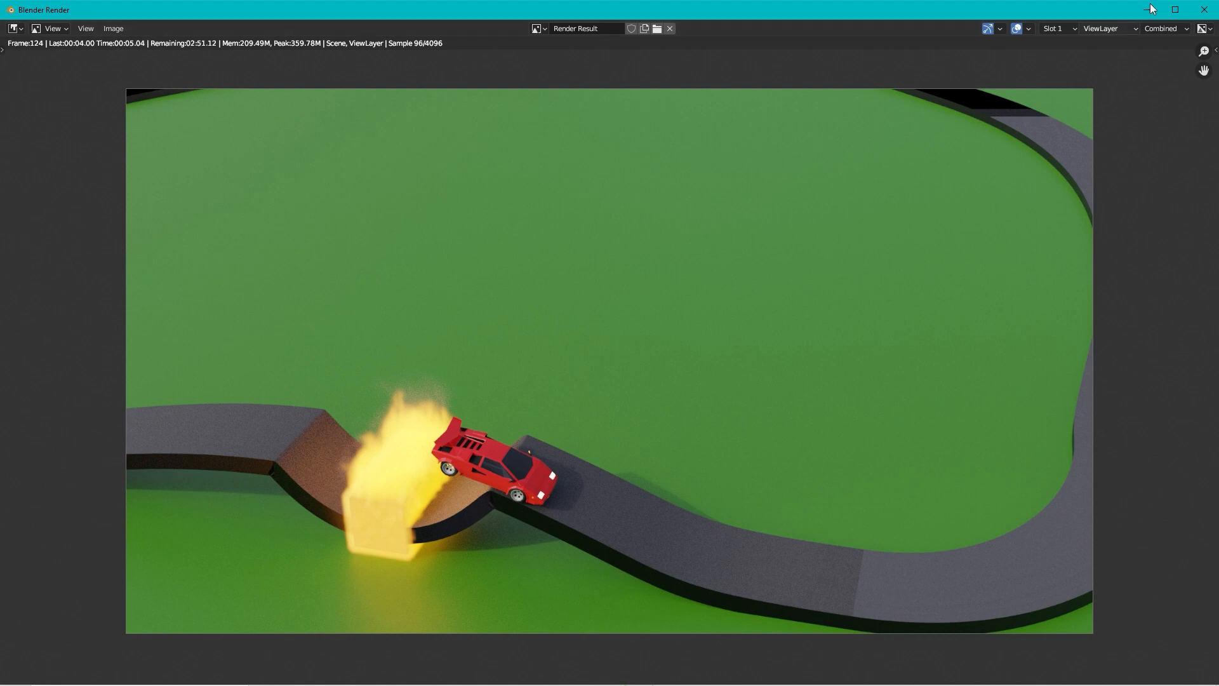
{"action": "left_click", "coordinate": [1205, 10]}
Step: Scale the ground plane up so it extends well beyond the whole track
{"action": "scroll", "coordinate": [717, 198], "scroll_direction": "down", "scroll_amount": 2}
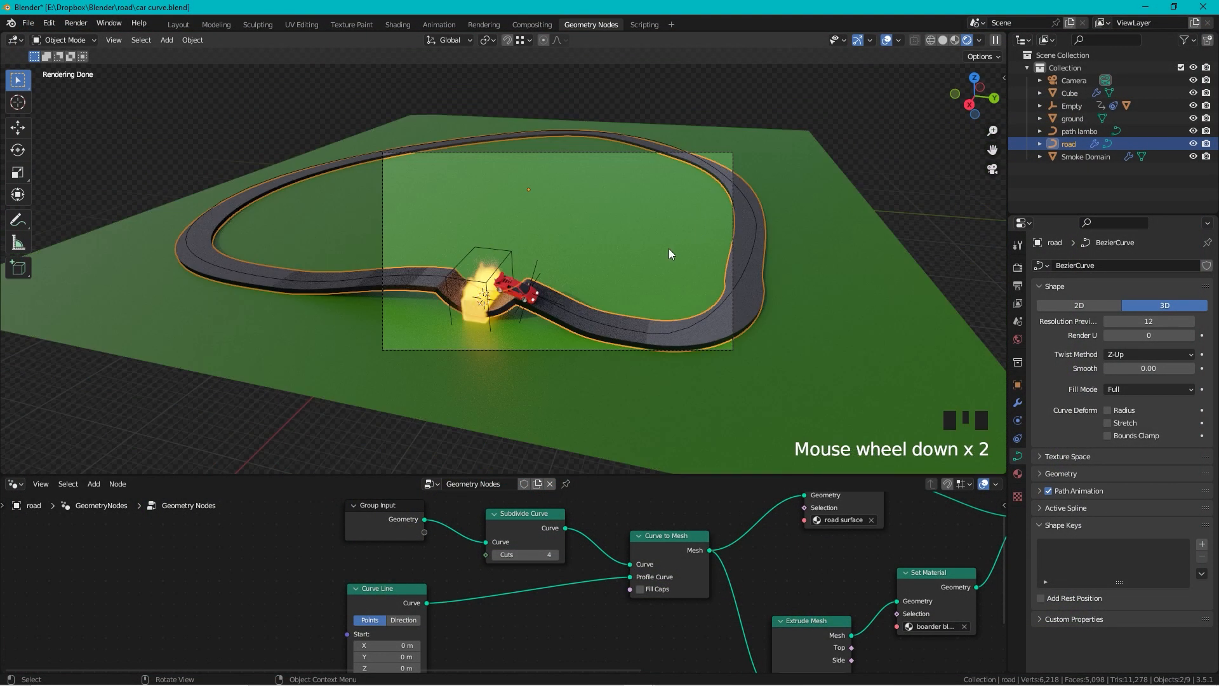
{"action": "left_click", "coordinate": [634, 223]}
{"action": "key", "text": "s"}
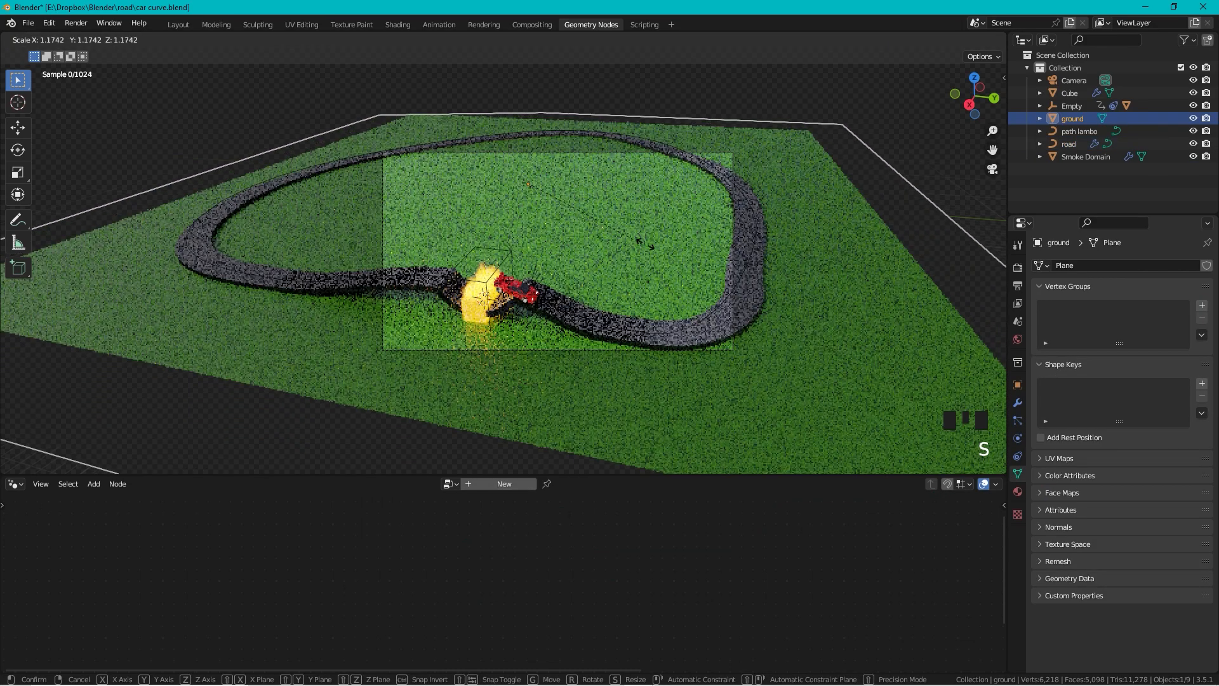
{"action": "left_click", "coordinate": [848, 242]}
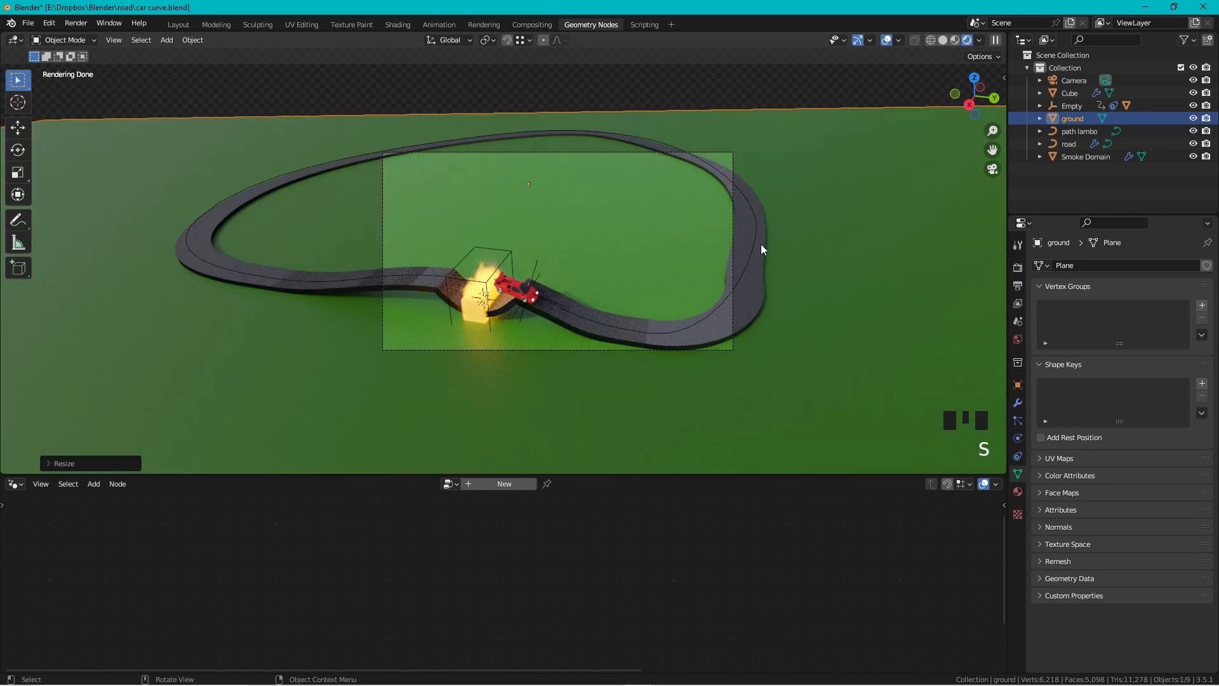
Step: Pull the camera back along its local Z axis and shift it so the track's full width fits the frame
{"action": "left_click", "coordinate": [732, 350]}
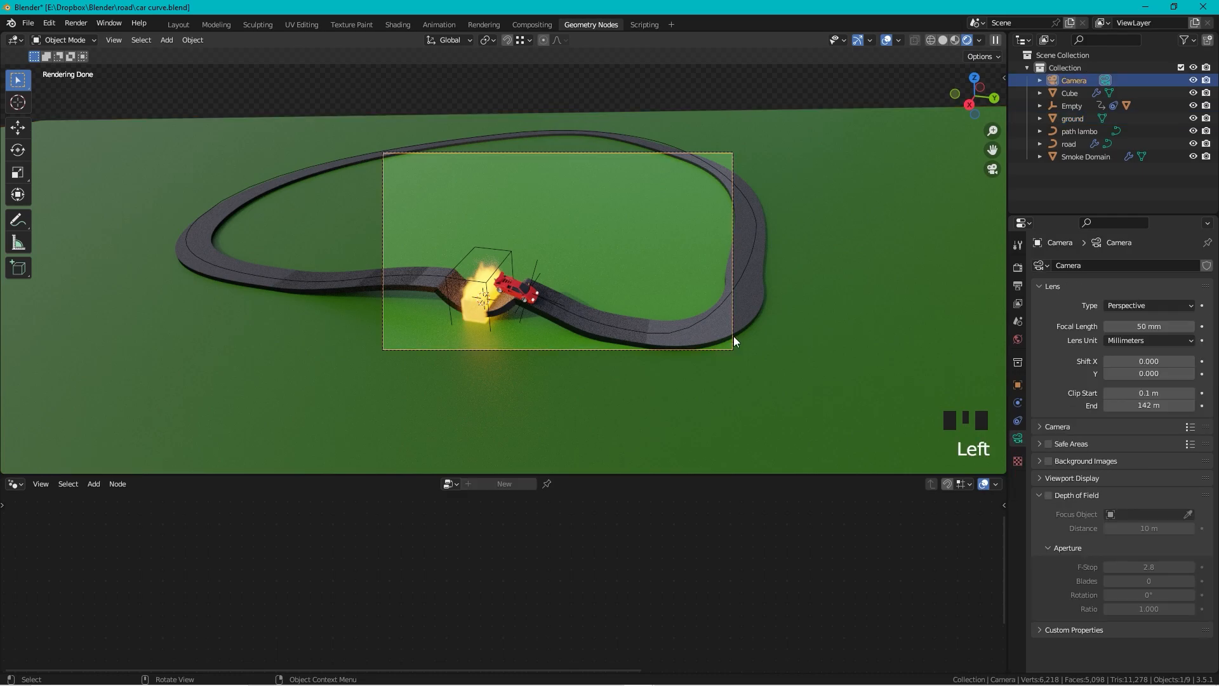
{"action": "key", "text": "g"}
{"action": "key", "text": "z"}
{"action": "key", "text": "z"}
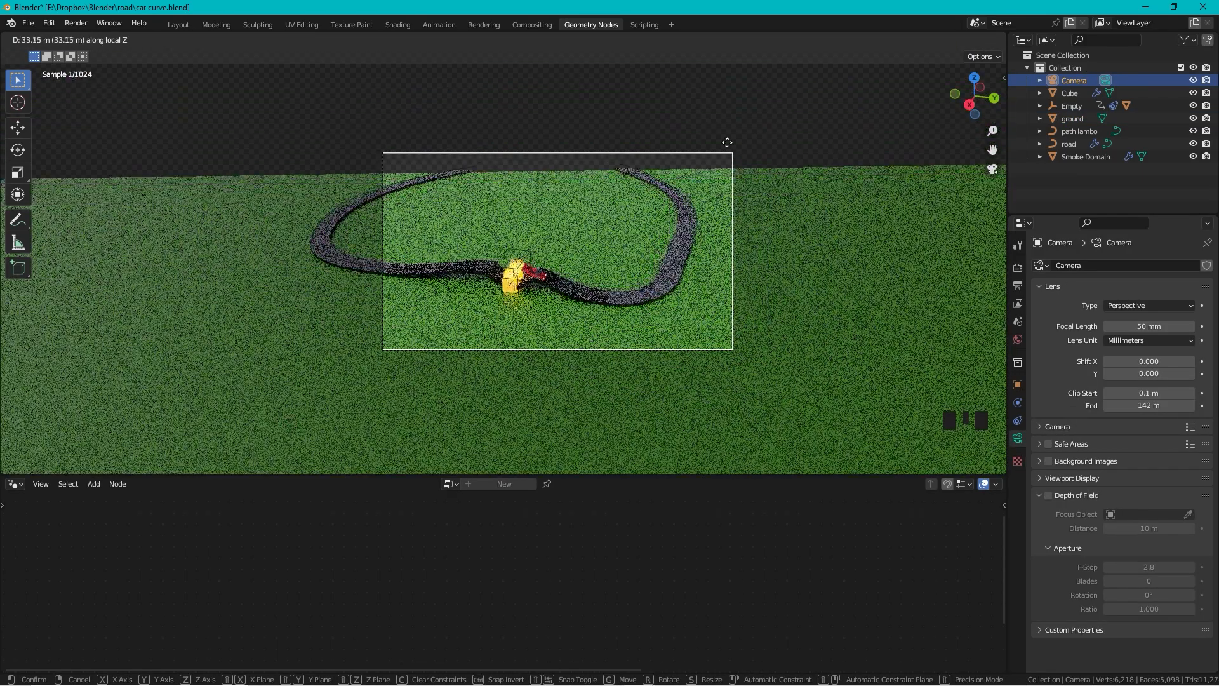
{"action": "left_click", "coordinate": [919, 437]}
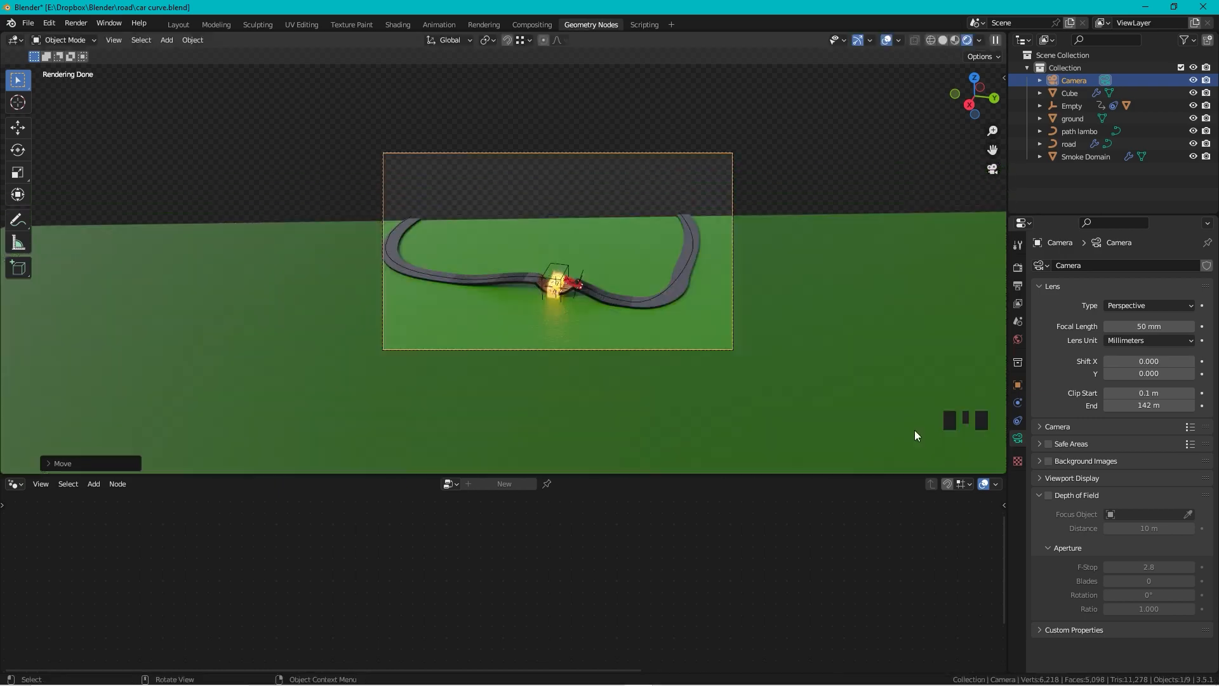
{"action": "key", "text": "g"}
{"action": "left_click", "coordinate": [904, 424]}
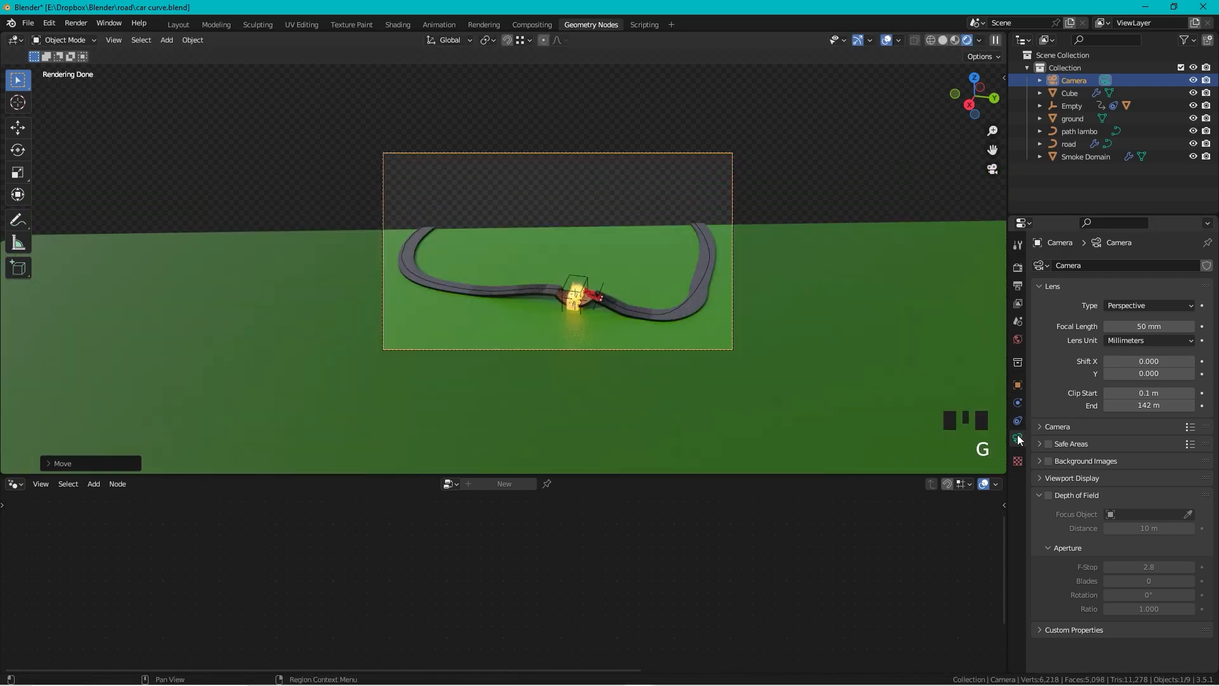
Step: Set the camera's clip end to 222 m and shift the camera to frame the complete track
{"action": "left_click_drag", "start_coordinate": [1181, 405], "coordinate": [1212, 405]}
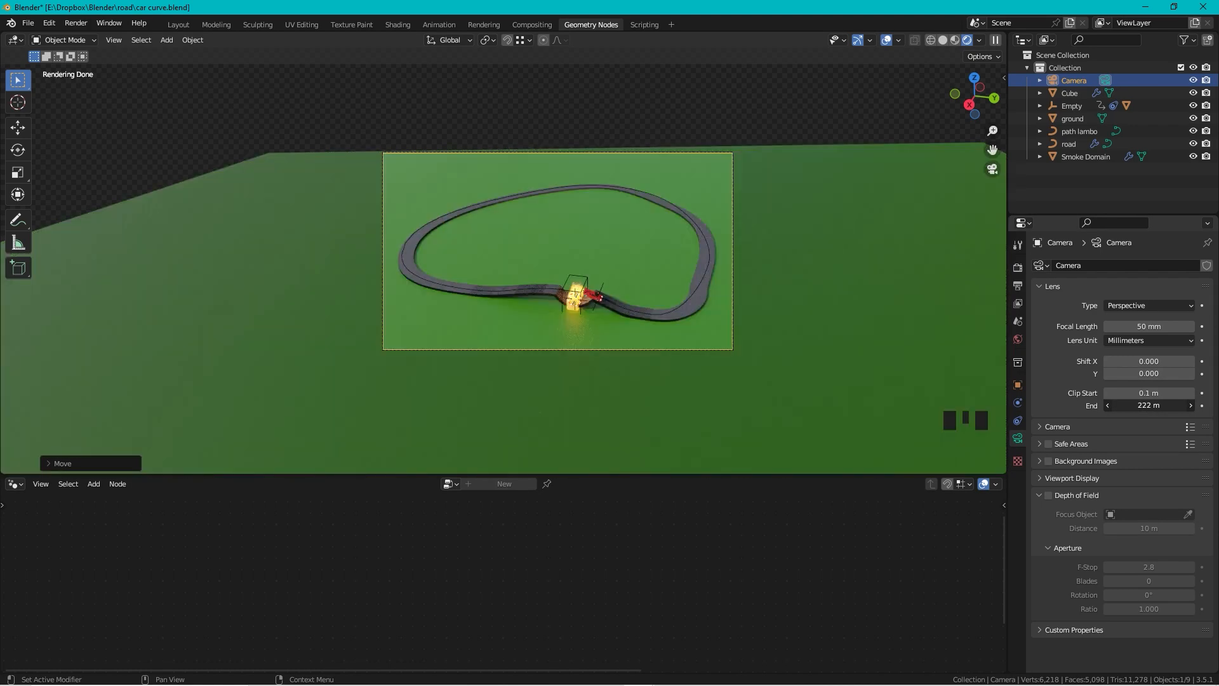
{"action": "key", "text": "g"}
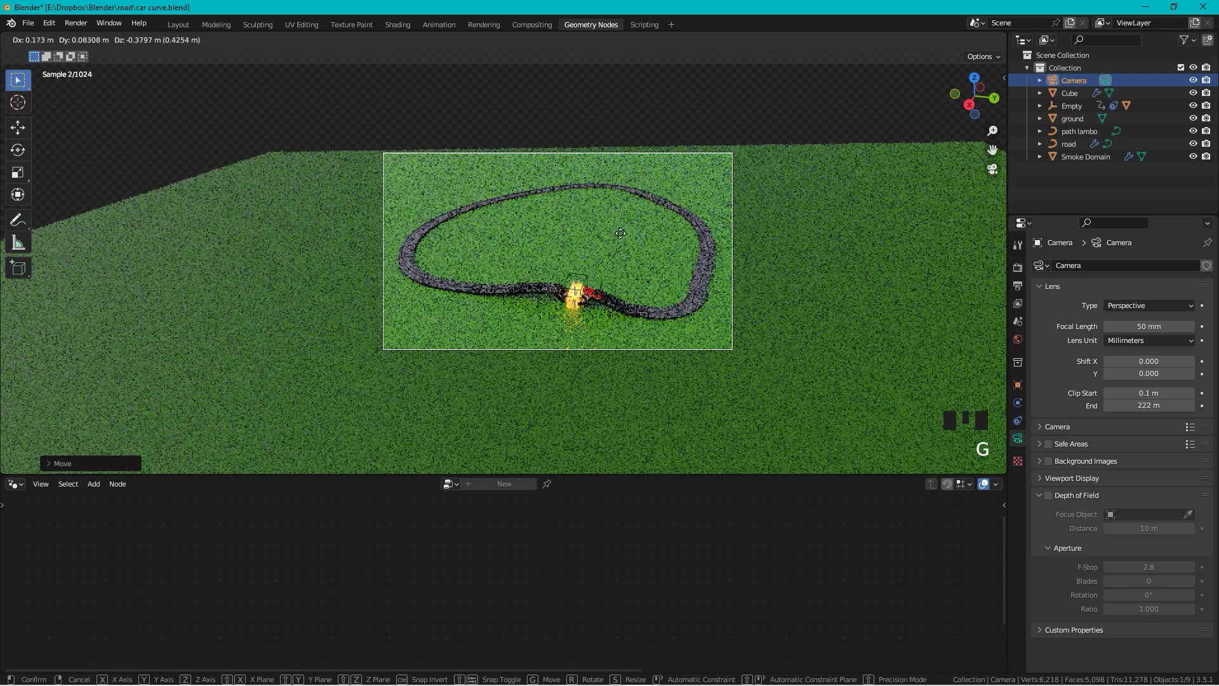
{"action": "left_click", "coordinate": [610, 376]}
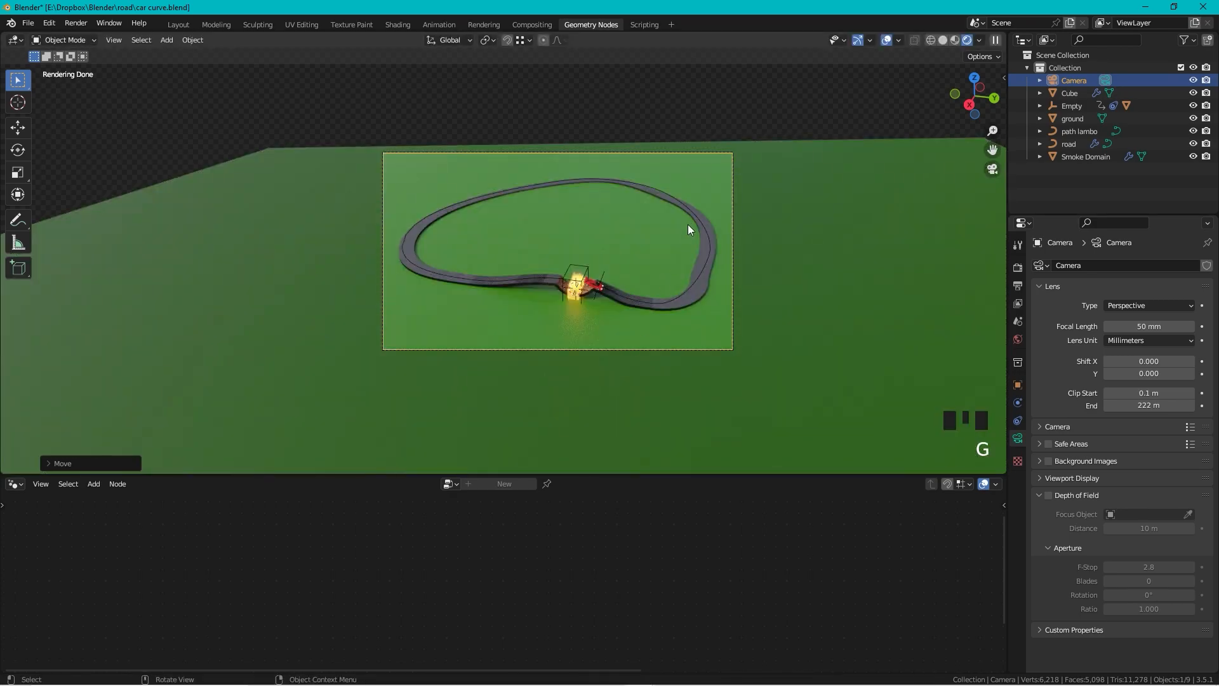
{"action": "scroll", "coordinate": [688, 238], "scroll_direction": "up", "scroll_amount": 2}
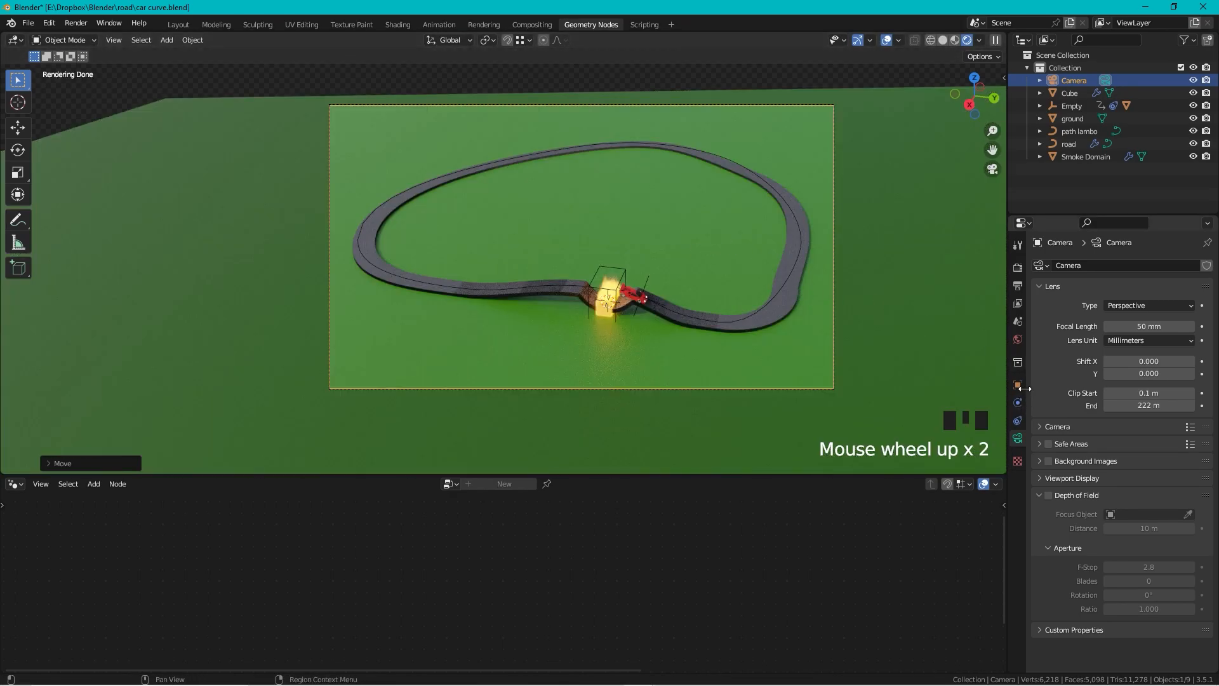
Step: Rename the ground plane's material to black gloss
{"action": "left_click", "coordinate": [886, 307]}
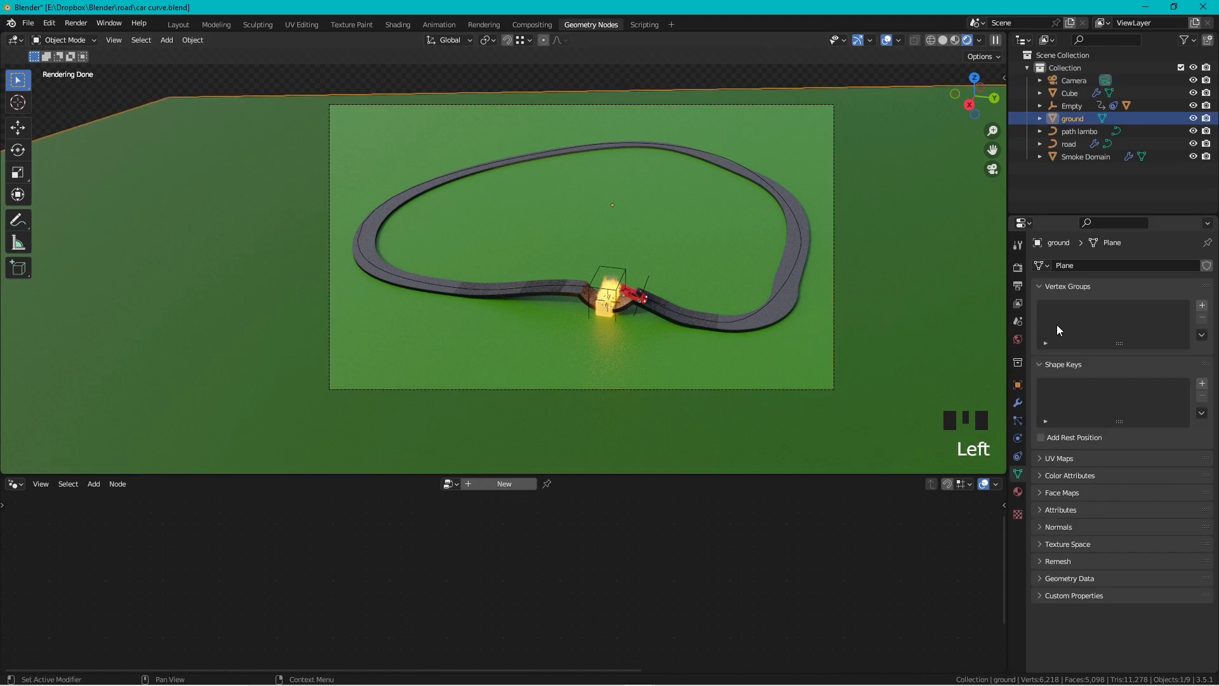
{"action": "left_click", "coordinate": [1018, 492]}
{"action": "left_click", "coordinate": [1085, 319]}
{"action": "type", "text": "black"}
{"action": "key", "text": "Return"}
Step: Give the black gloss material a black base color and a roughness of 0.333
{"action": "left_click", "coordinate": [1148, 431]}
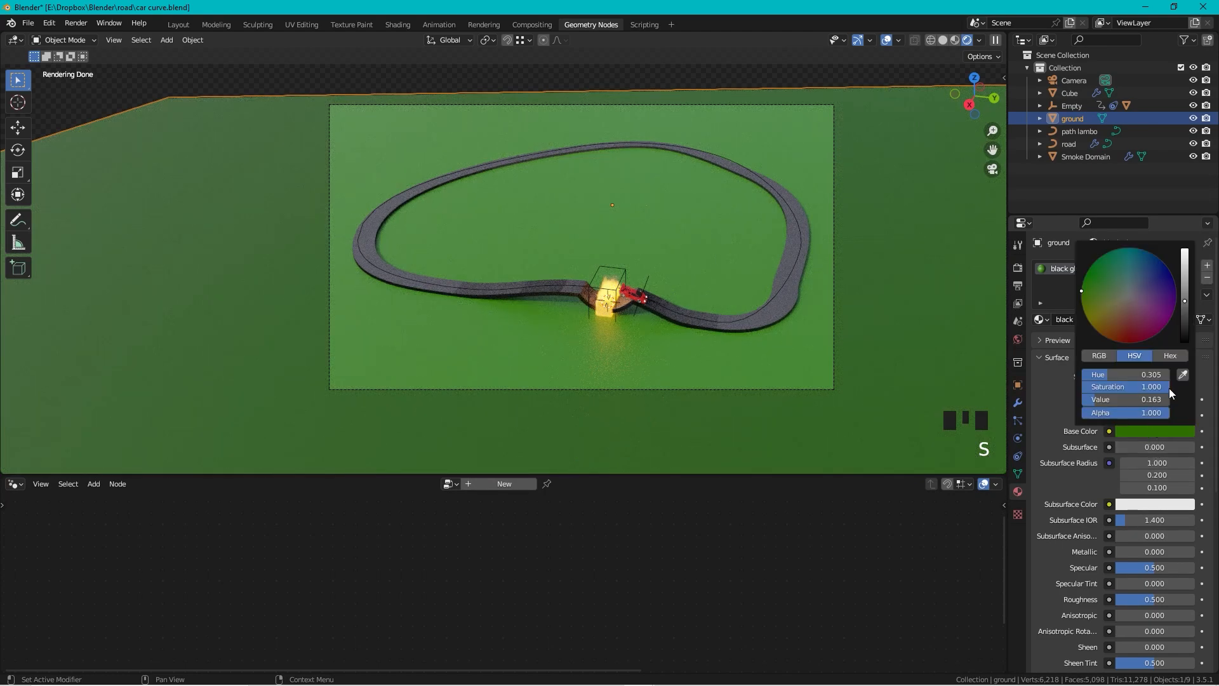
{"action": "left_click_drag", "start_coordinate": [1182, 315], "coordinate": [1184, 343]}
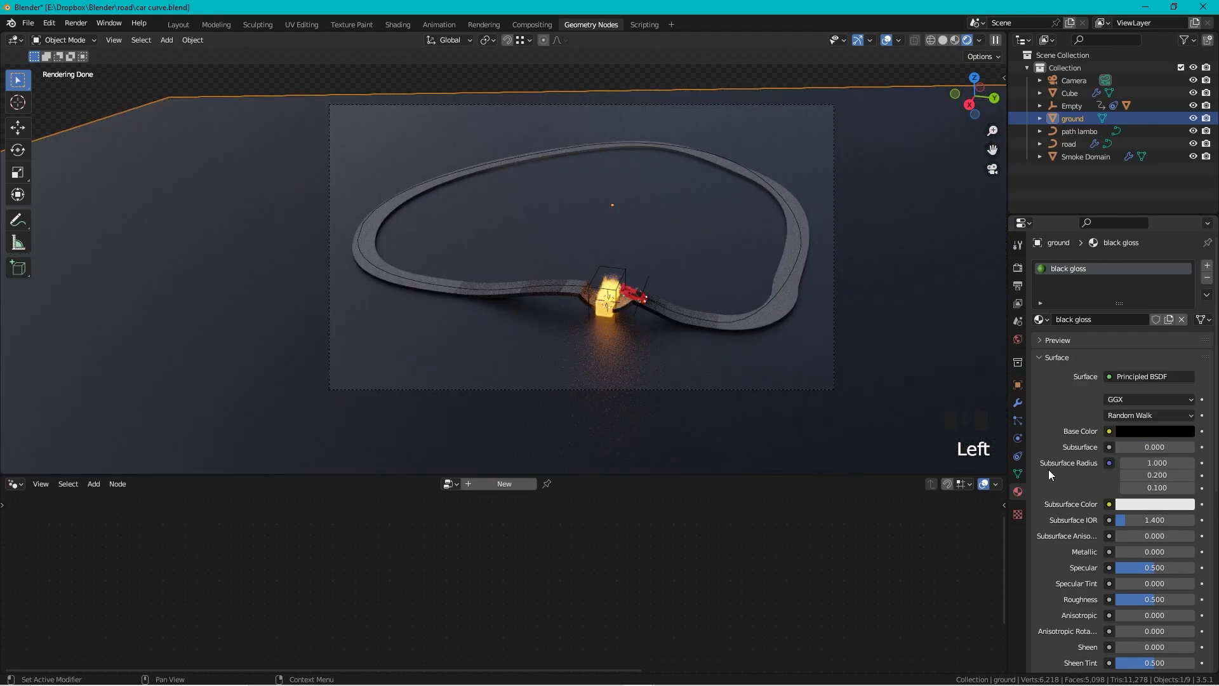
{"action": "mouse_move", "coordinate": [1137, 598]}
{"action": "left_mouse_down"}
{"action": "mouse_move", "coordinate": [1117, 599]}
{"action": "mouse_move", "coordinate": [1141, 599]}
{"action": "left_mouse_up"}
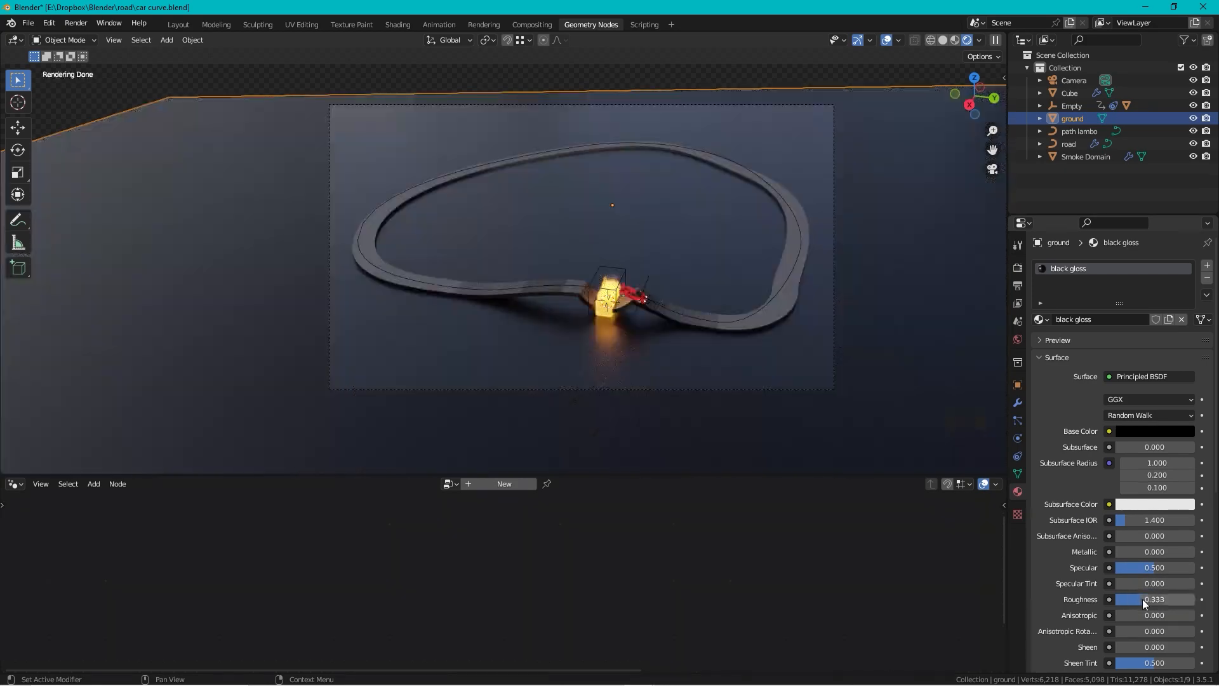
Step: Set the world background strength to 0.3
{"action": "left_click", "coordinate": [1016, 338]}
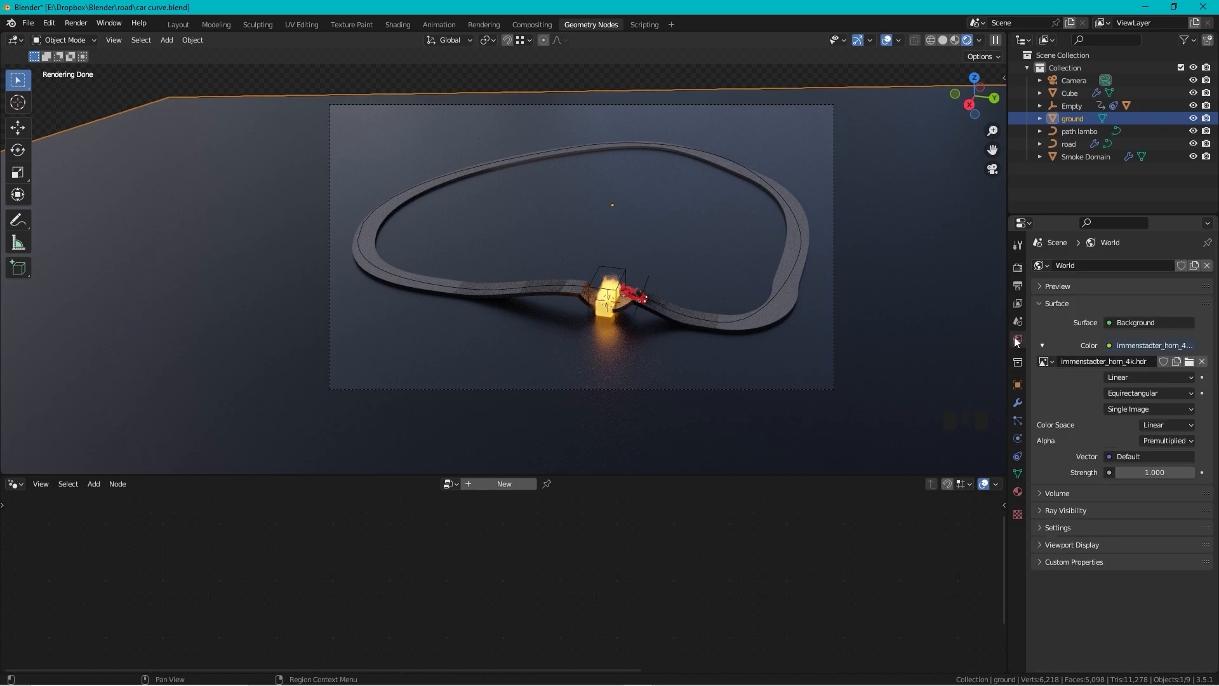
{"action": "left_click_drag", "start_coordinate": [1155, 472], "coordinate": [1161, 472]}
{"action": "left_click", "coordinate": [1161, 473]}
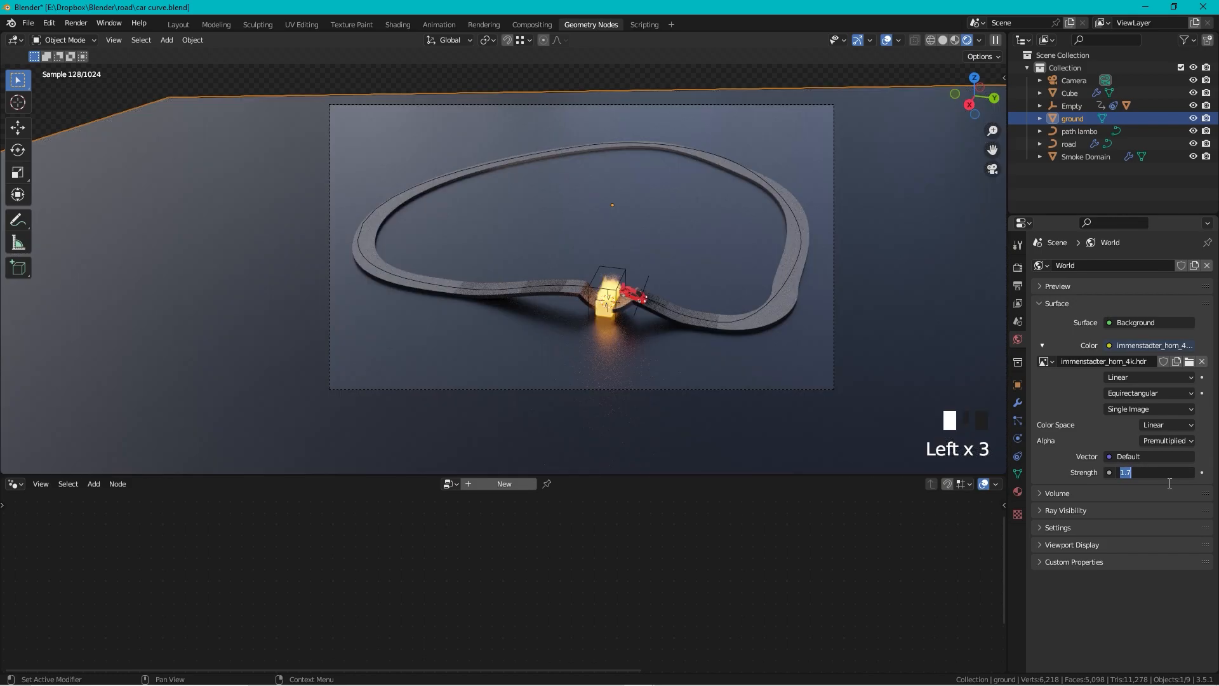
{"action": "type", "text": "0.3"}
{"action": "key", "text": "Return"}
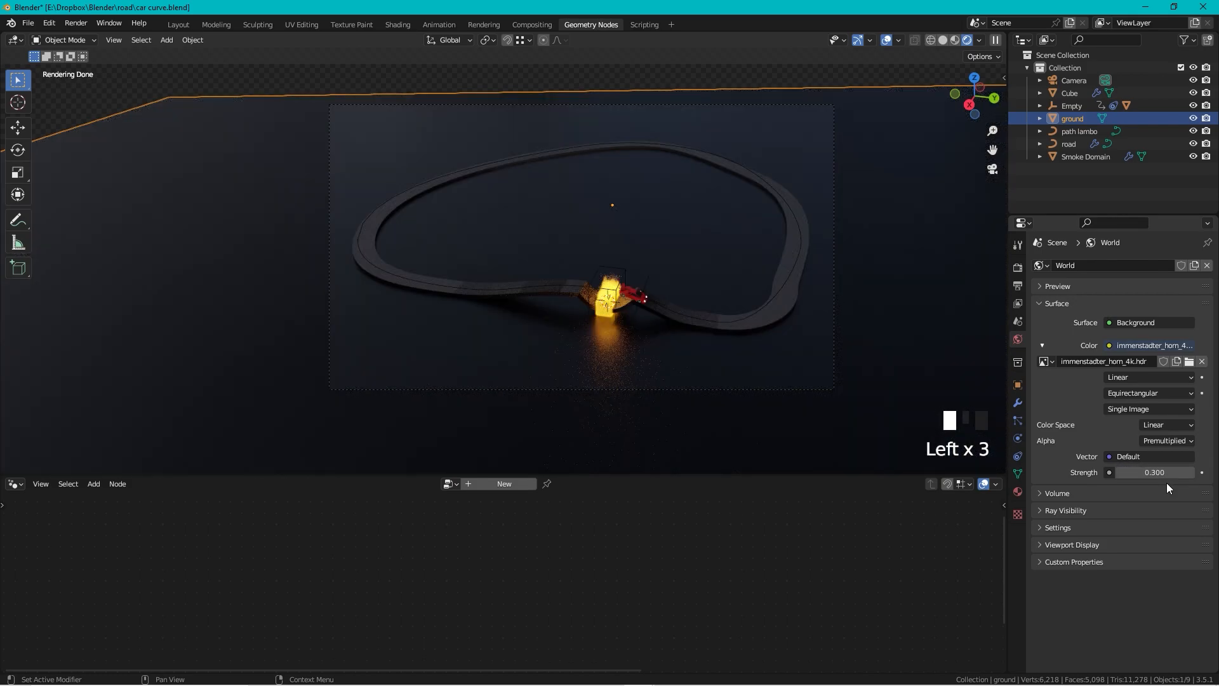
Step: Set the emission strength of the Lamborghini's Front light material to 50
{"action": "scroll", "coordinate": [654, 310], "scroll_direction": "up", "scroll_amount": 2}
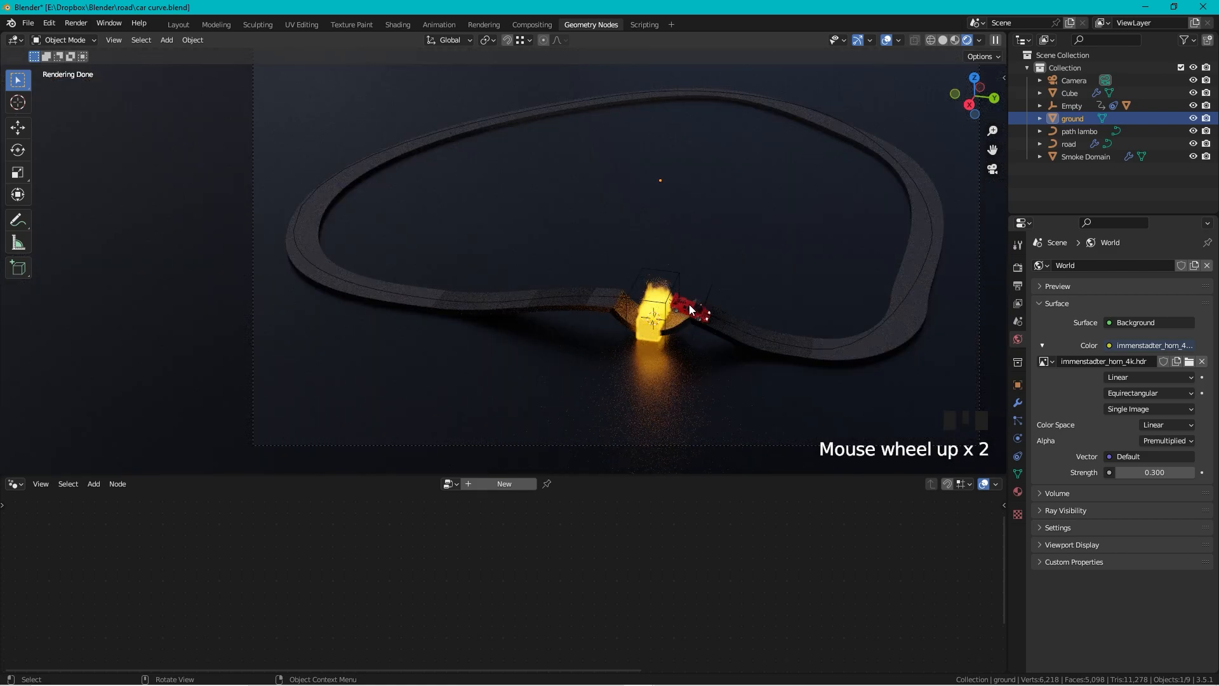
{"action": "left_click", "coordinate": [691, 309]}
{"action": "left_click", "coordinate": [1019, 491]}
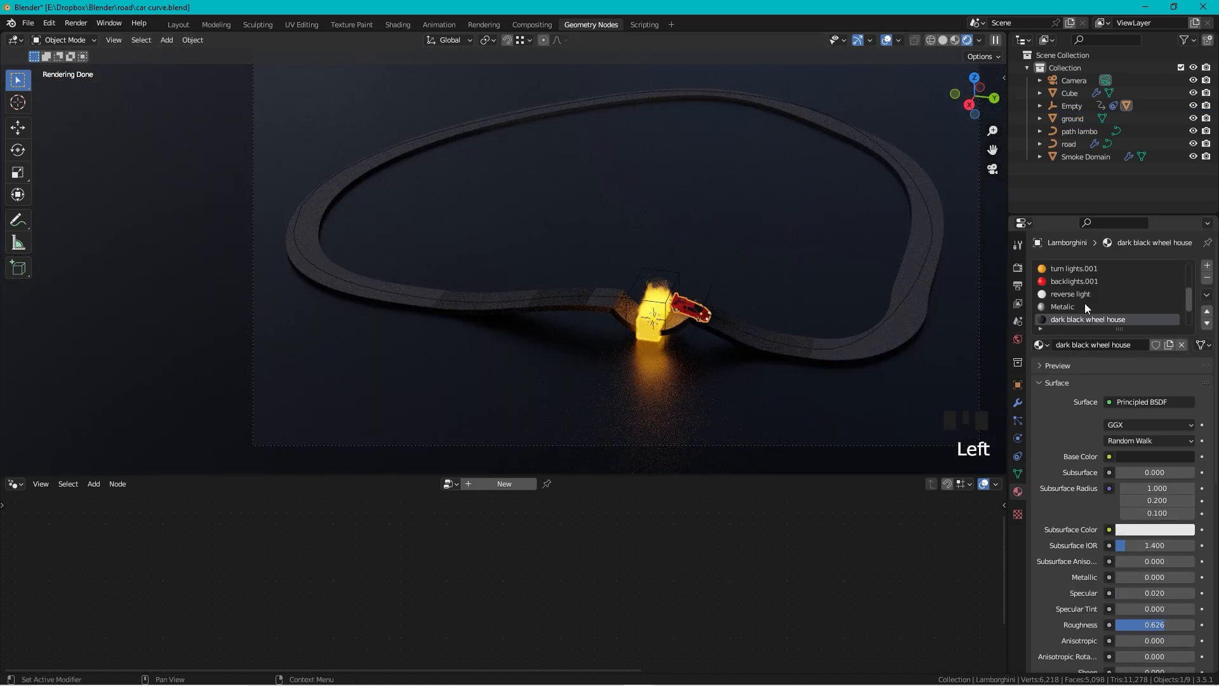
{"action": "scroll", "coordinate": [1082, 291], "scroll_direction": "up", "scroll_amount": 5}
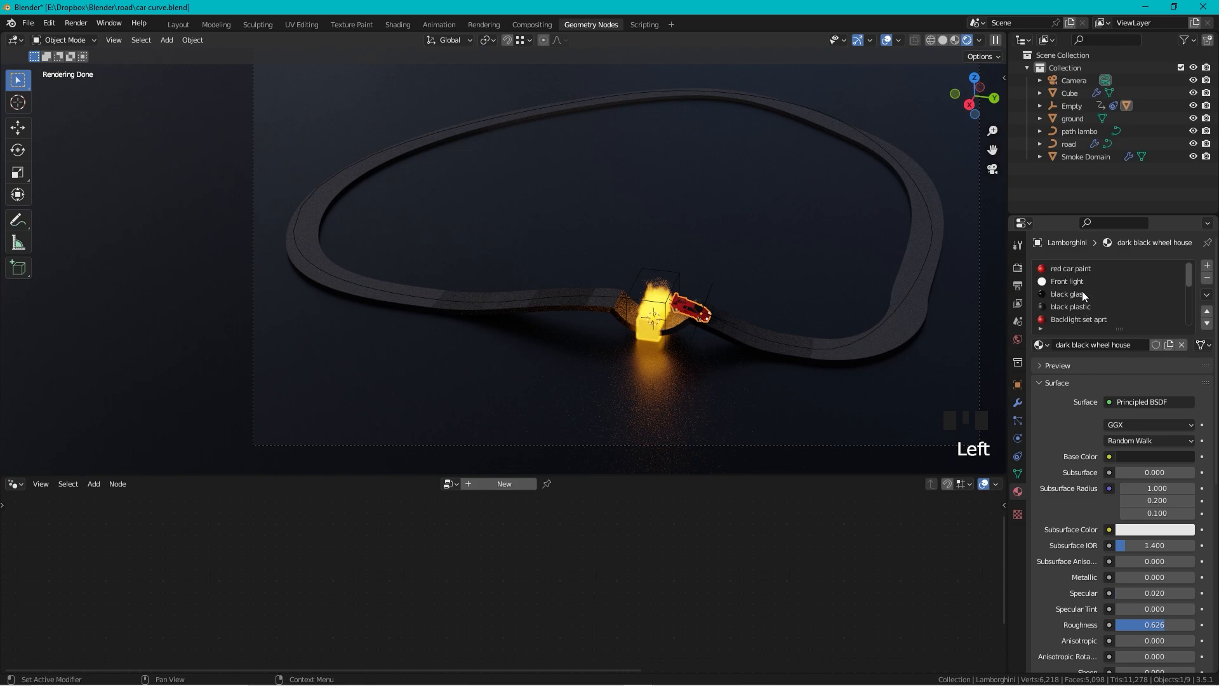
{"action": "left_click", "coordinate": [1082, 280]}
{"action": "scroll", "coordinate": [1143, 415], "scroll_direction": "down", "scroll_amount": 10}
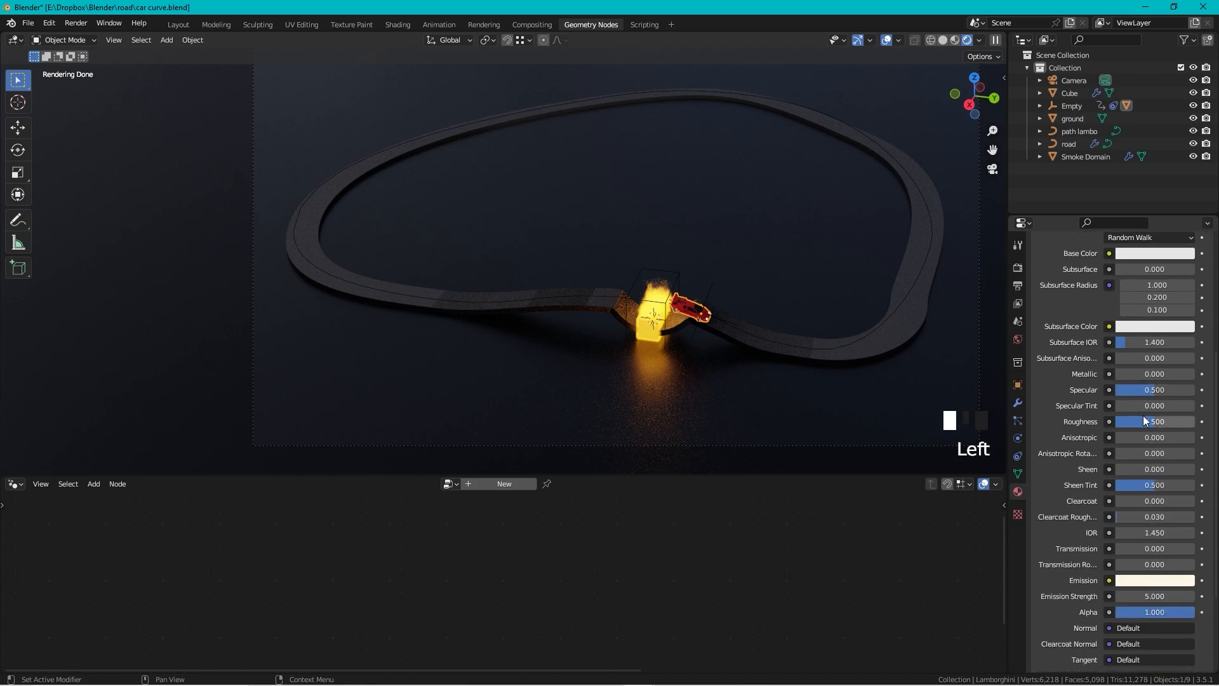
{"action": "left_click", "coordinate": [1168, 520]}
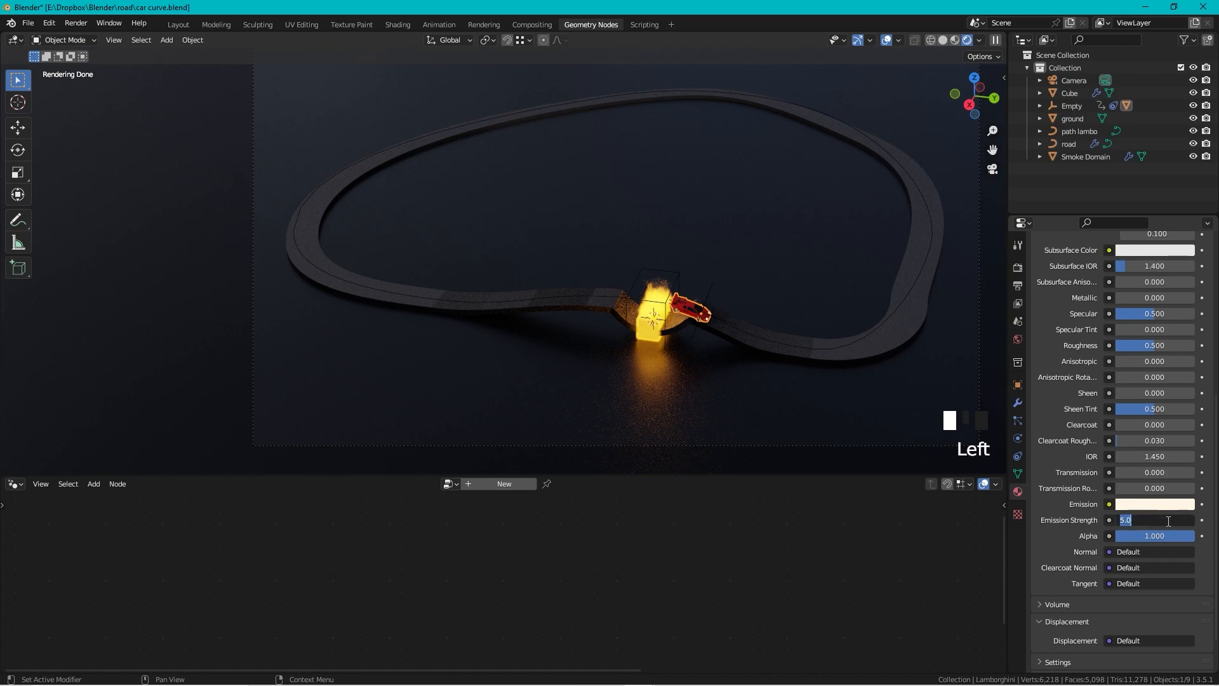
{"action": "type", "text": "50"}
{"action": "key", "text": "Return"}
Step: Play the lap briefly to check the headlights and stop with the car on the straight before the jump
{"action": "key", "text": "space"}
{"action": "key", "text": "space"}
{"action": "key", "text": "space"}
{"action": "key", "text": "space"}
Step: Lower the world background strength to 0.05, trying 0.1 first
{"action": "left_click", "coordinate": [1018, 339]}
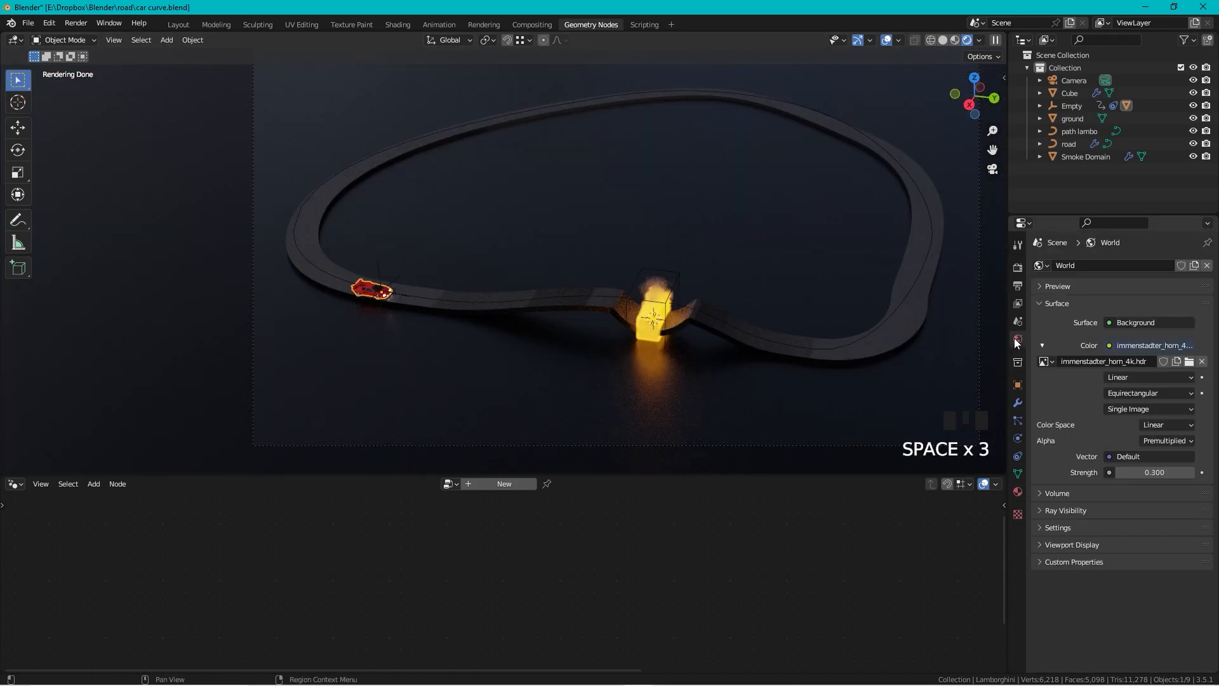
{"action": "left_click", "coordinate": [1174, 472]}
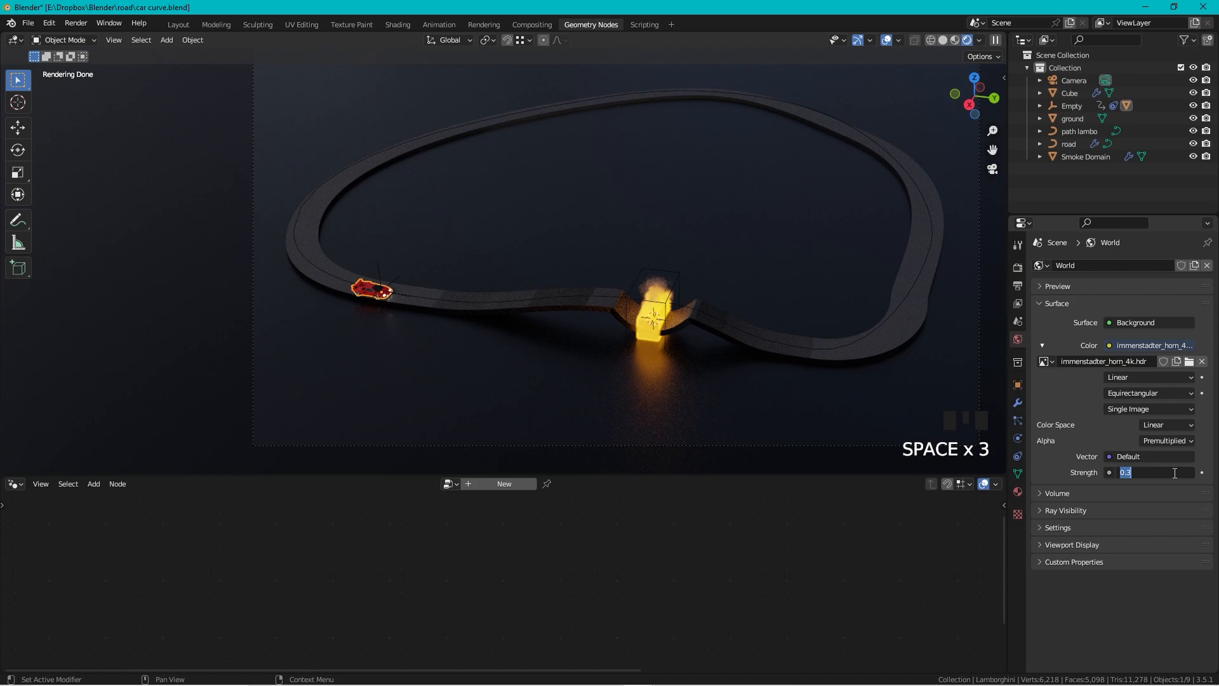
{"action": "type", "text": "0.1"}
{"action": "key", "text": "Return"}
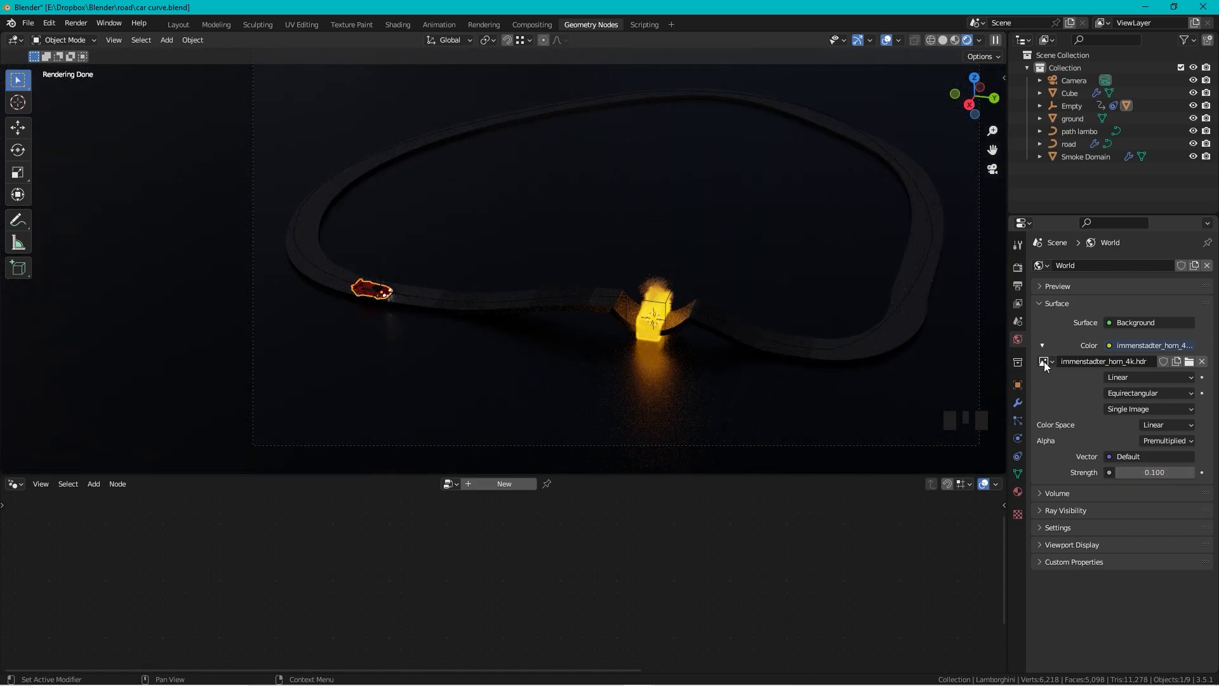
{"action": "left_click", "coordinate": [1153, 473]}
{"action": "key", "text": "BackSpace"}
{"action": "type", "text": ".05"}
{"action": "key", "text": "Return"}
Step: Play the lap in the darkened scene with the Lamborghini selected, and stop once the car is past the jump
{"action": "left_click", "coordinate": [383, 306]}
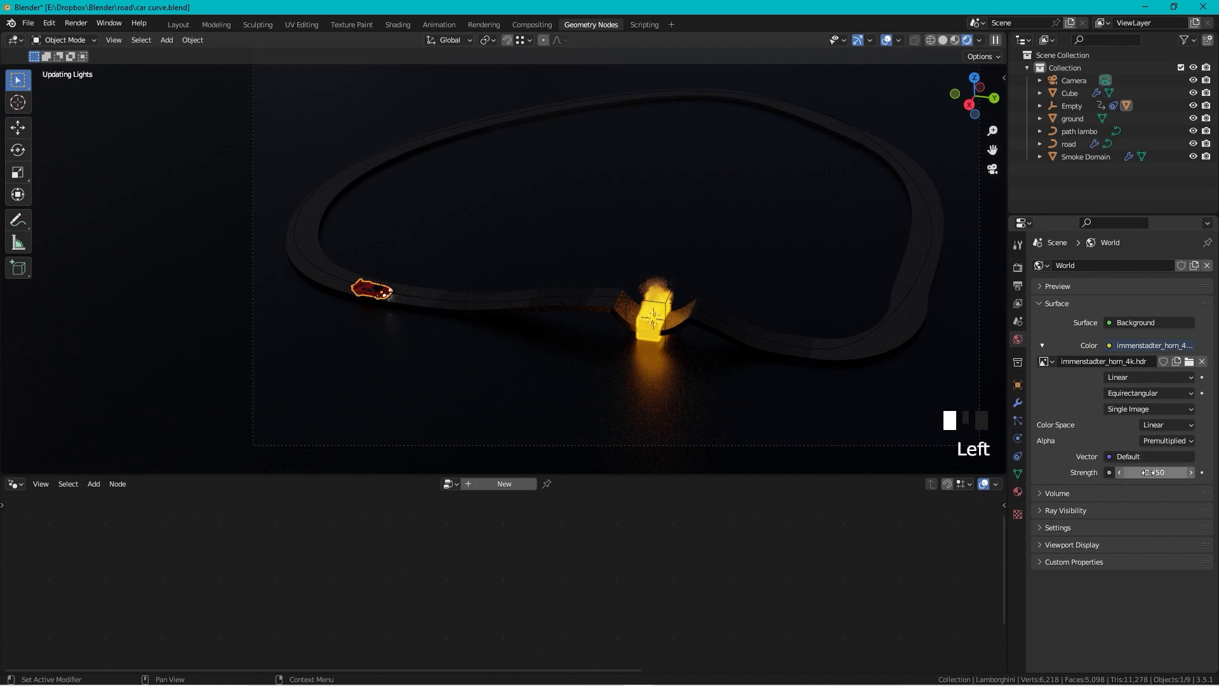
{"action": "left_click", "coordinate": [350, 290]}
{"action": "key", "text": "space"}
{"action": "key", "text": "space"}
{"action": "key", "text": "space"}
{"action": "key", "text": "space"}
{"action": "key", "text": "space"}
{"action": "key", "text": "space"}
{"action": "key", "text": "space"}
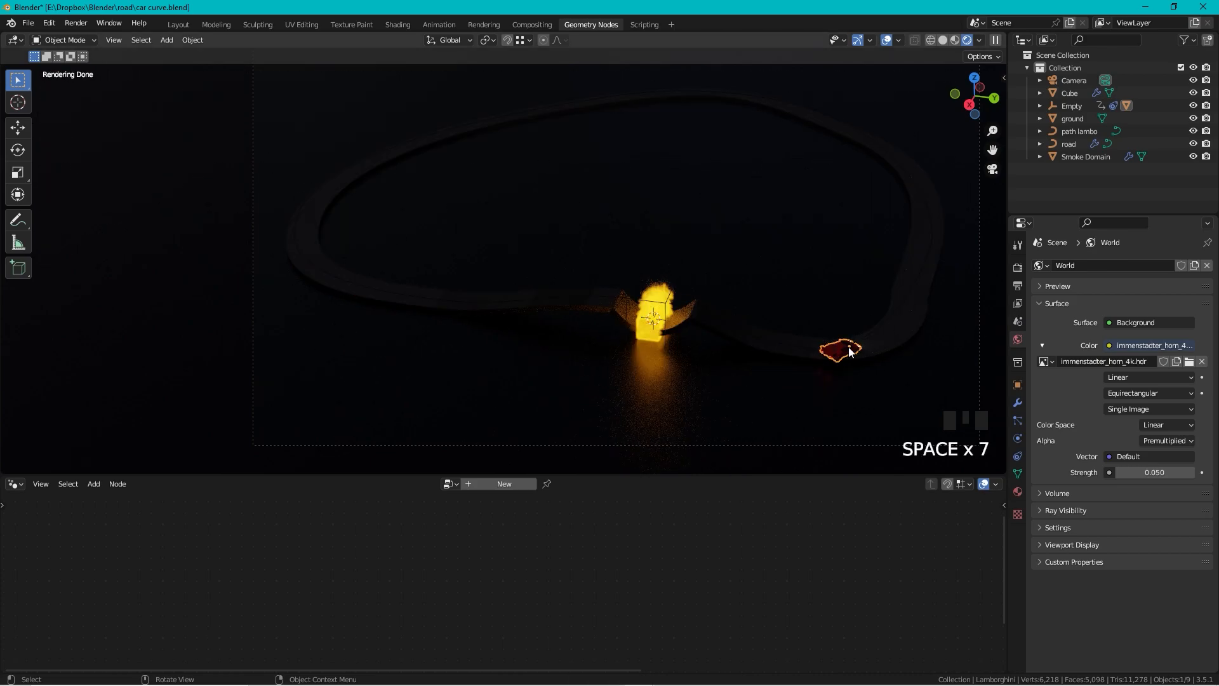
Step: Set the emission strength of the car's Front light material to 500
{"action": "left_click", "coordinate": [1016, 495]}
{"action": "scroll", "coordinate": [1099, 452], "scroll_direction": "down", "scroll_amount": 9}
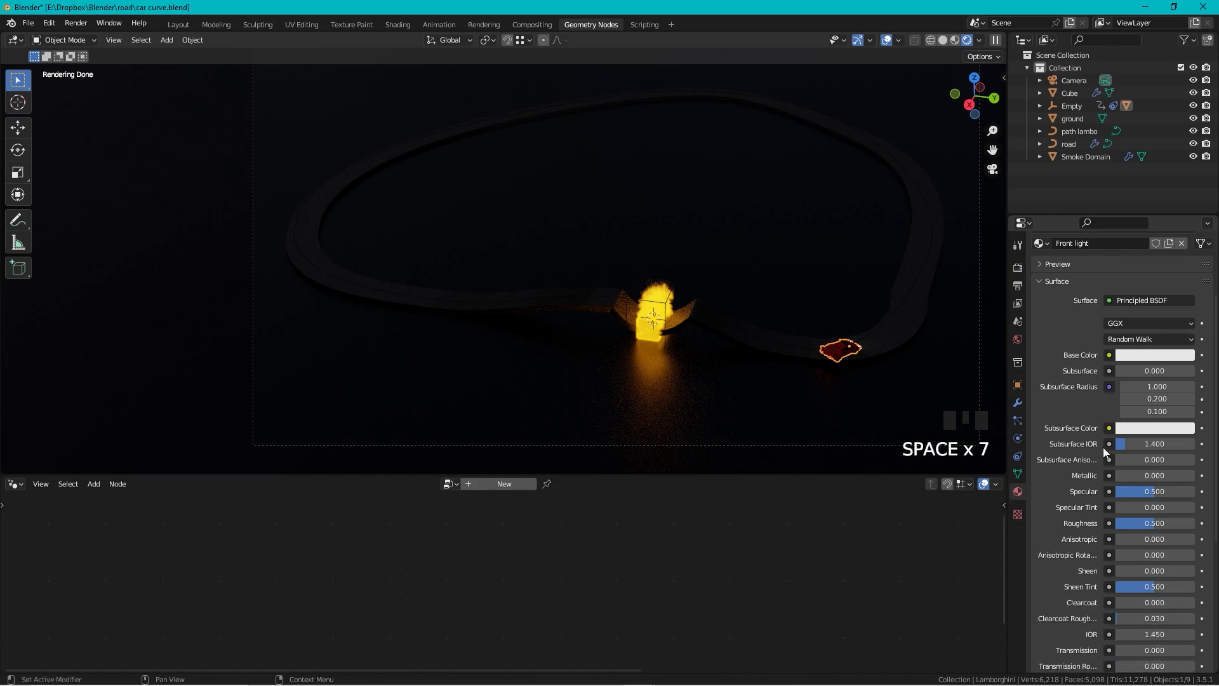
{"action": "left_click", "coordinate": [1173, 569]}
{"action": "type", "text": "500"}
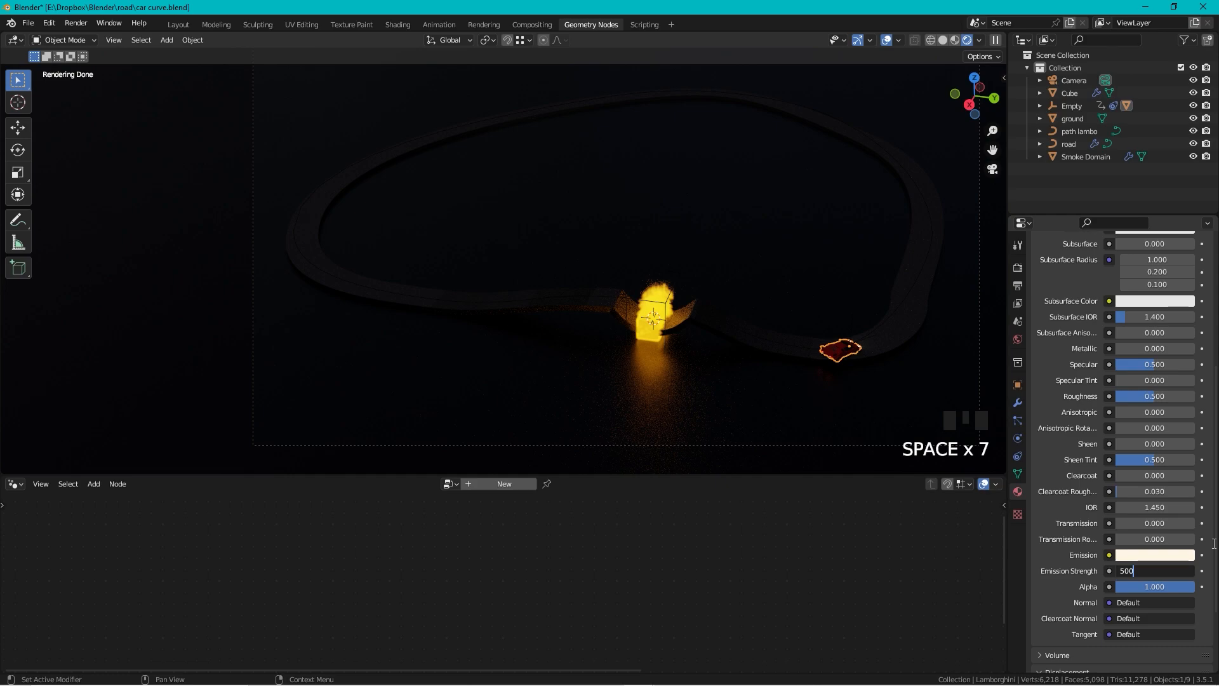
{"action": "key", "text": "Return"}
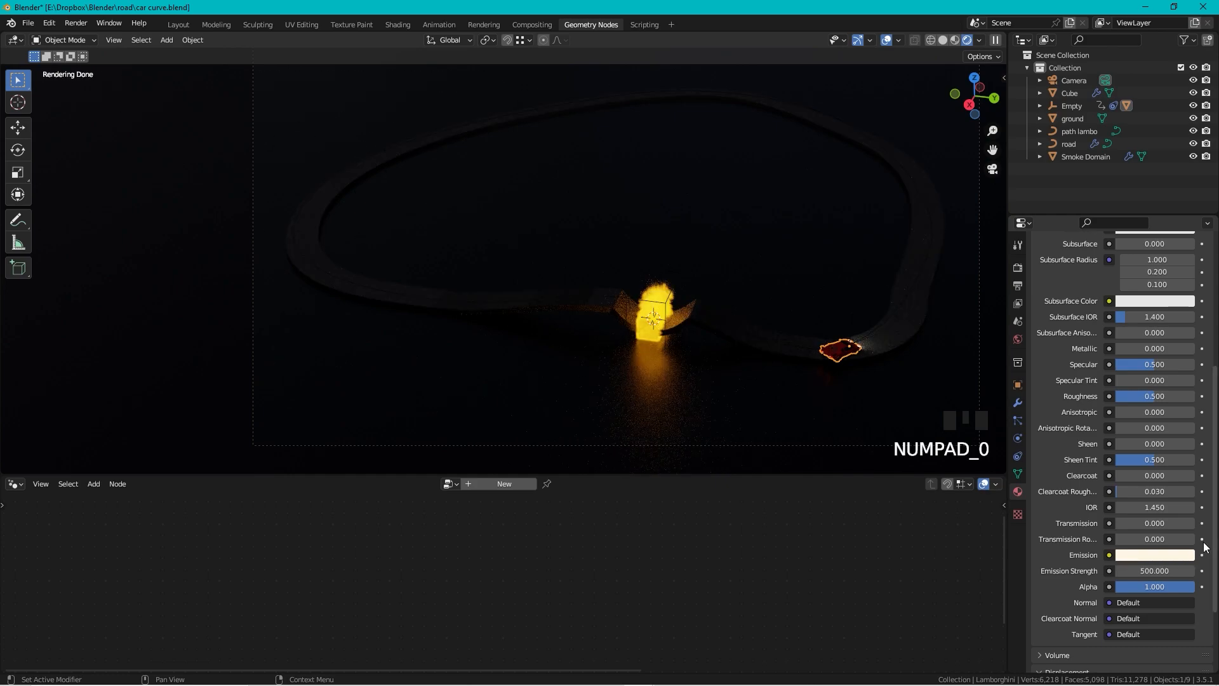
Step: Raise the emission strength of the car's Front light material to 5000
{"action": "left_click", "coordinate": [1132, 574]}
{"action": "type", "text": "5"}
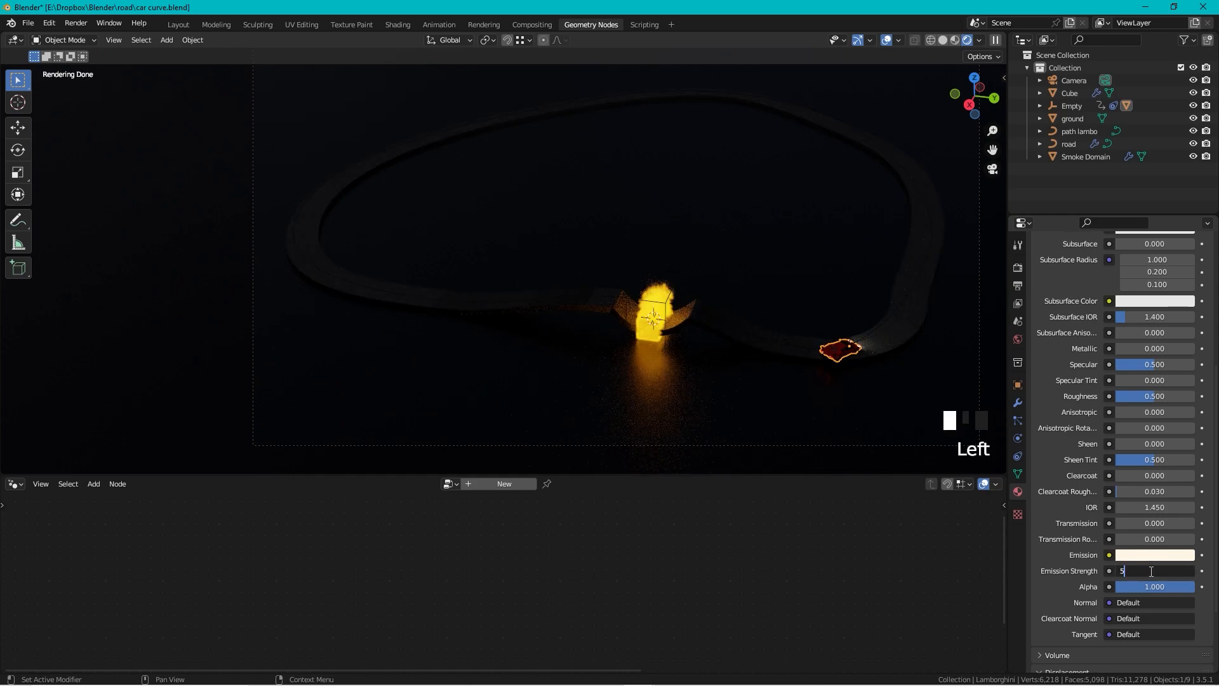
{"action": "key", "text": "Return"}
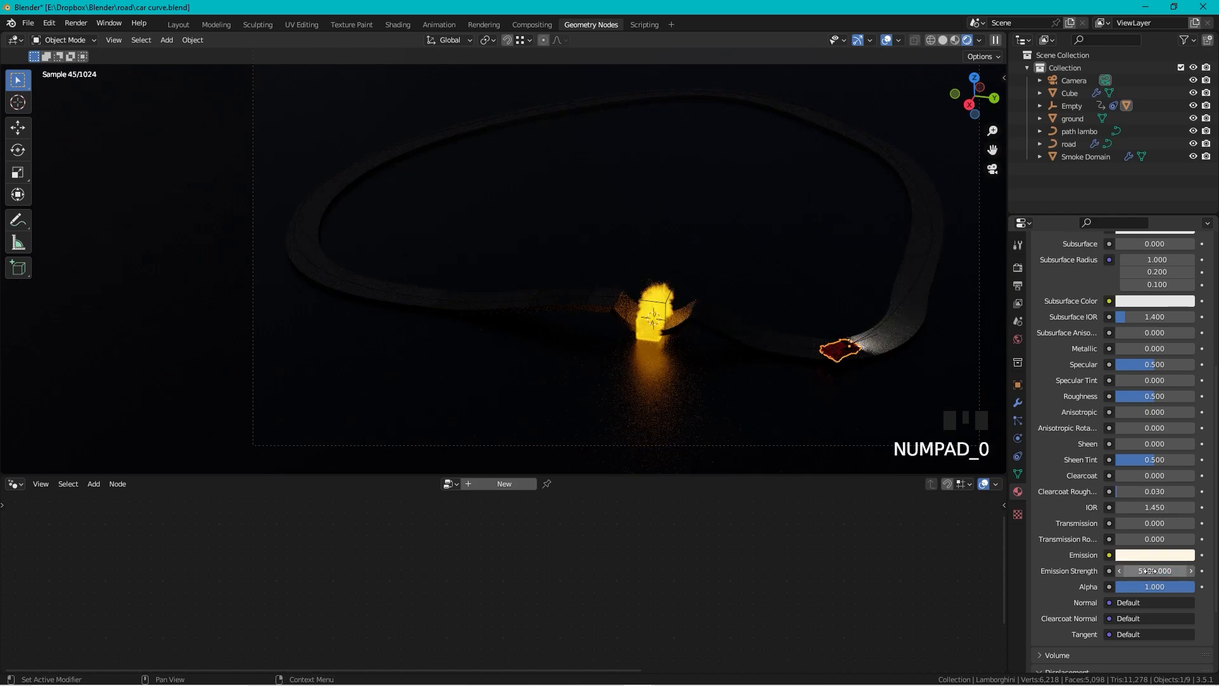
{"action": "left_click", "coordinate": [840, 364]}
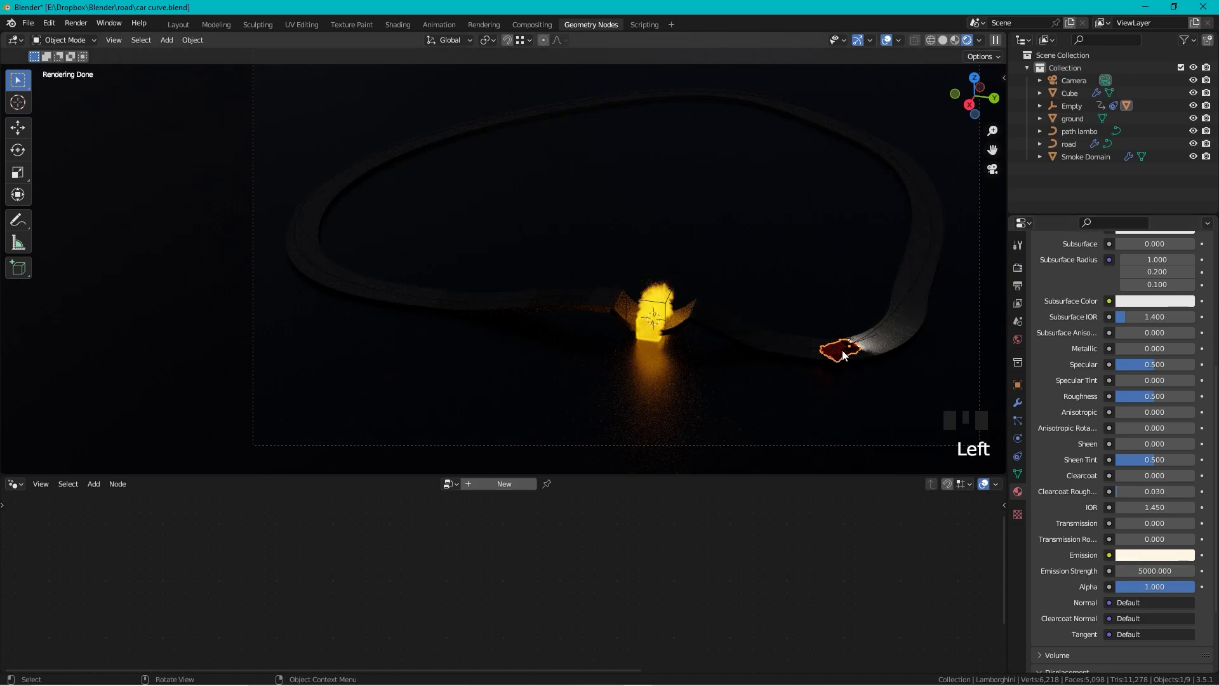
Step: Set the emission strength of the car's backlights.001 material to 2000
{"action": "scroll", "coordinate": [1121, 371], "scroll_direction": "up", "scroll_amount": 10}
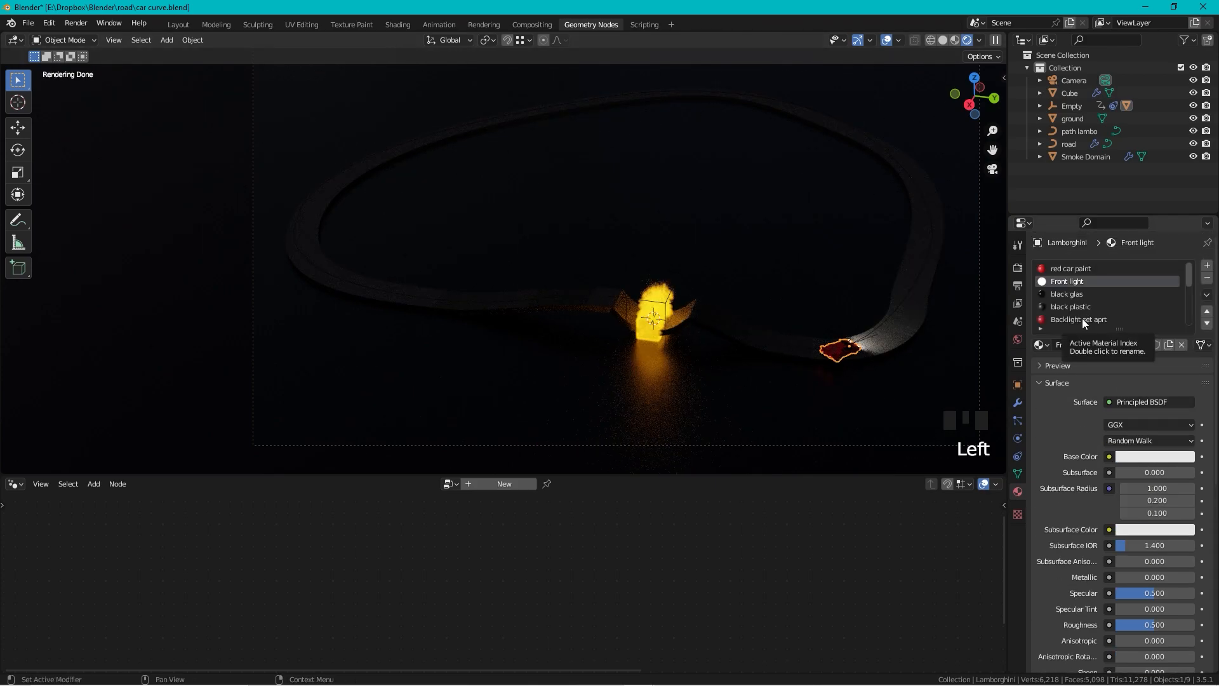
{"action": "scroll", "coordinate": [1086, 313], "scroll_direction": "down", "scroll_amount": 4}
{"action": "left_click", "coordinate": [1091, 295]}
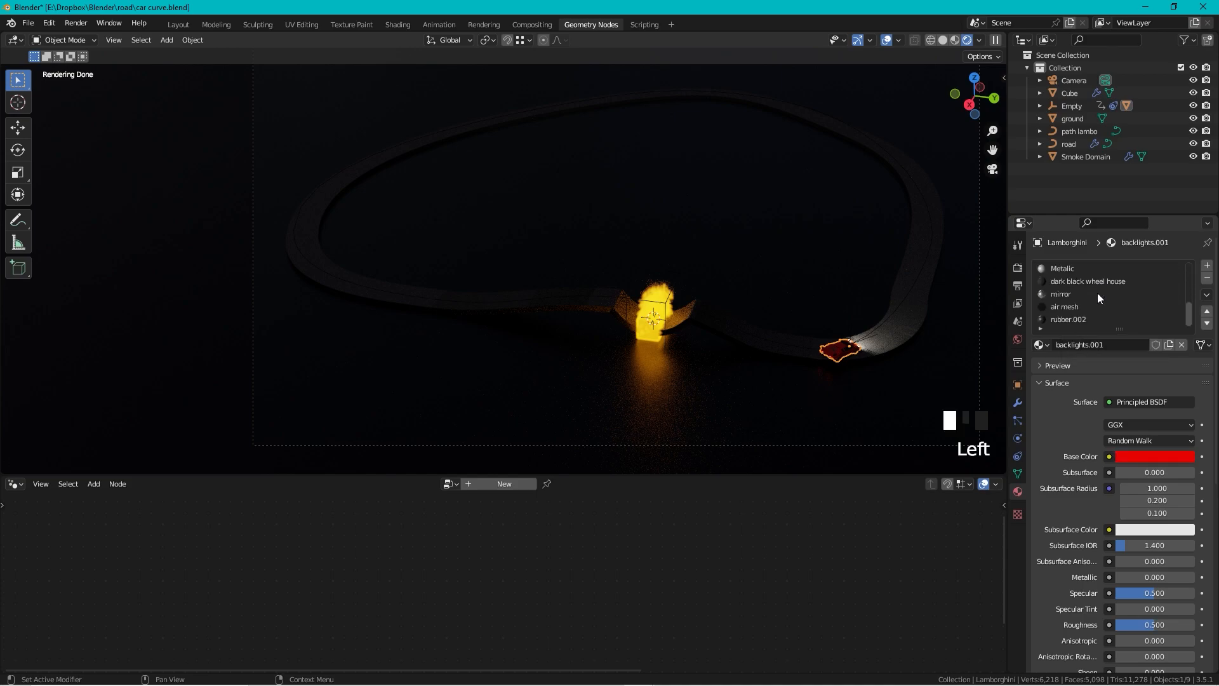
{"action": "scroll", "coordinate": [1167, 529], "scroll_direction": "down", "scroll_amount": 9}
{"action": "double_click", "coordinate": [1150, 572]}
{"action": "type", "text": "2000"}
{"action": "key", "text": "Return"}
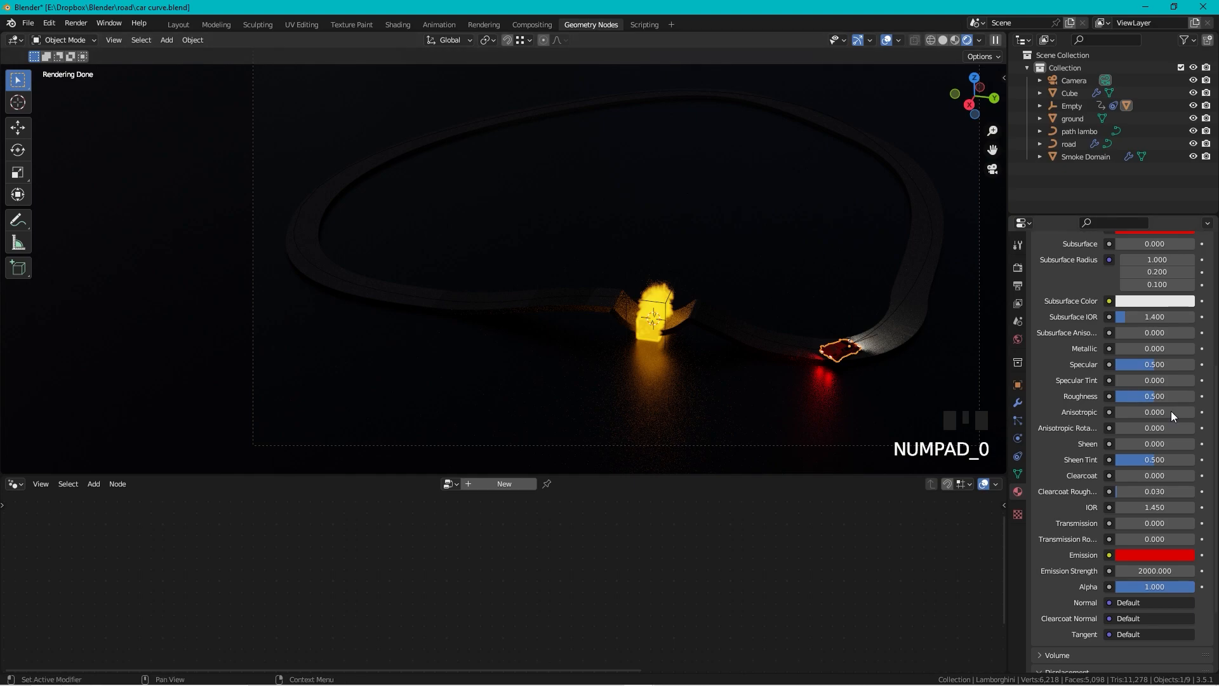
Step: Return to the car's Front light material and check its emission settings
{"action": "scroll", "coordinate": [1141, 329], "scroll_direction": "up", "scroll_amount": 3}
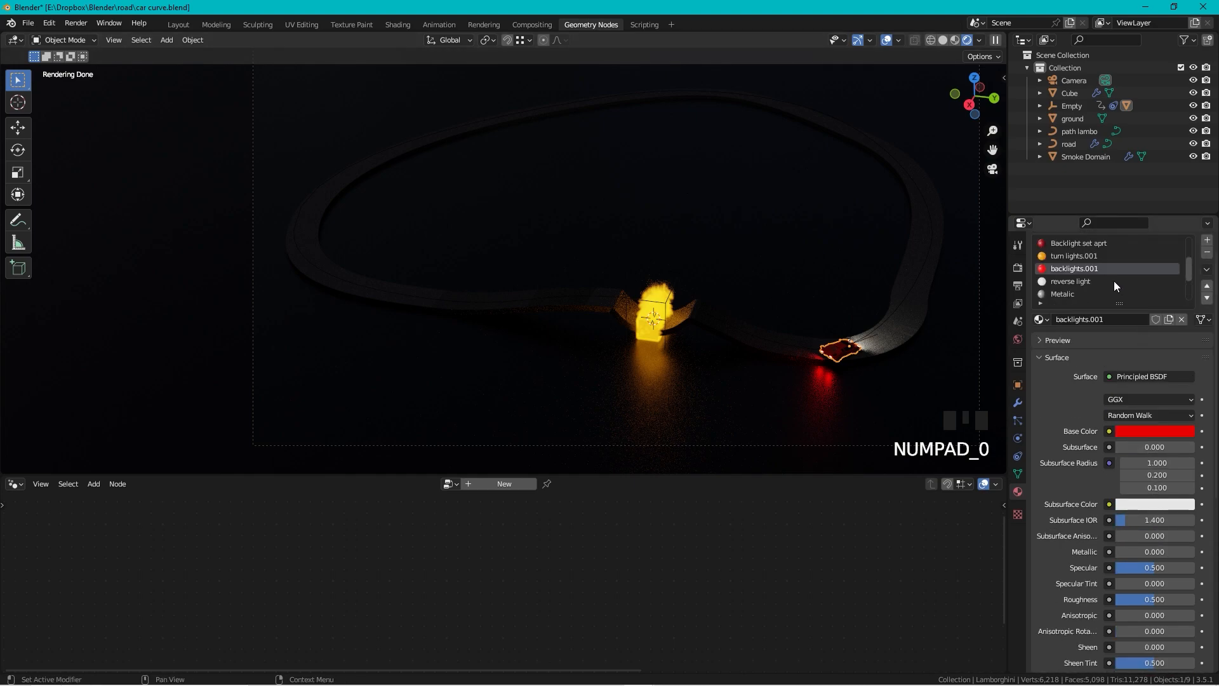
{"action": "scroll", "coordinate": [1118, 283], "scroll_direction": "up", "scroll_amount": 4}
{"action": "left_click", "coordinate": [1071, 257]}
{"action": "scroll", "coordinate": [1149, 473], "scroll_direction": "down", "scroll_amount": 12}
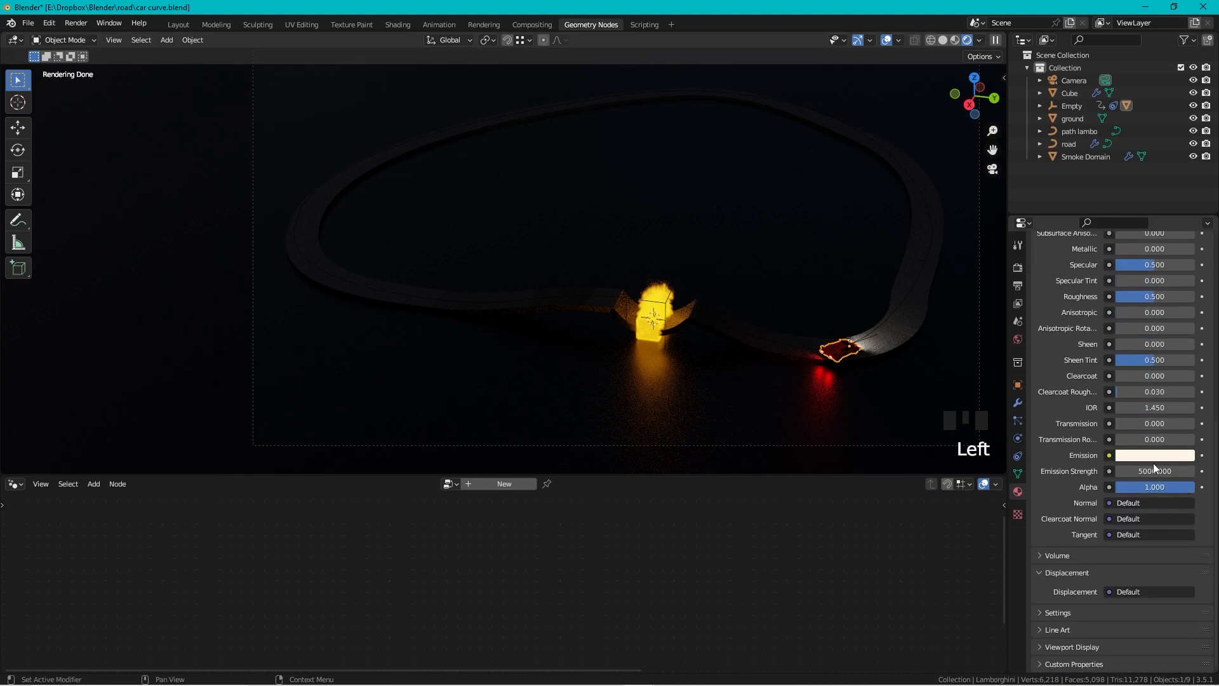
Step: Play the lap, stop it just after the car clears the fiery jump, and render that frame as a still image
{"action": "key", "text": "space"}
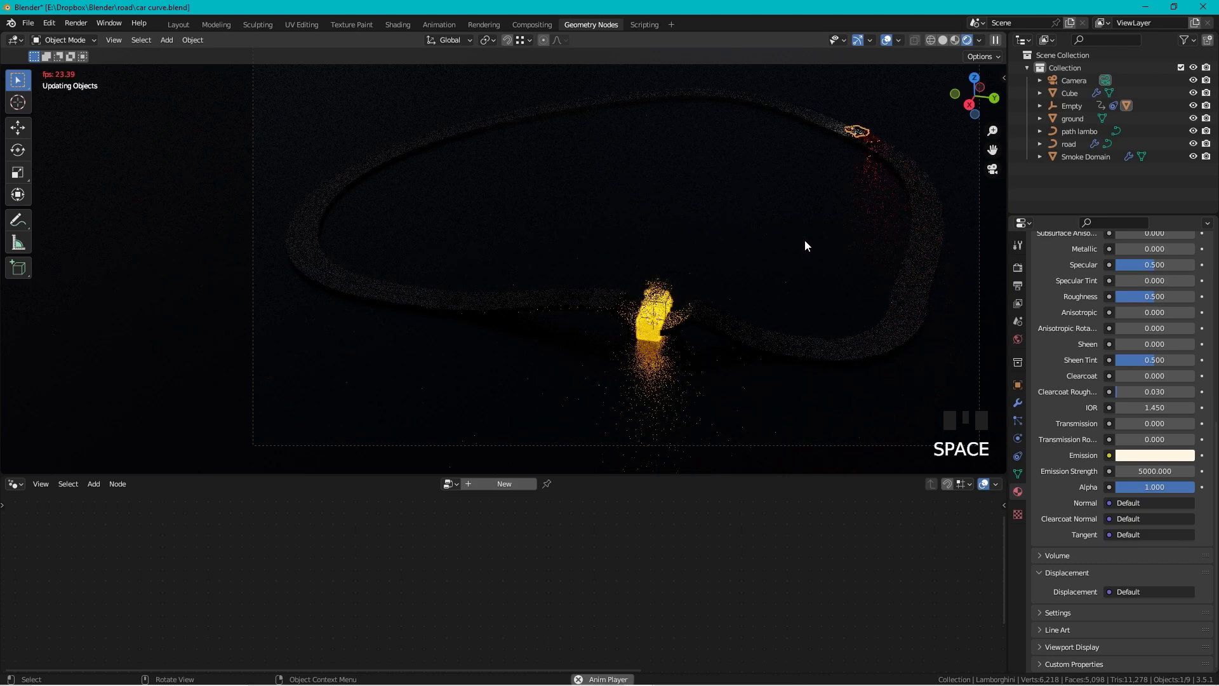
{"action": "scroll", "coordinate": [798, 237], "scroll_direction": "down", "scroll_amount": 2}
{"action": "scroll", "coordinate": [685, 162], "scroll_direction": "up", "scroll_amount": 1}
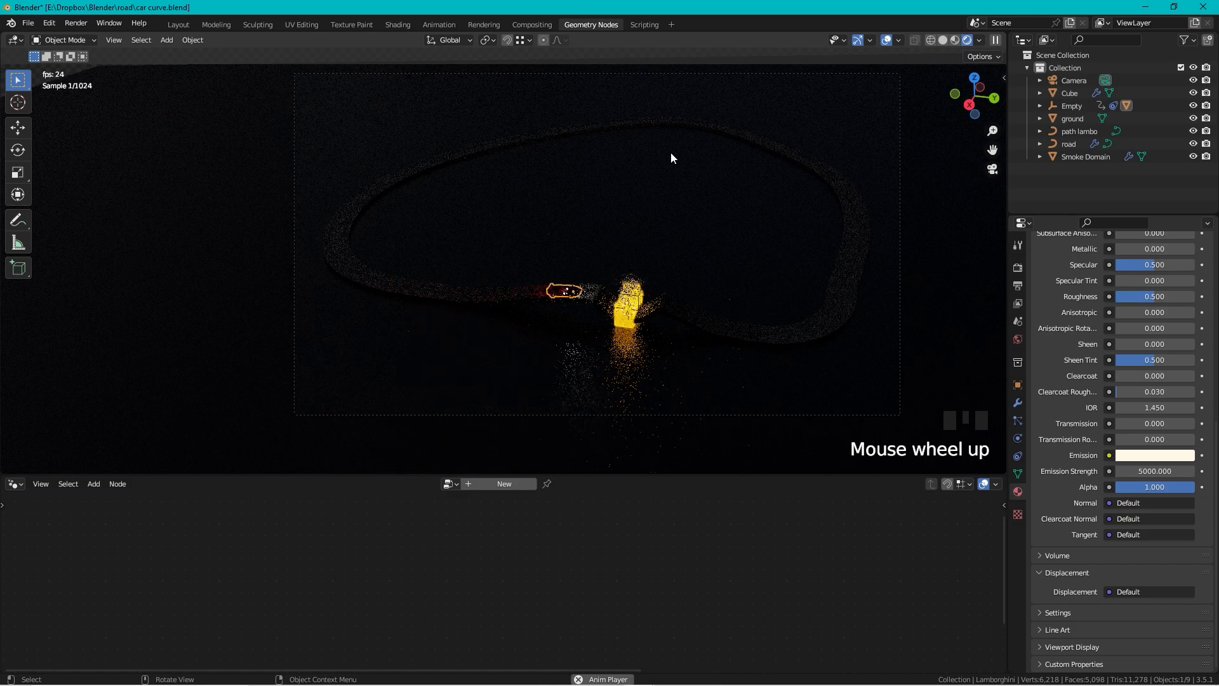
{"action": "key", "text": "space"}
{"action": "key", "text": "F12"}
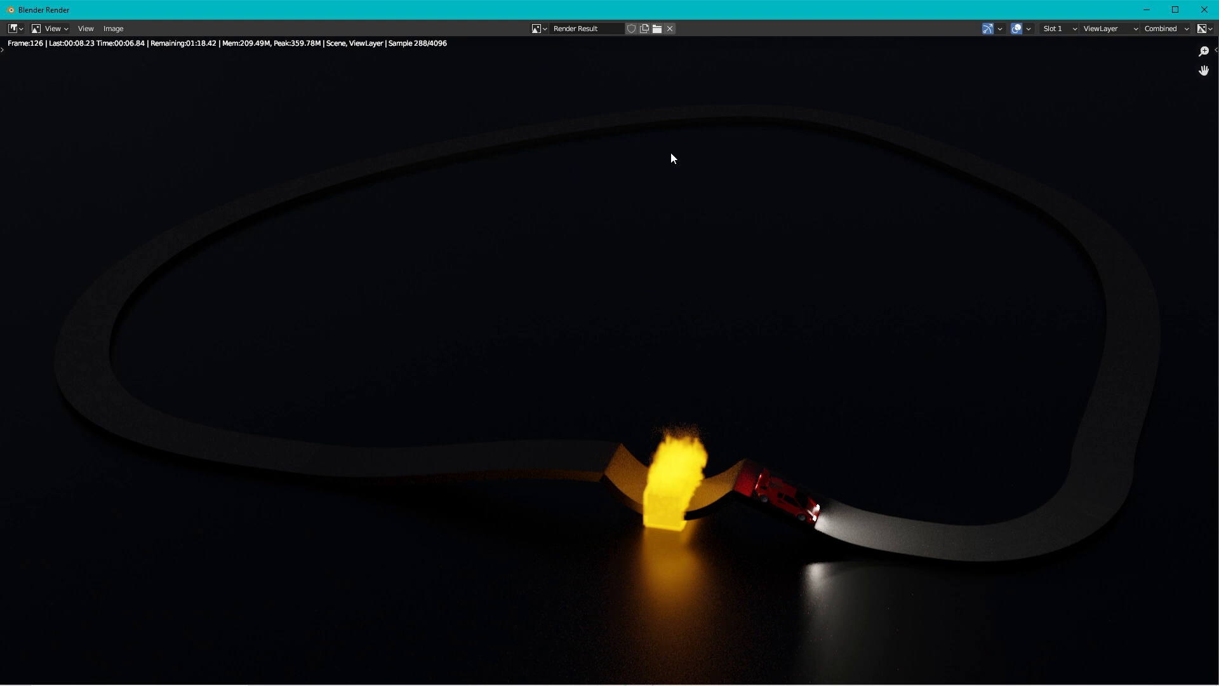
Step: Inspect the Lamborghini's glowing rear lights up close, with the car just past the jump
{"action": "middle_click_drag", "start_coordinate": [670, 158], "coordinate": [564, 184], "text": "shift"}
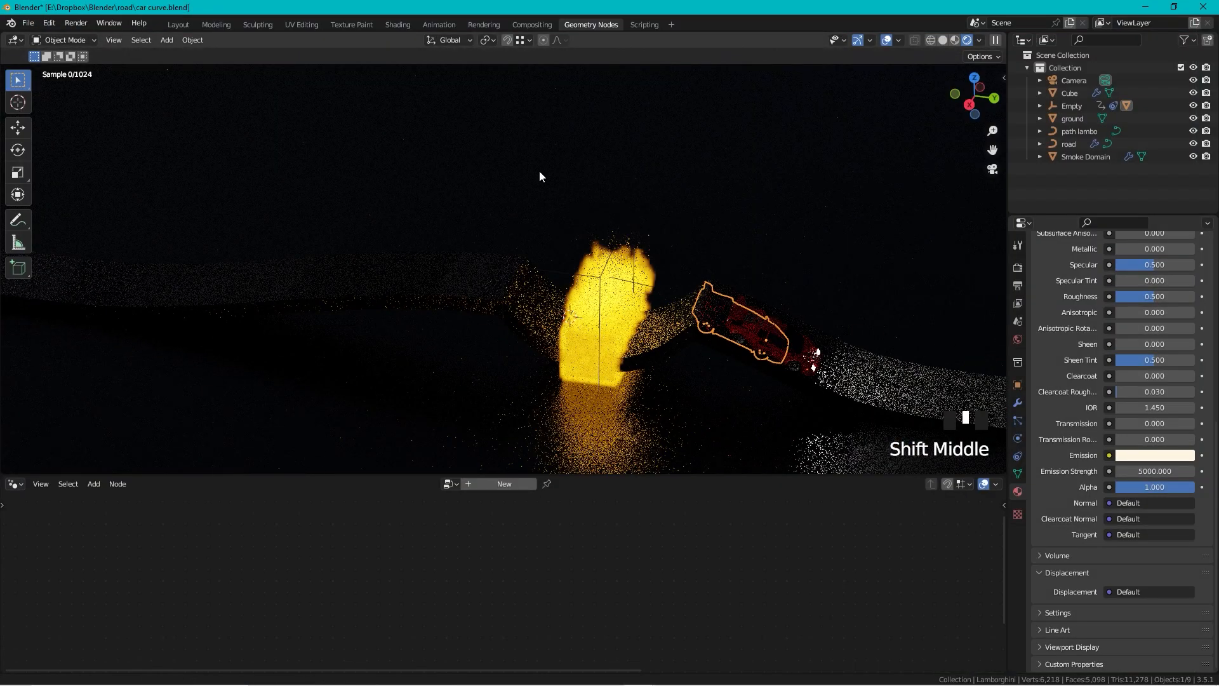
{"action": "scroll", "coordinate": [460, 349], "scroll_direction": "up", "scroll_amount": 6}
{"action": "middle_click_drag", "start_coordinate": [460, 349], "coordinate": [464, 299]}
{"action": "scroll", "coordinate": [463, 299], "scroll_direction": "up", "scroll_amount": 3}
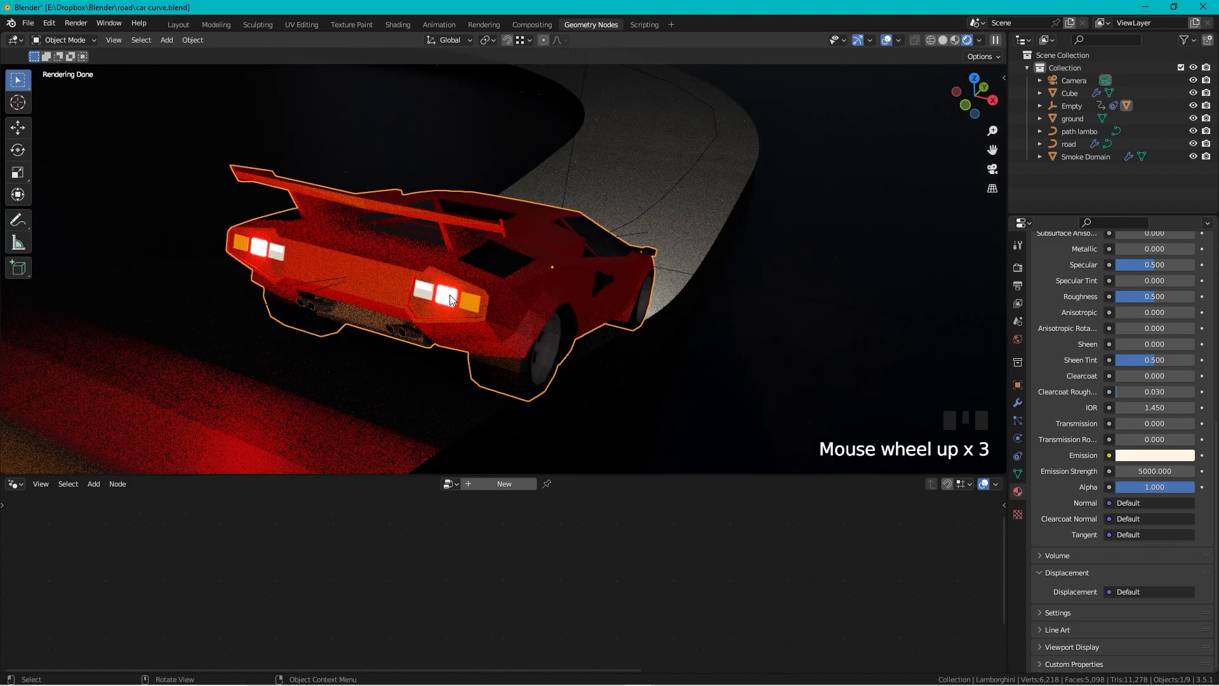
{"action": "scroll", "coordinate": [483, 165], "scroll_direction": "down", "scroll_amount": 8}
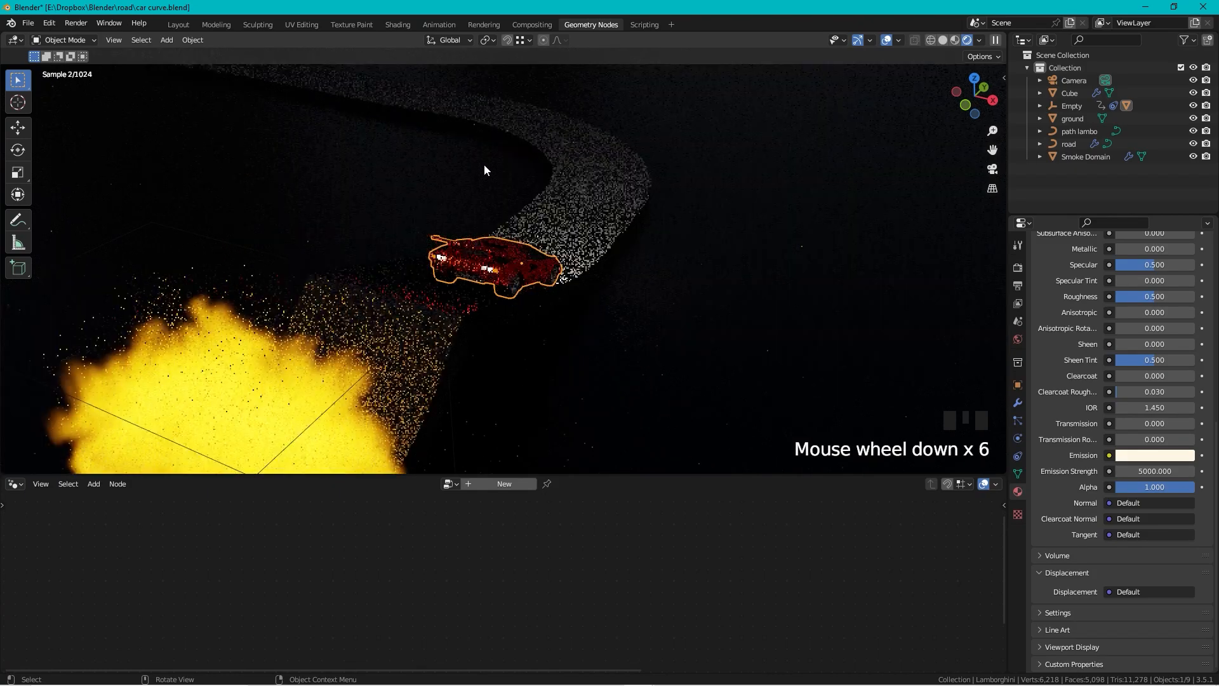
{"action": "middle_click_drag", "start_coordinate": [484, 259], "coordinate": [468, 287]}
{"action": "scroll", "coordinate": [467, 288], "scroll_direction": "up", "scroll_amount": 4}
Step: Select the ground and look through its material settings
{"action": "scroll", "coordinate": [1114, 266], "scroll_direction": "up", "scroll_amount": 13}
{"action": "left_click", "coordinate": [1113, 263]}
{"action": "scroll", "coordinate": [1113, 265], "scroll_direction": "down", "scroll_amount": 9}
Step: Play the lap in the rendered view and watch the lit car drive around the whole track
{"action": "key", "text": "space"}
{"action": "key", "text": "space"}
{"action": "key", "text": "space"}
{"action": "key", "text": "KP_0"}
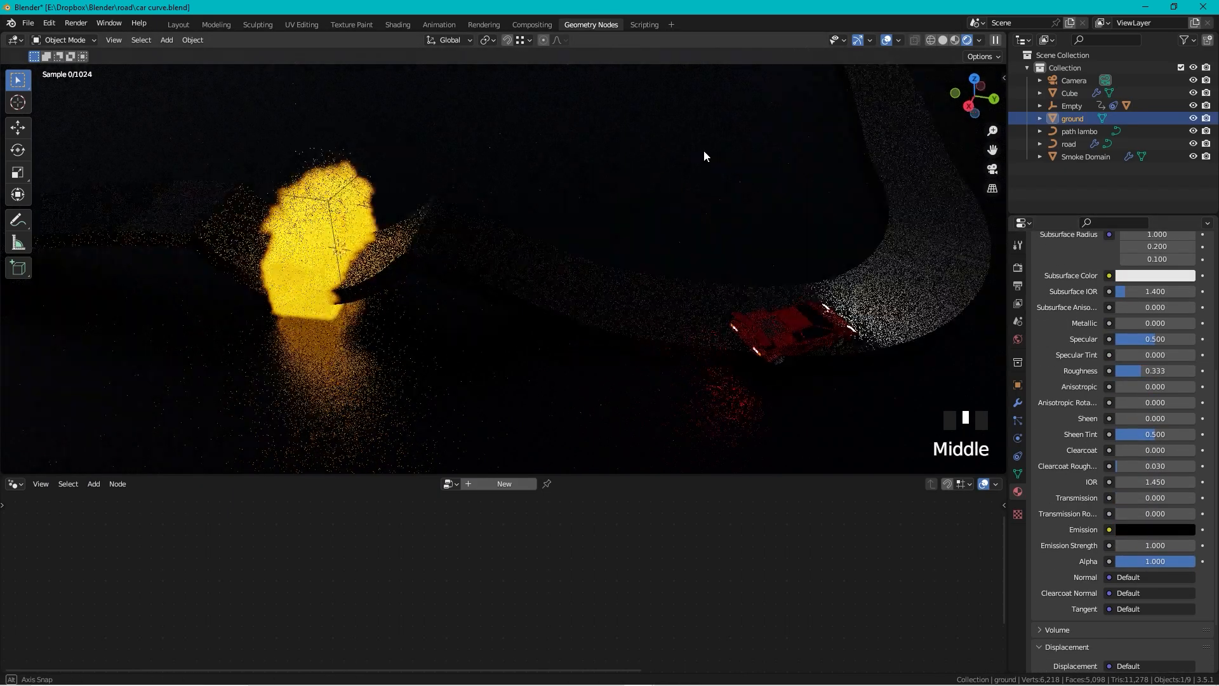
{"action": "middle_click_drag", "start_coordinate": [704, 150], "coordinate": [737, 190]}
{"action": "scroll", "coordinate": [749, 216], "scroll_direction": "down", "scroll_amount": 5}
{"action": "middle_click_drag", "start_coordinate": [760, 233], "coordinate": [683, 360], "text": "shift"}
{"action": "scroll", "coordinate": [865, 285], "scroll_direction": "up", "scroll_amount": 3}
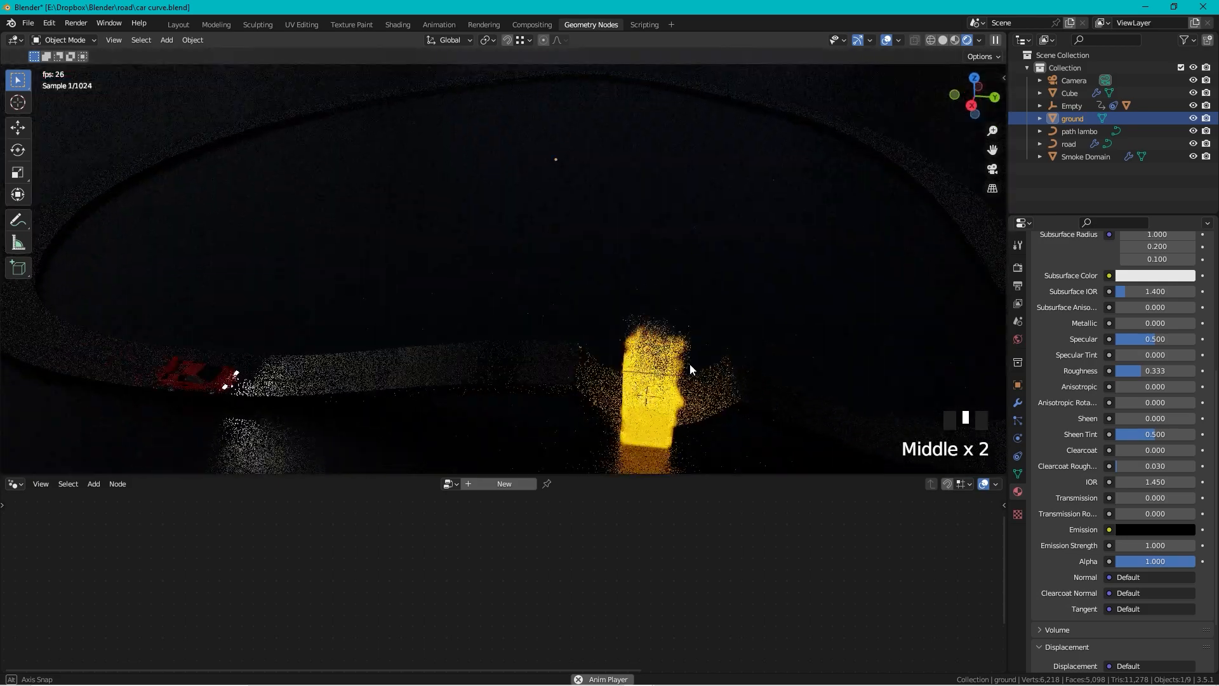
{"action": "scroll", "coordinate": [679, 358], "scroll_direction": "down", "scroll_amount": 2}
{"action": "scroll", "coordinate": [678, 355], "scroll_direction": "down", "scroll_amount": 1}
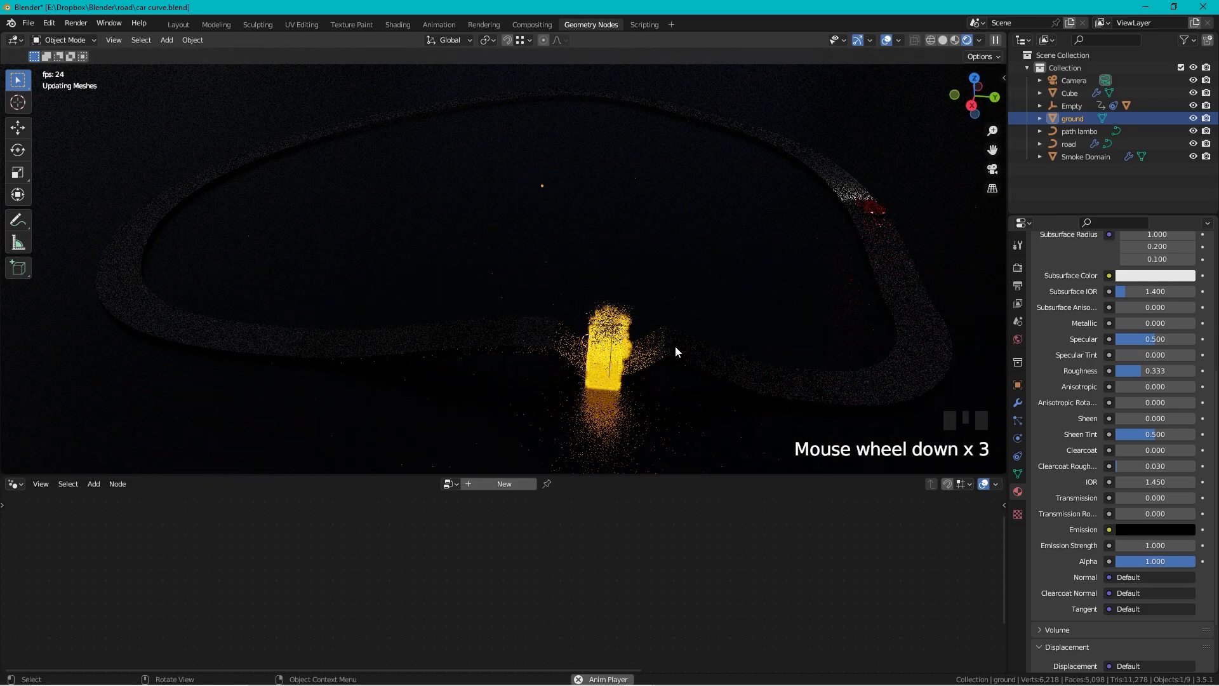